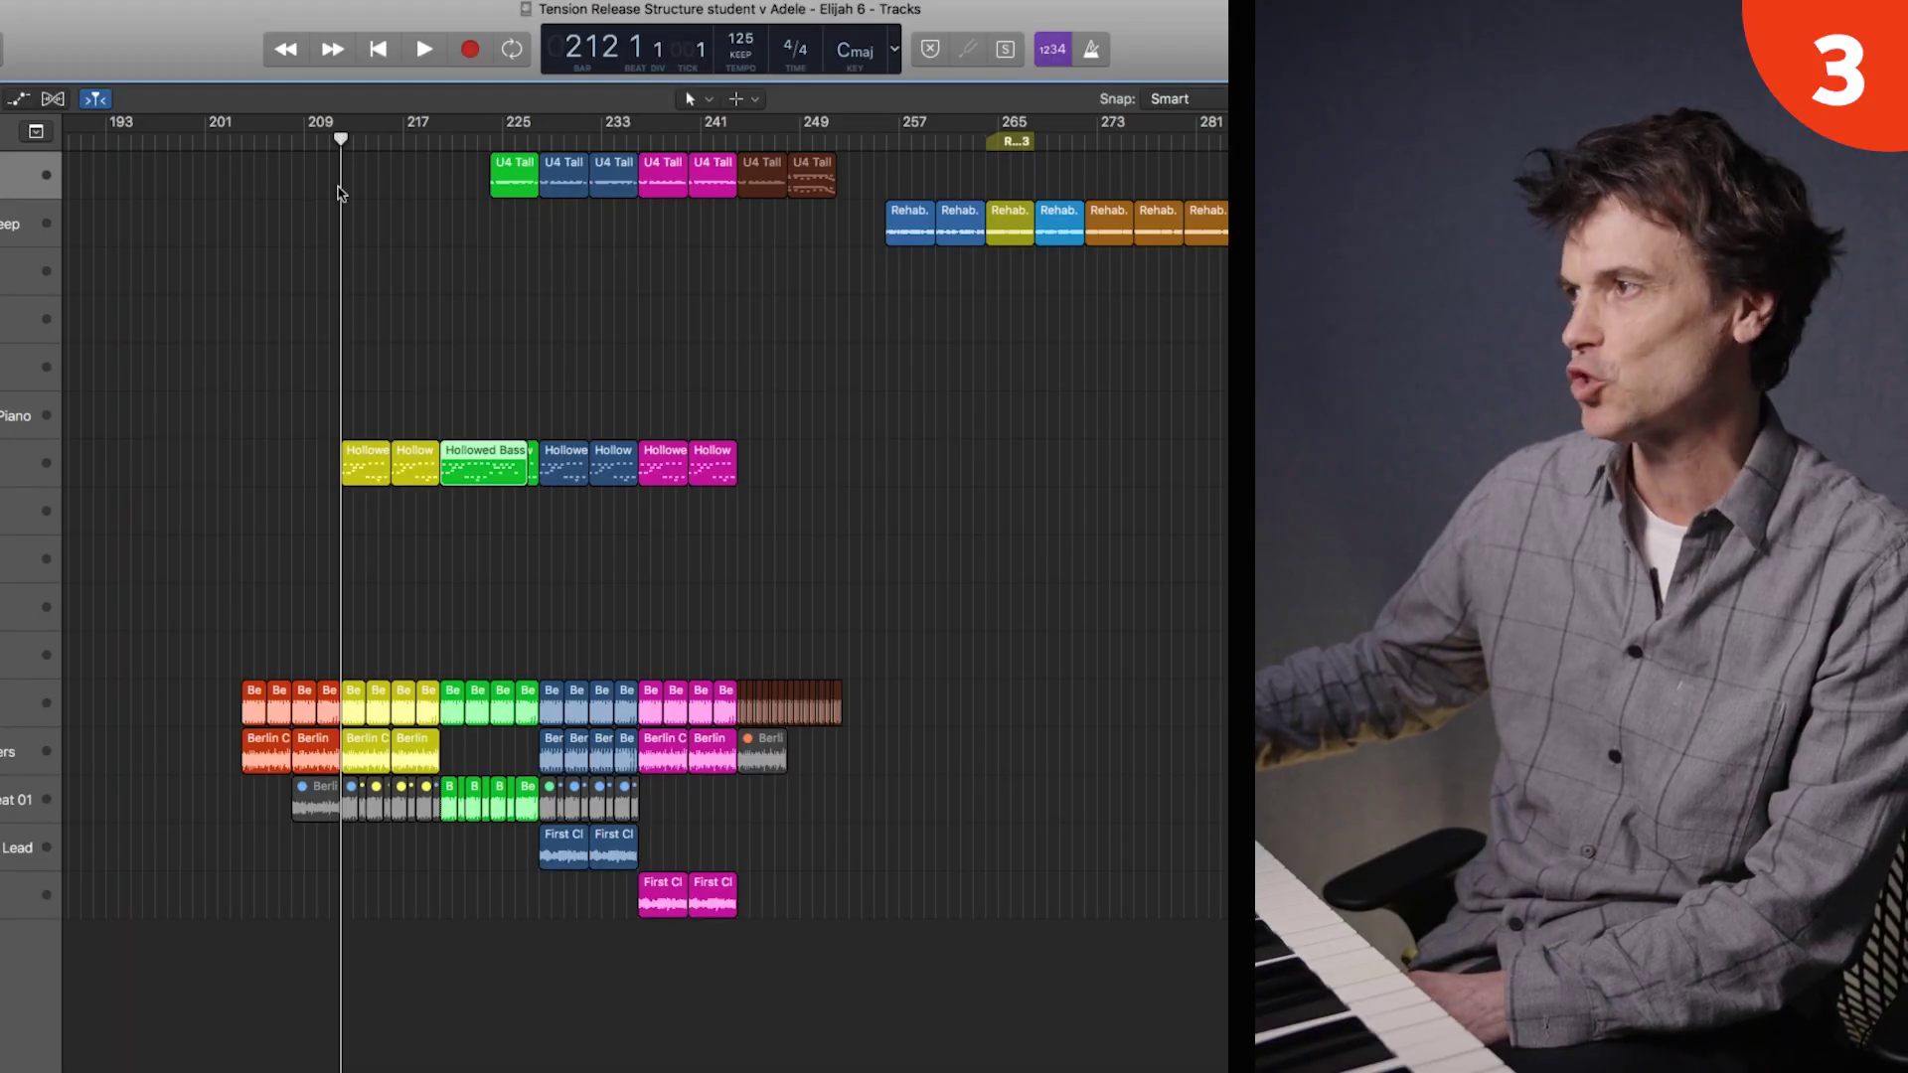
# - Zoom in on the multicoloured student arrangement and start playback from bar 206 in its red opening section
pyautogui.click(281, 141)
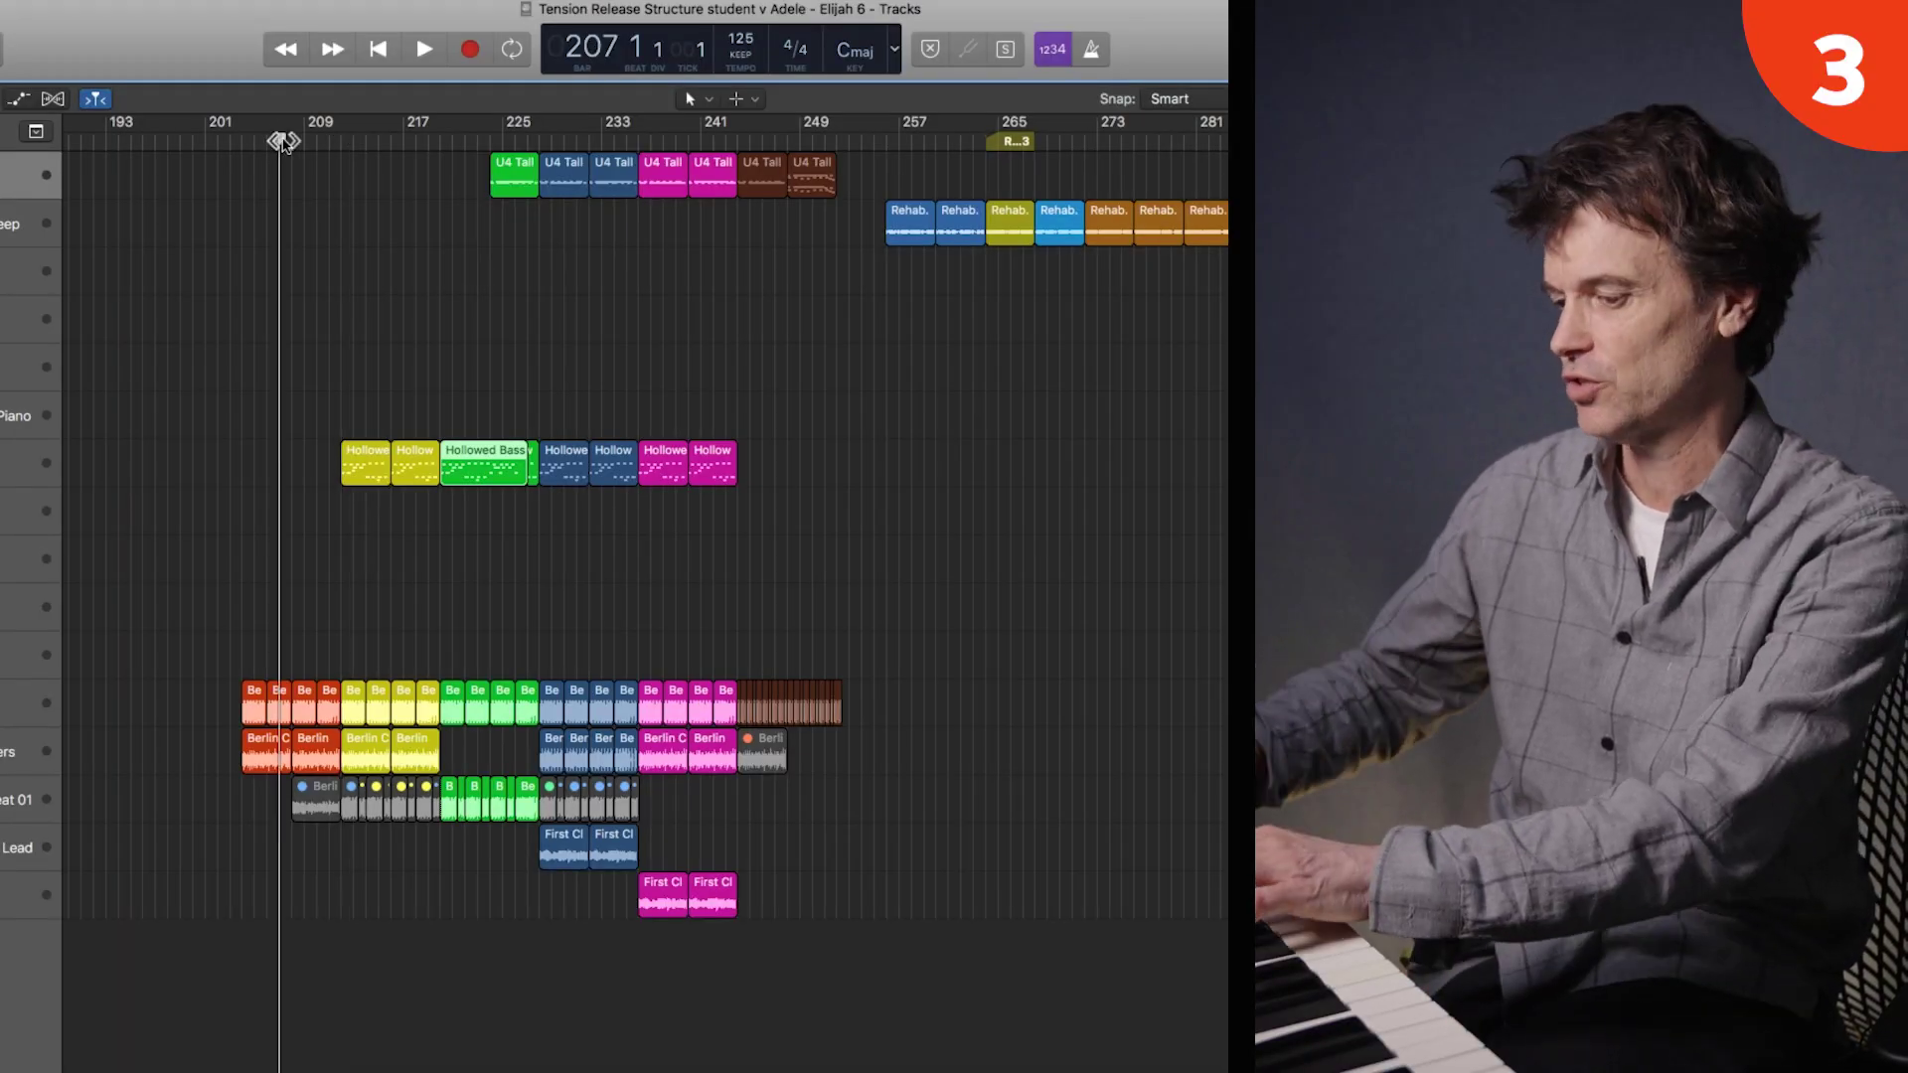
pyautogui.press('super+Right')
pyautogui.press('super+Right')
pyautogui.press('super+Right')
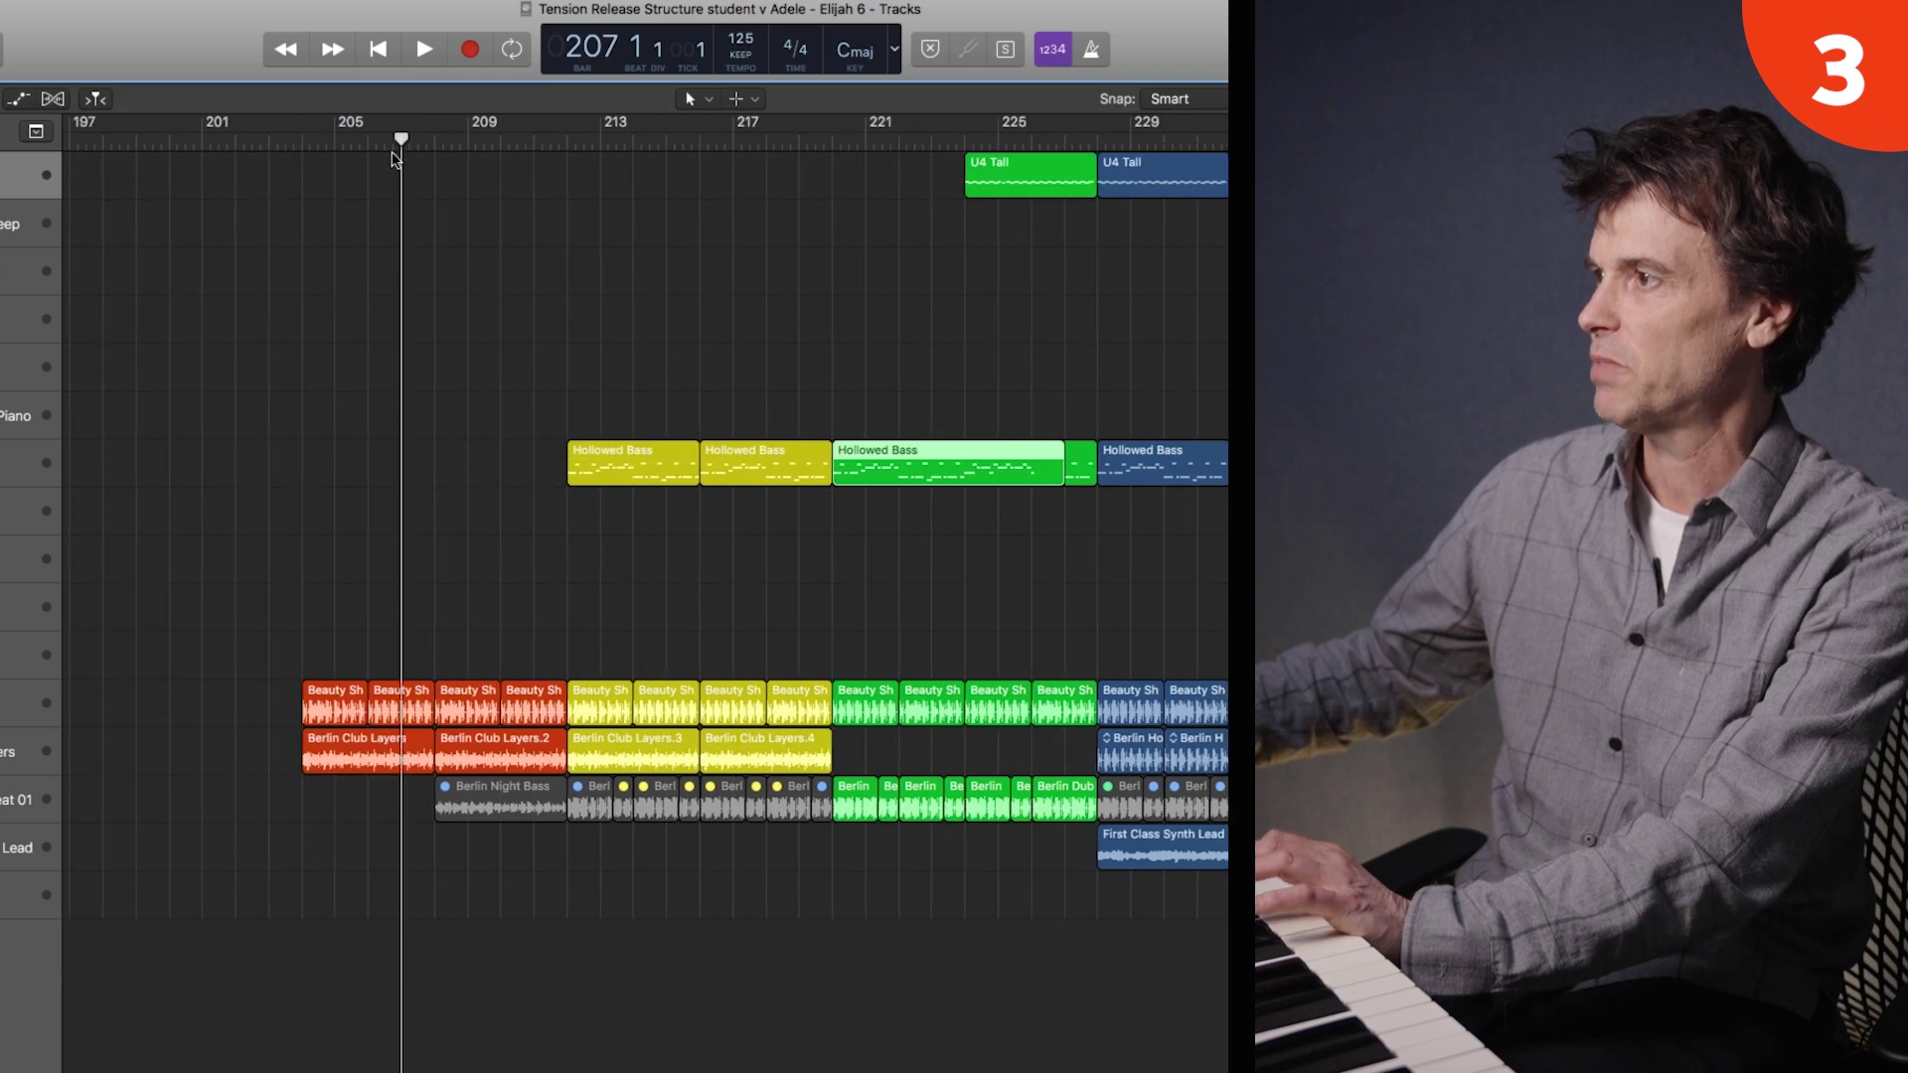
pyautogui.click(370, 144)
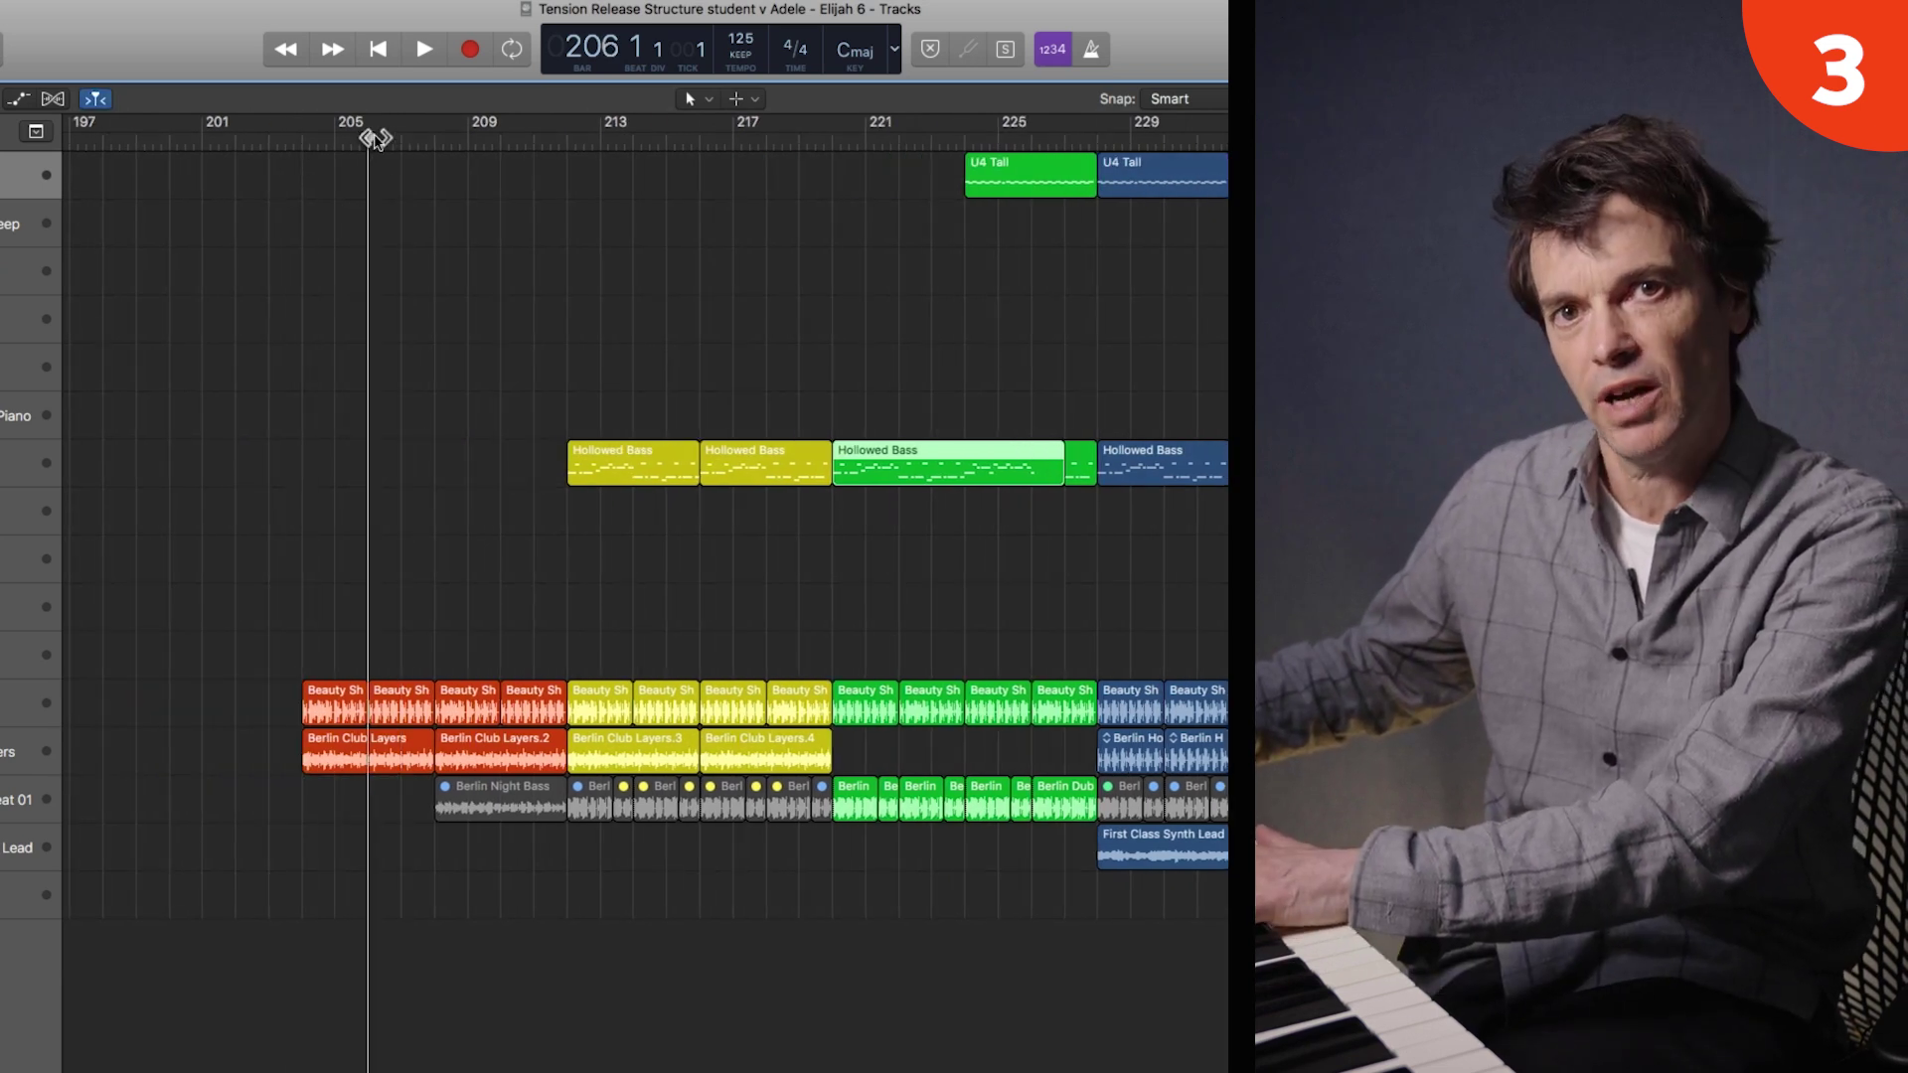
pyautogui.press('space')
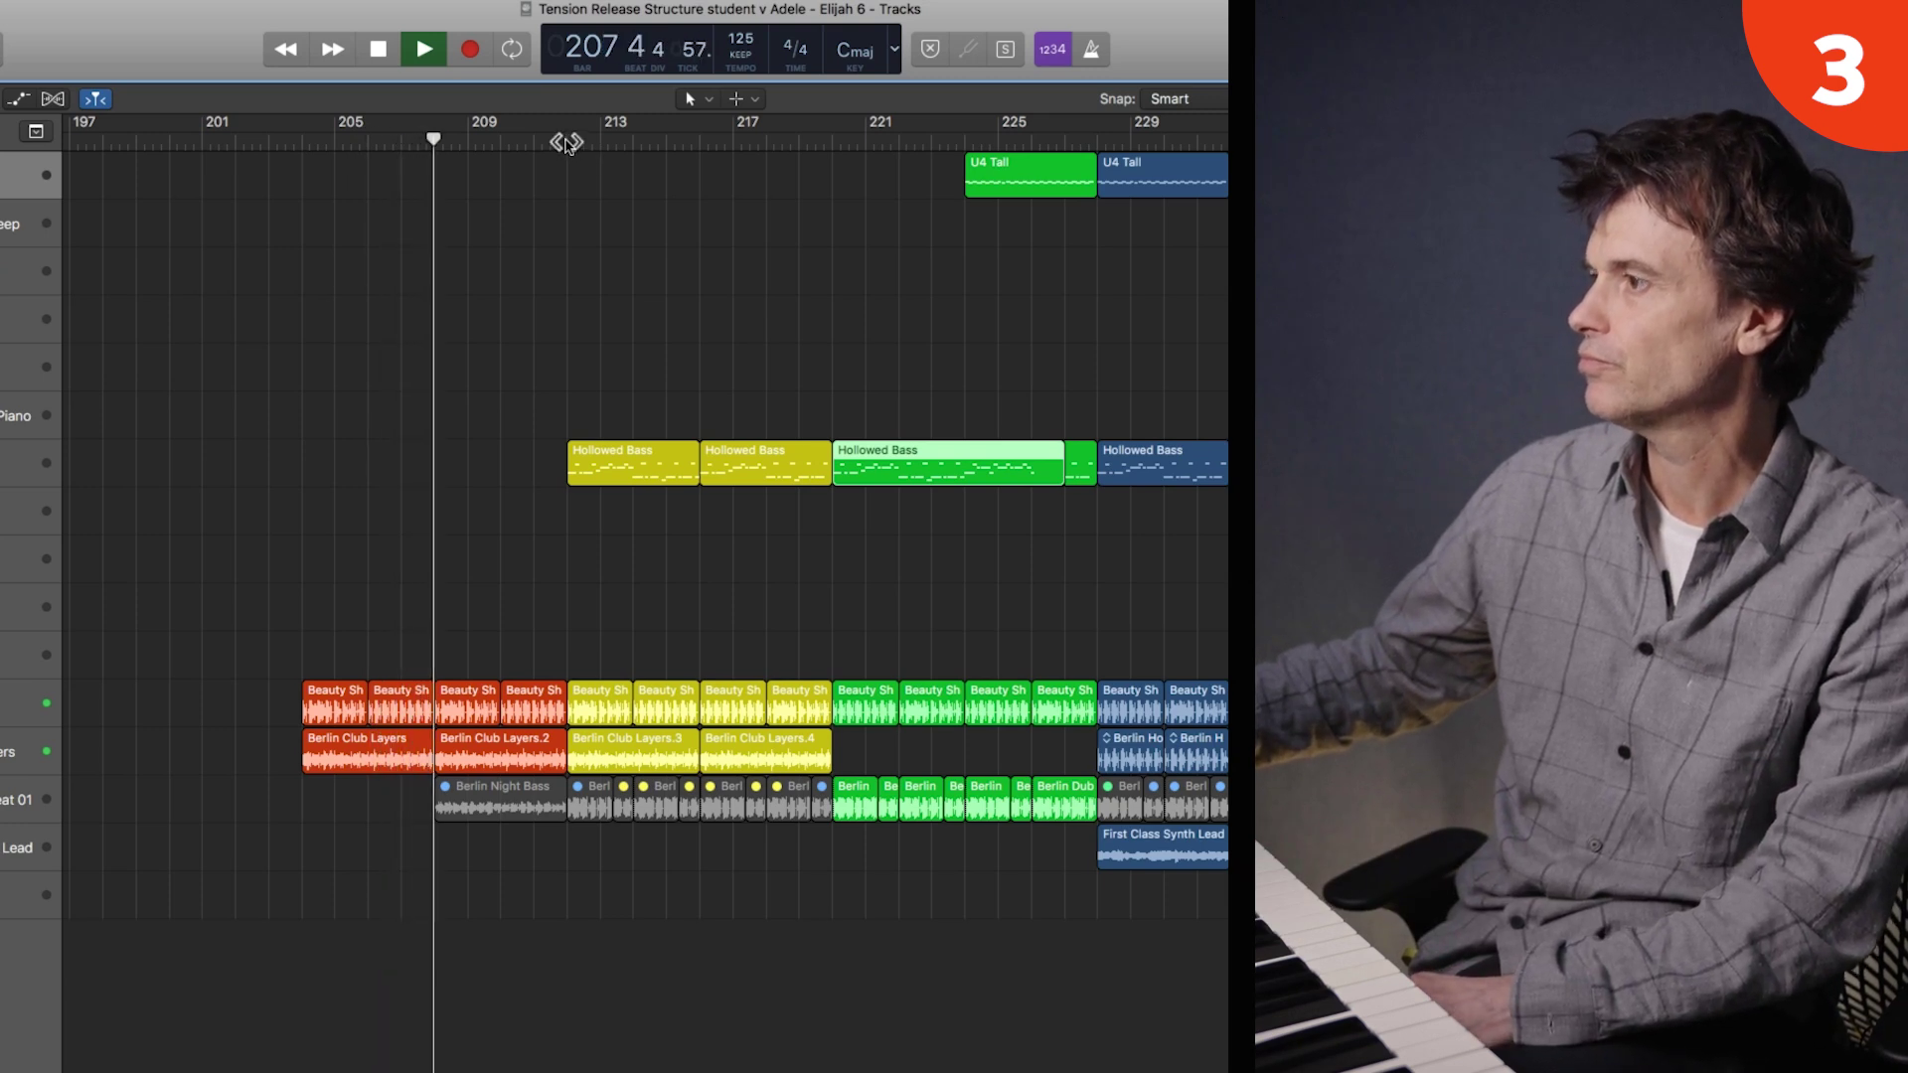
# - Audition the student arrangement's pink section from bar 236 and its blue section, and compare them with the opening red and yellow sections
pyautogui.hscroll(3, 745, 181)
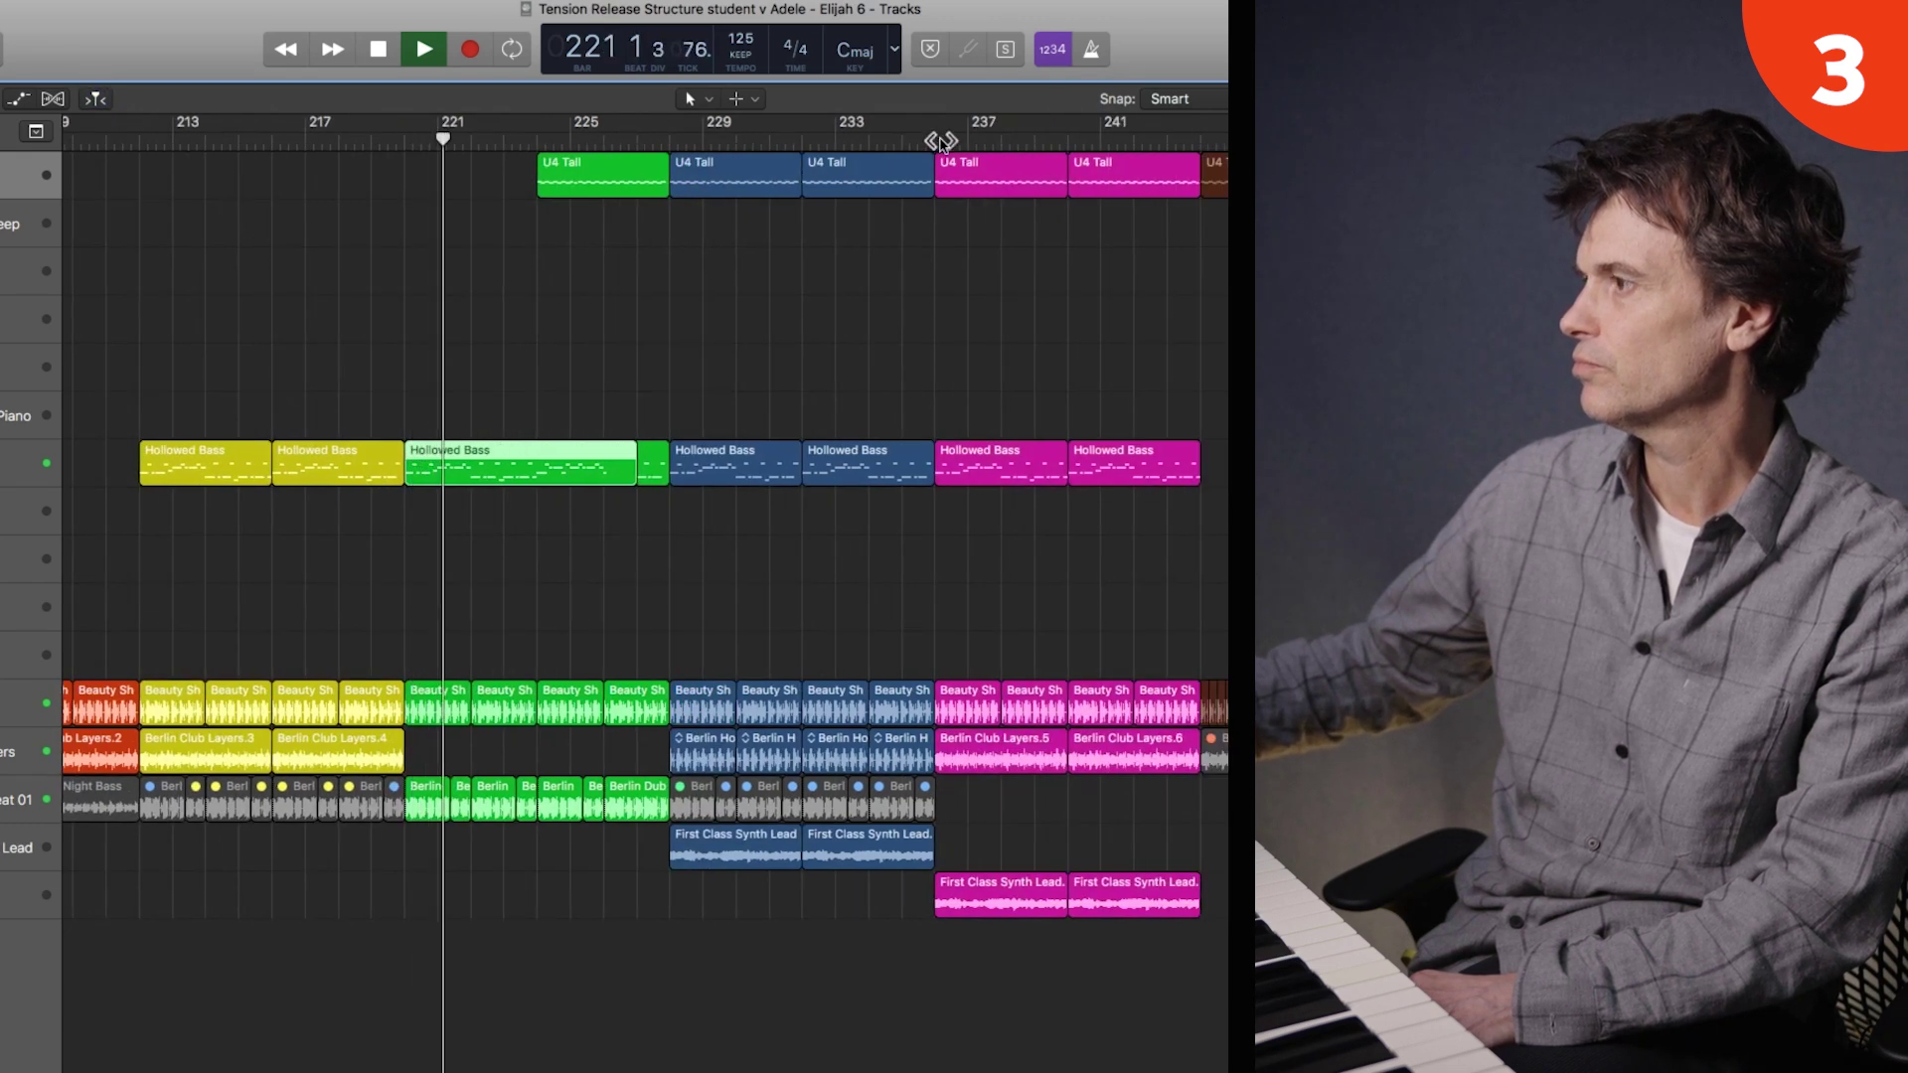
pyautogui.click(939, 140)
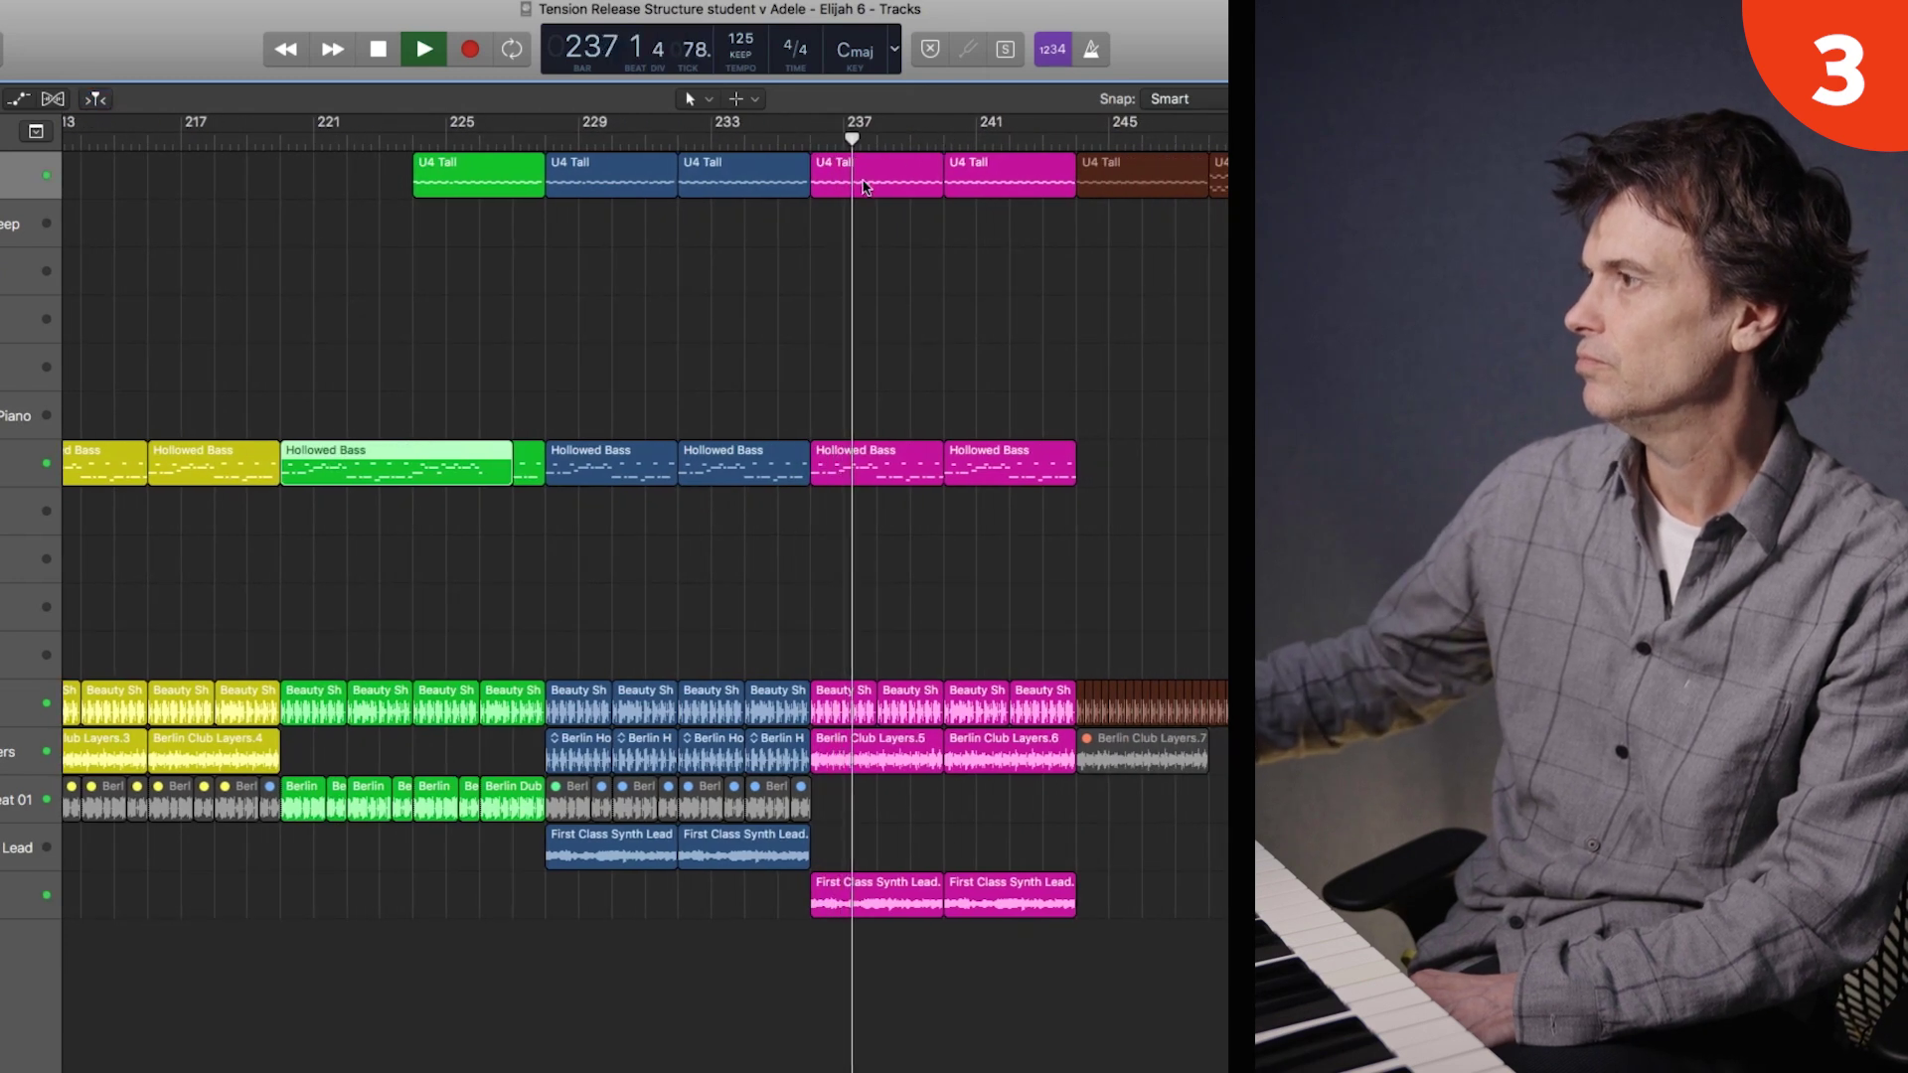
pyautogui.click(682, 141)
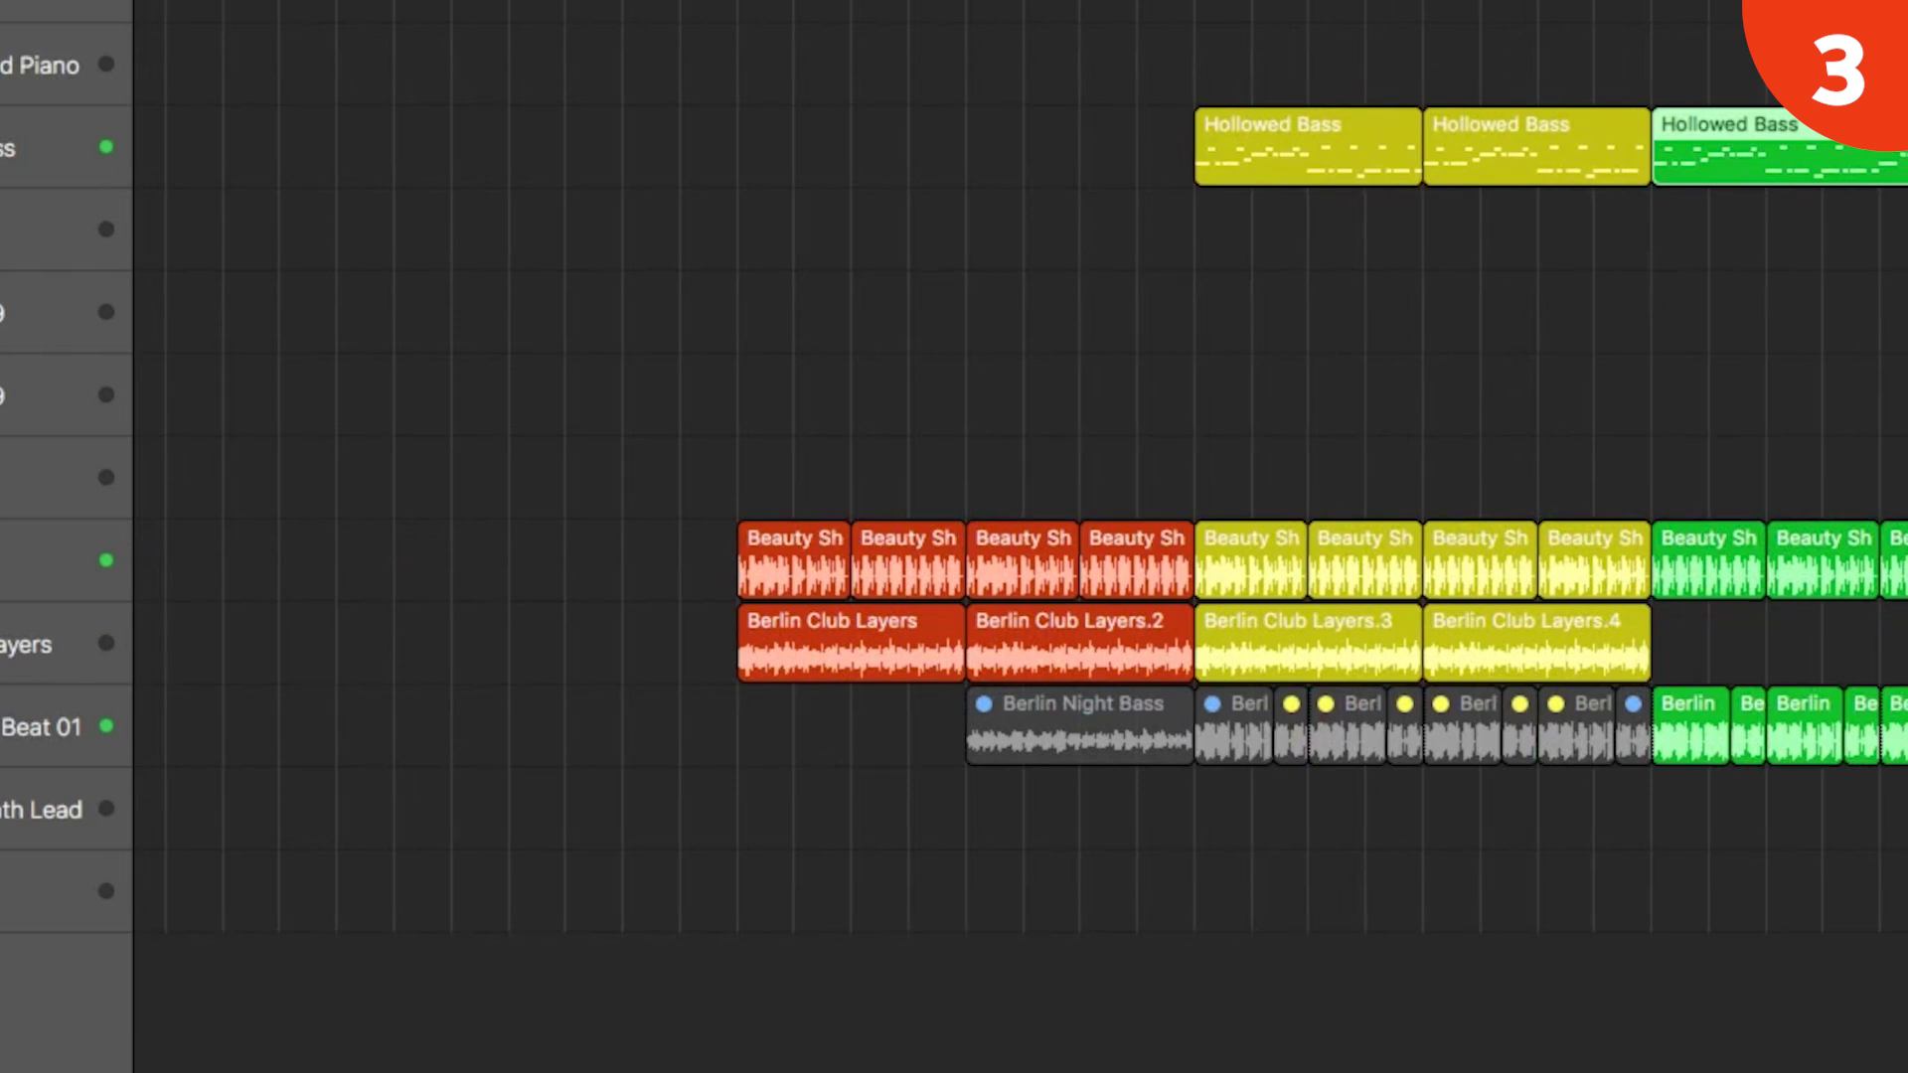
pyautogui.hscroll(10, 1037, 468)
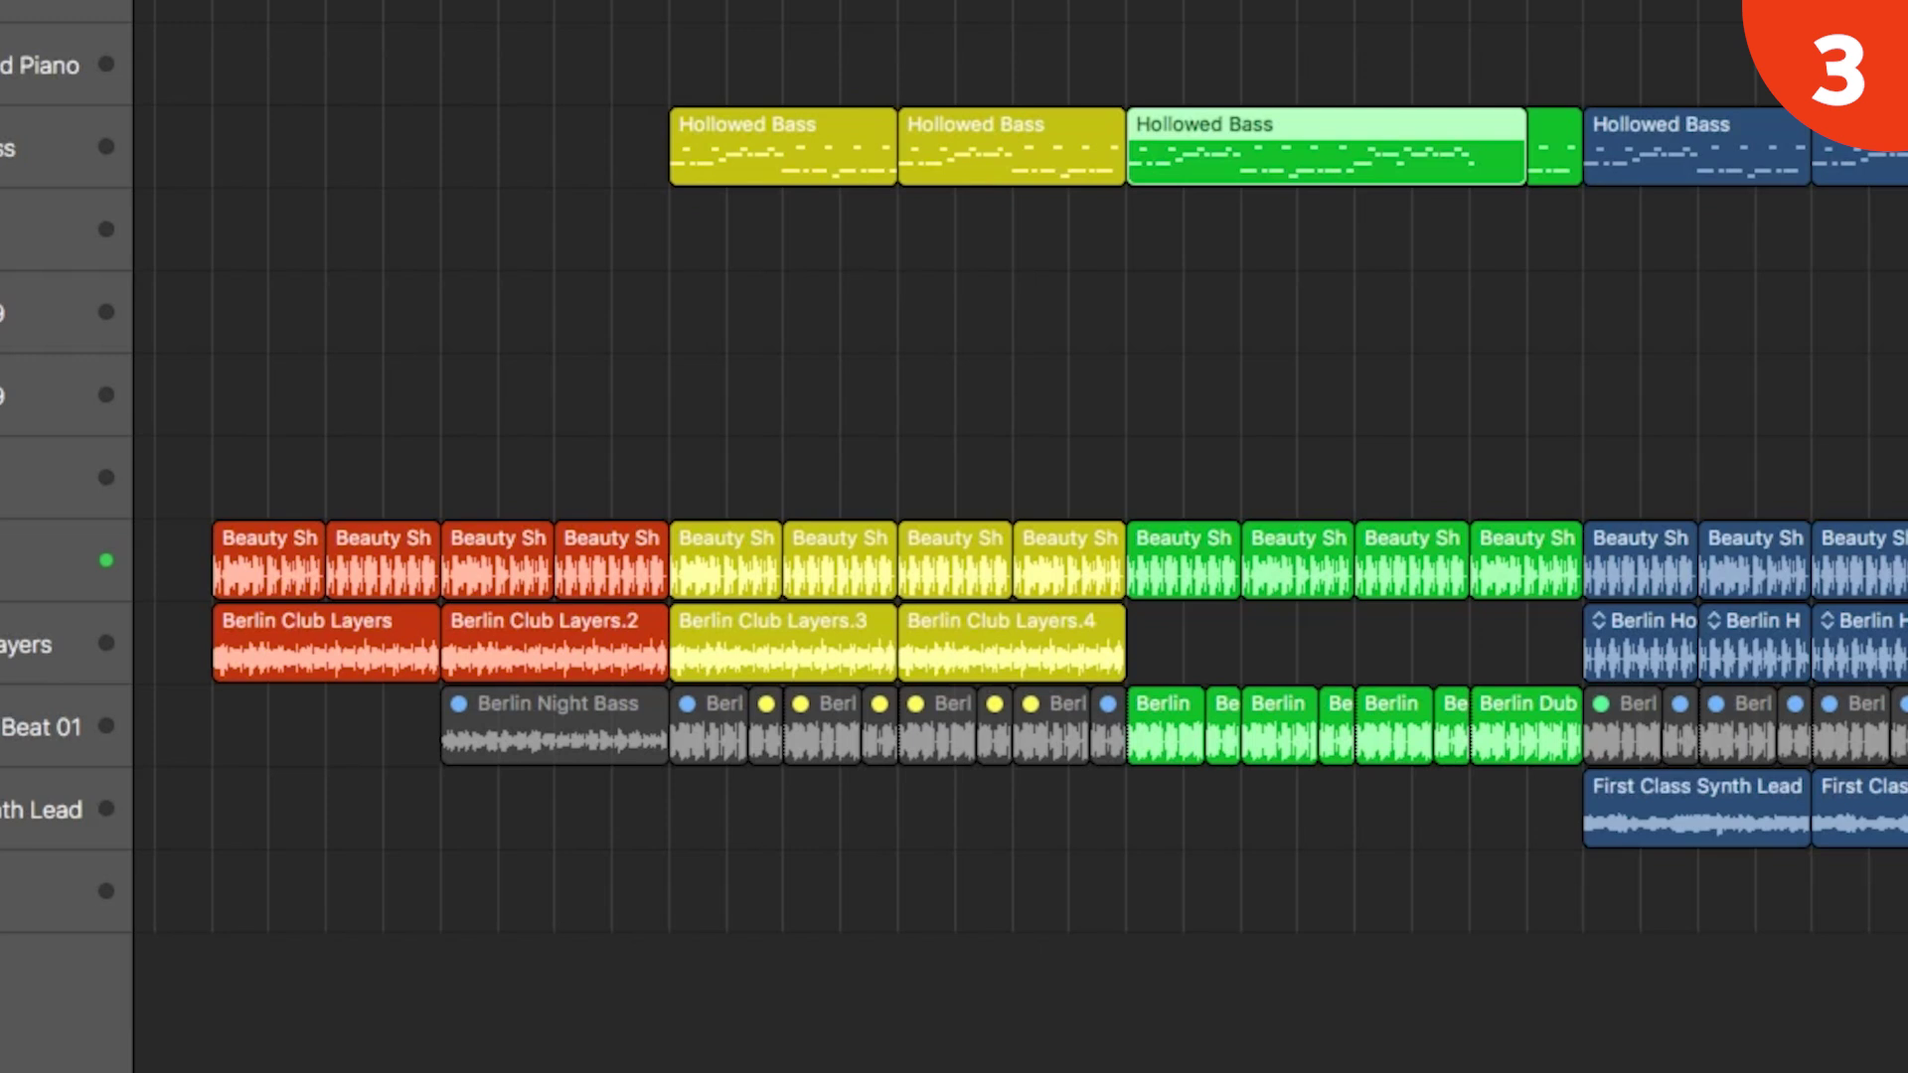
pyautogui.hscroll(-9, 1020, 536)
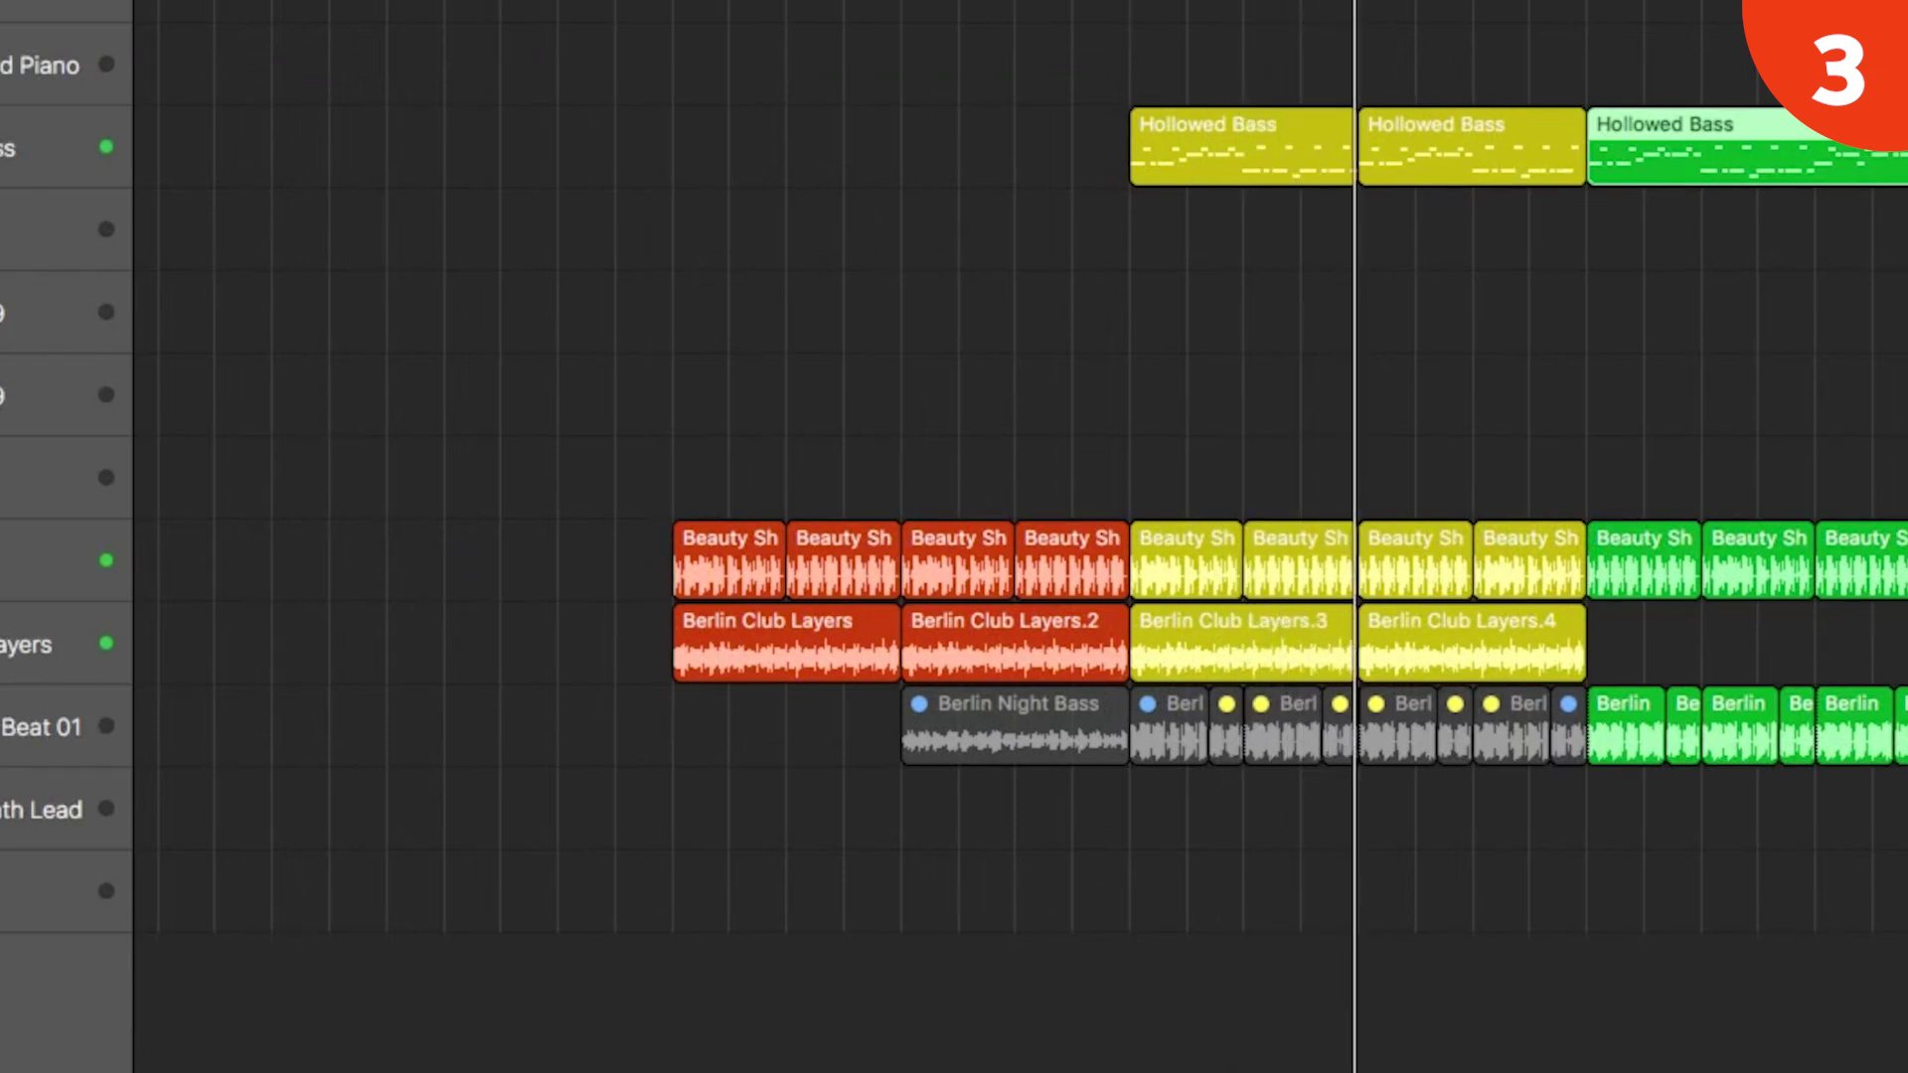
# - Compare the sections of Rehab by playing from the Rehab.3, Rehab.25, Rehab.11 and Rehab.28 regions
pyautogui.hscroll(5, 1021, 537)
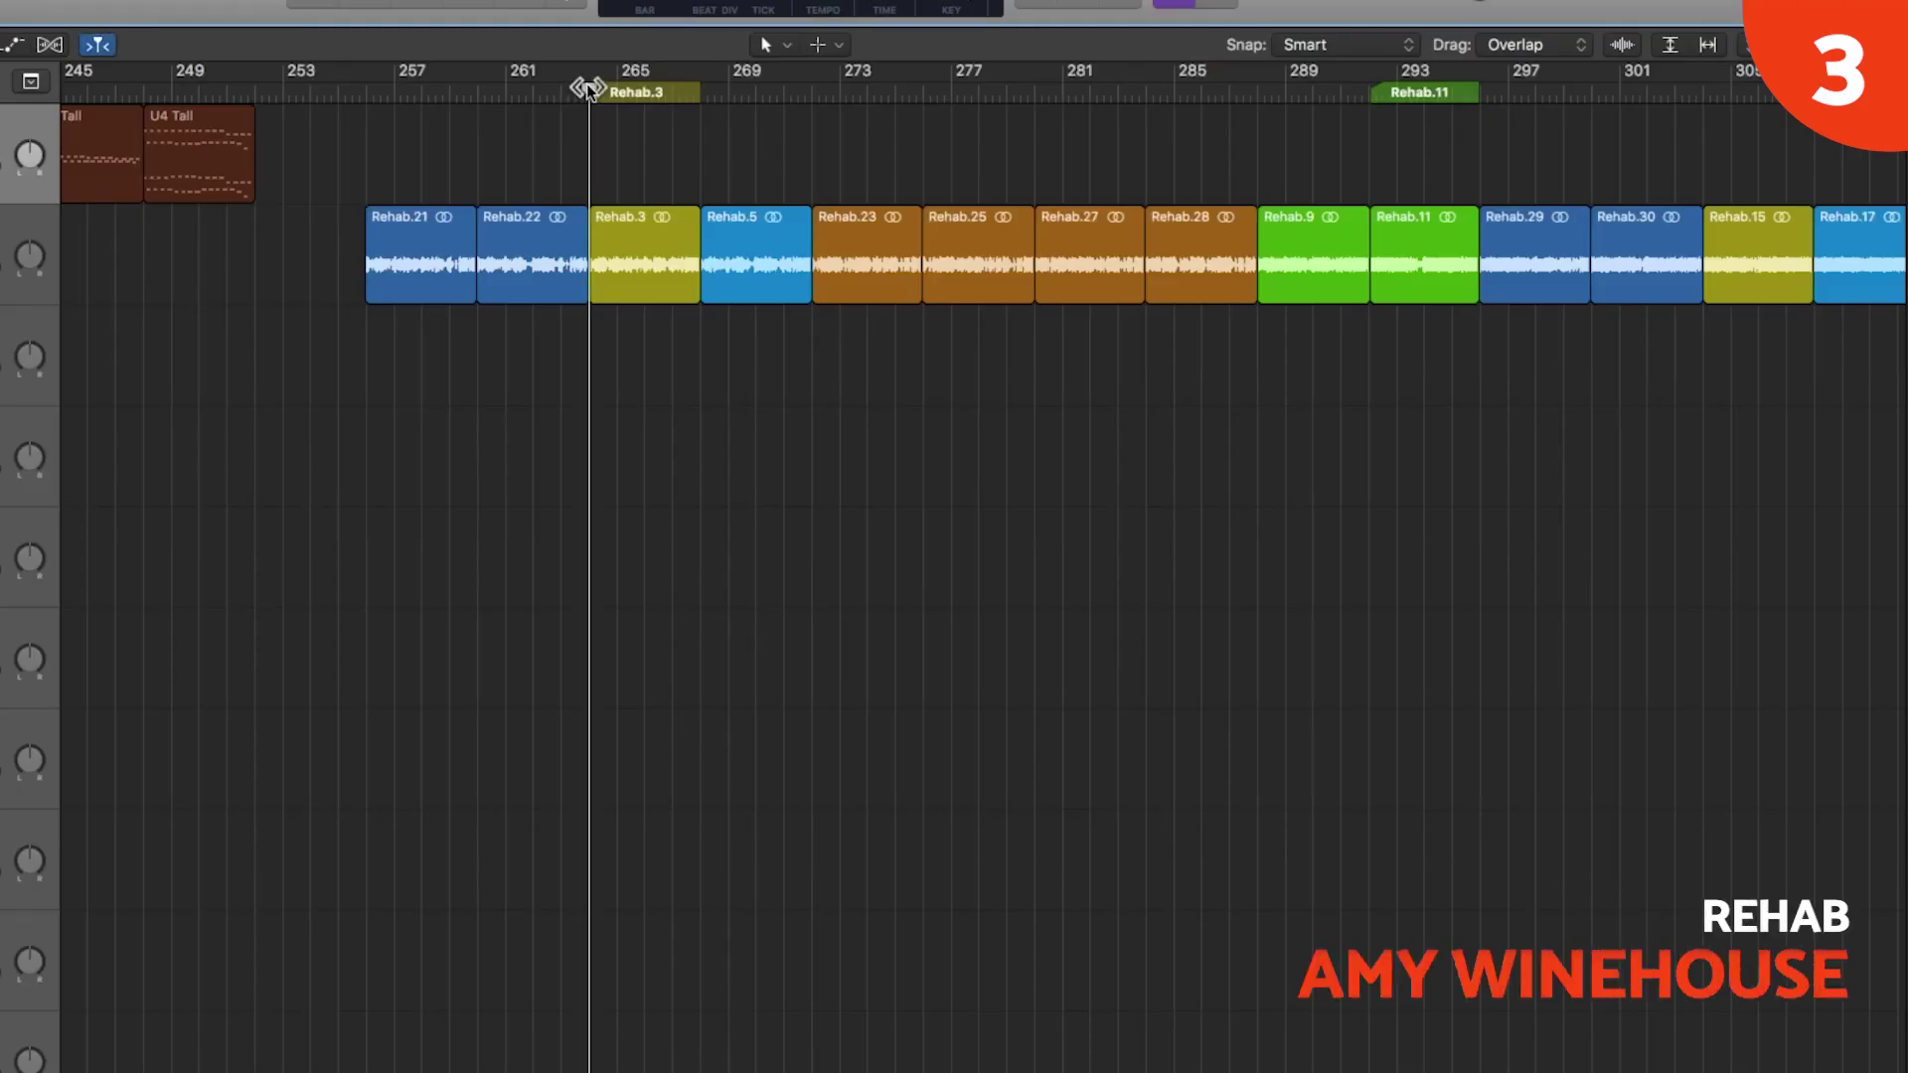
pyautogui.press('space')
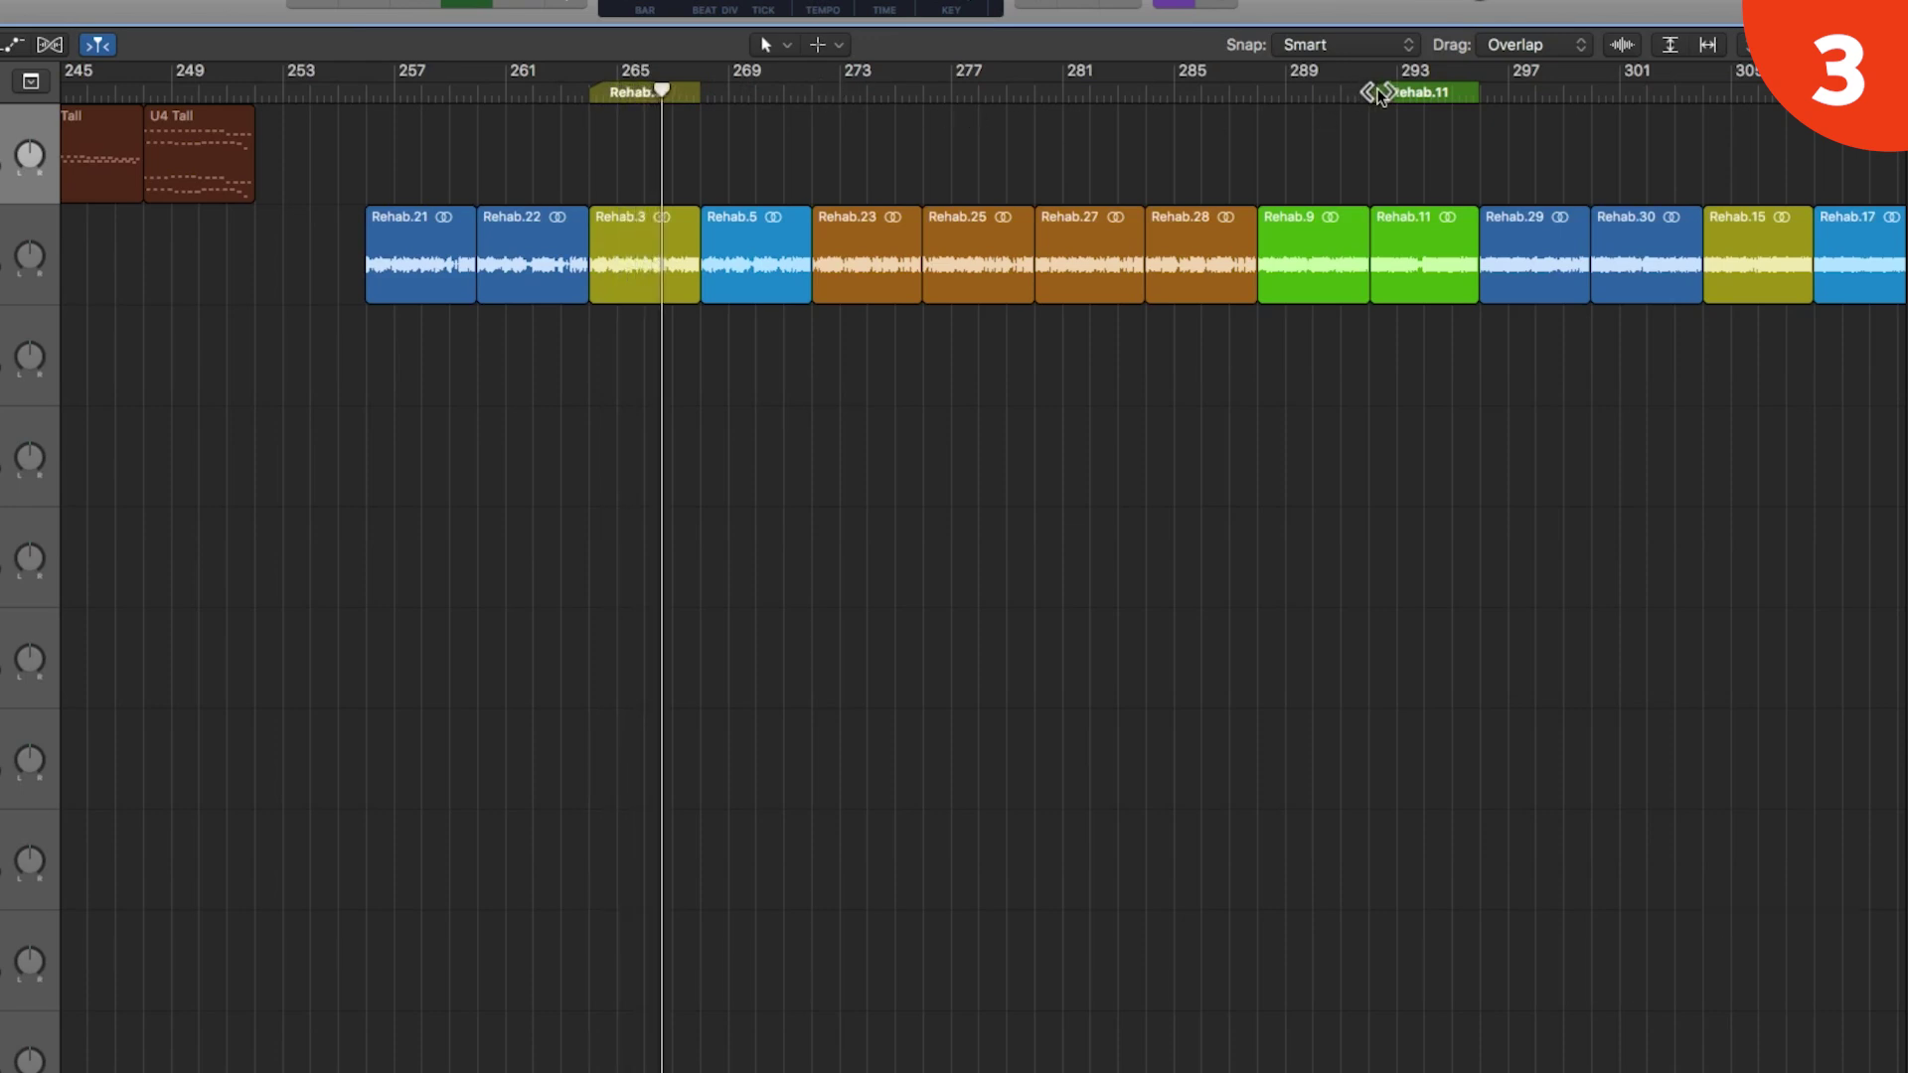
pyautogui.click(927, 97)
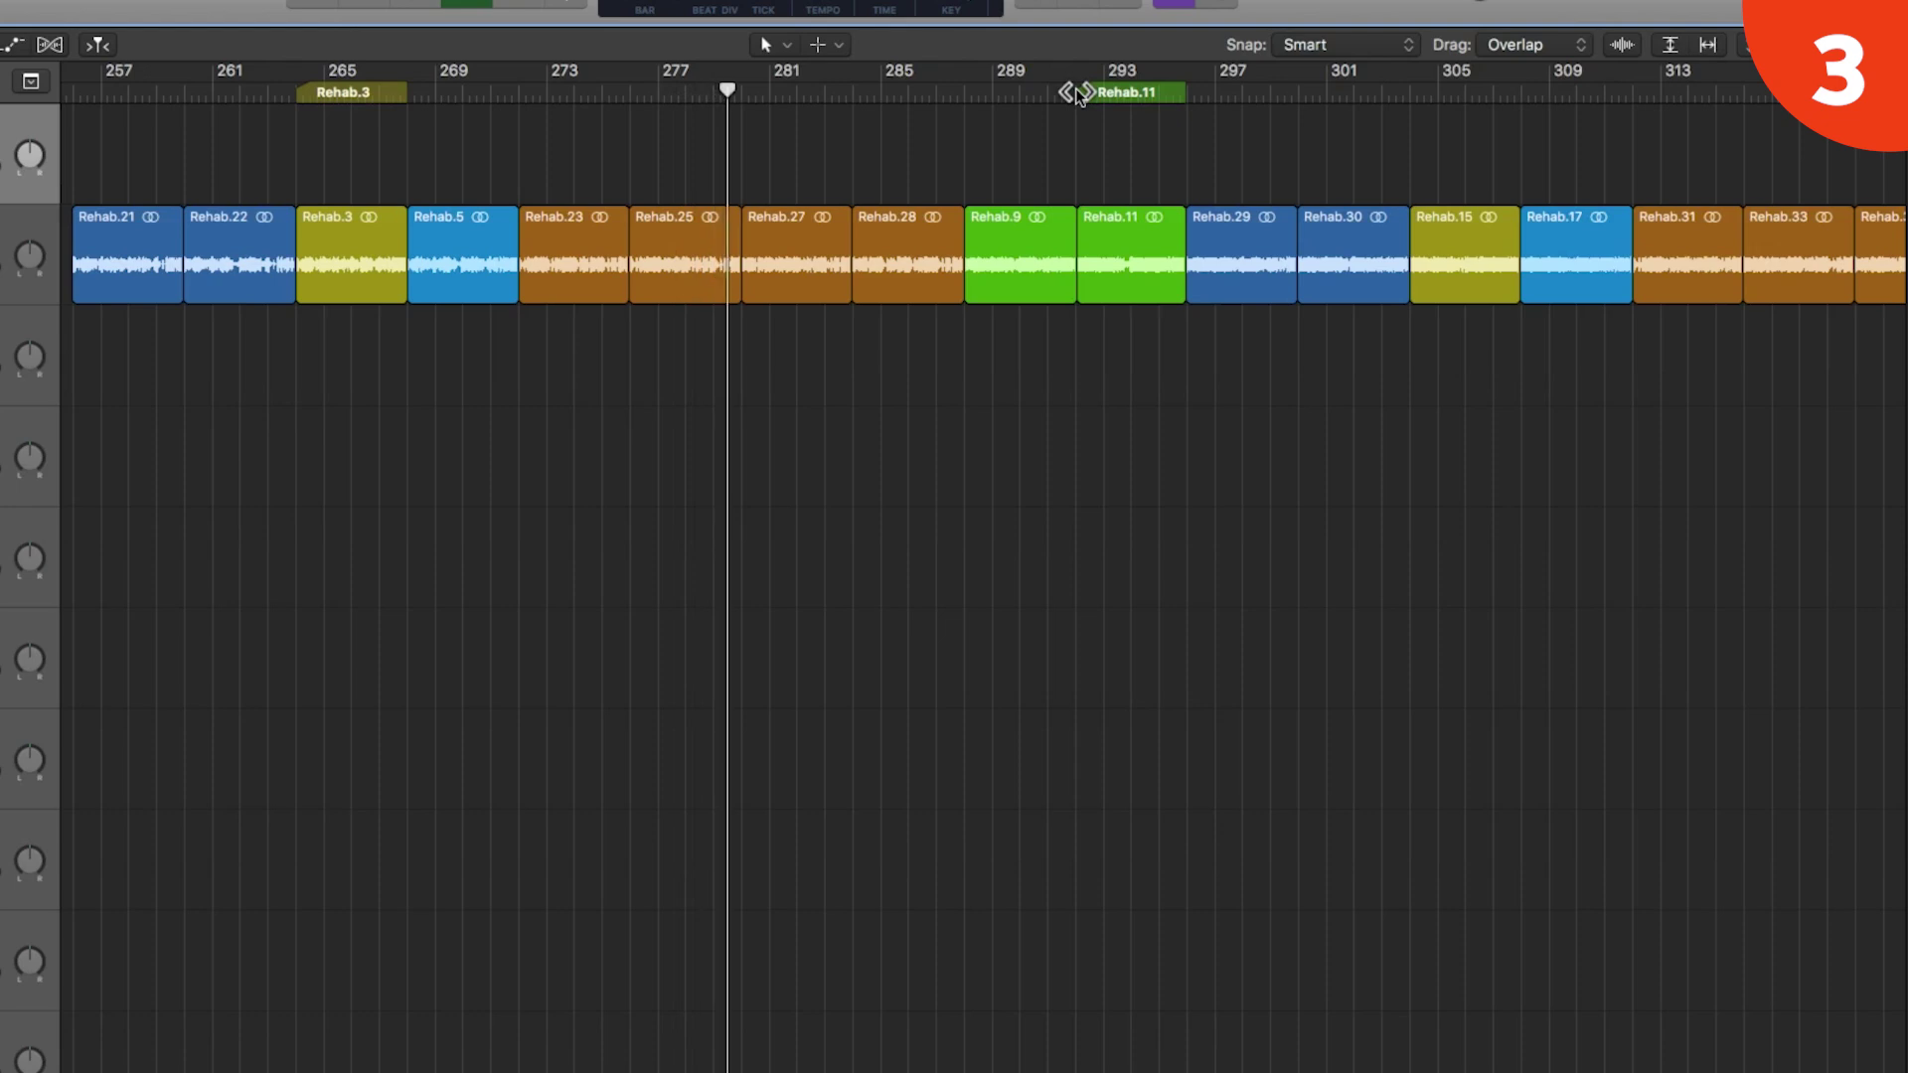
pyautogui.click(1079, 93)
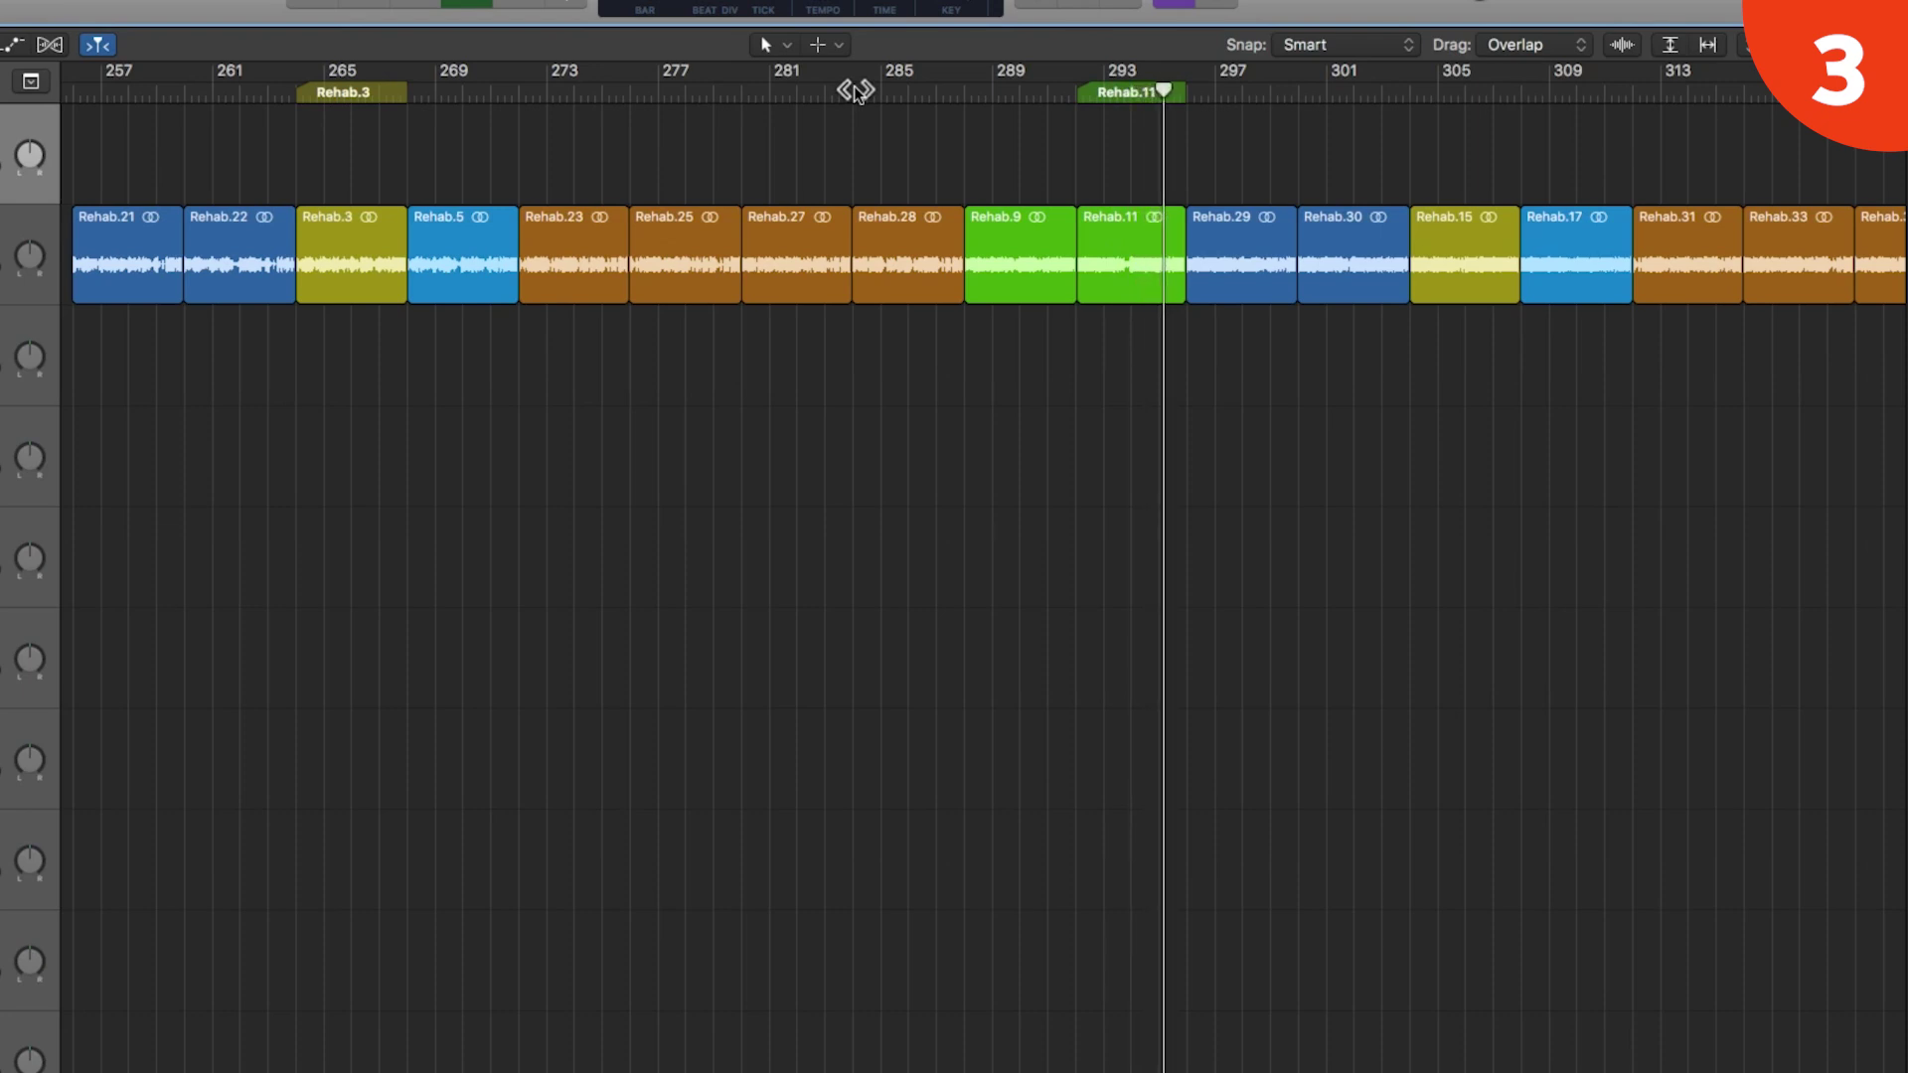
pyautogui.click(856, 91)
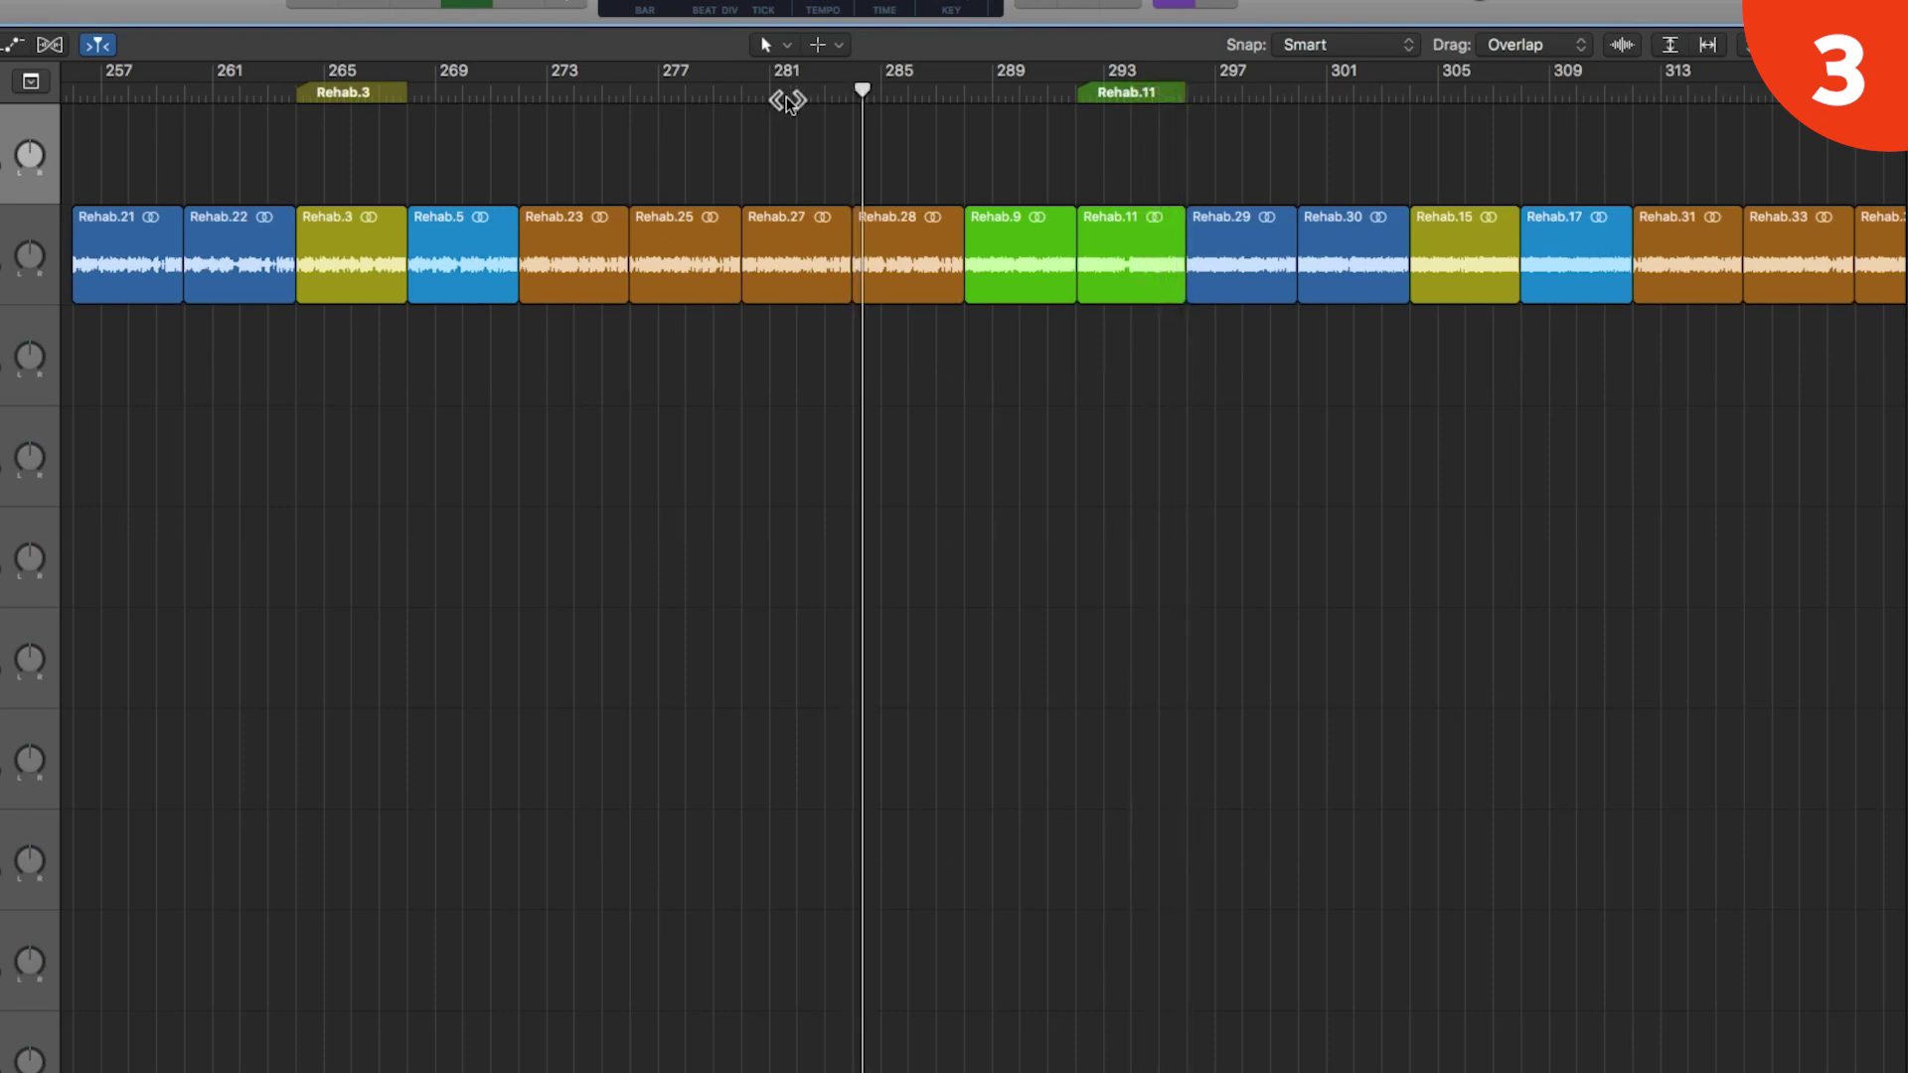
pyautogui.hscroll(-2, 787, 100)
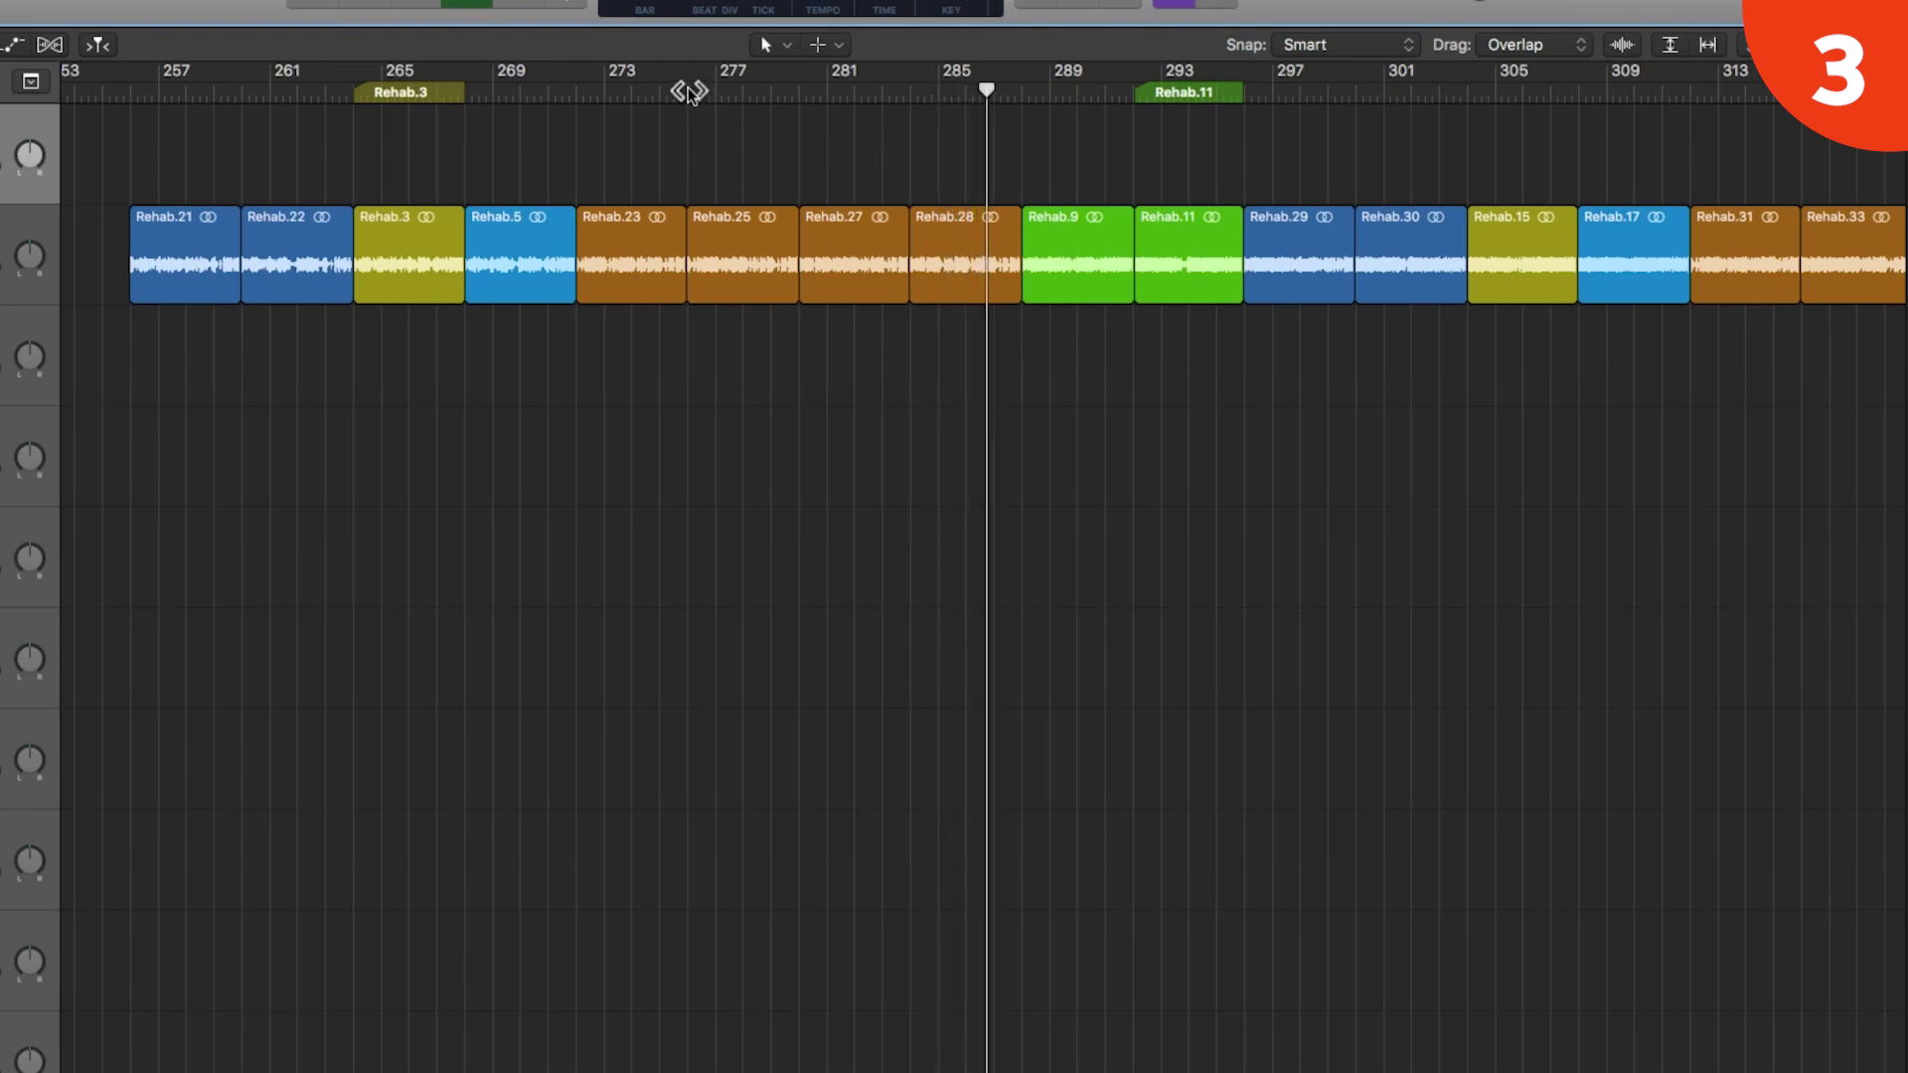
pyautogui.click(689, 91)
pyautogui.hscroll(-3, 686, 91)
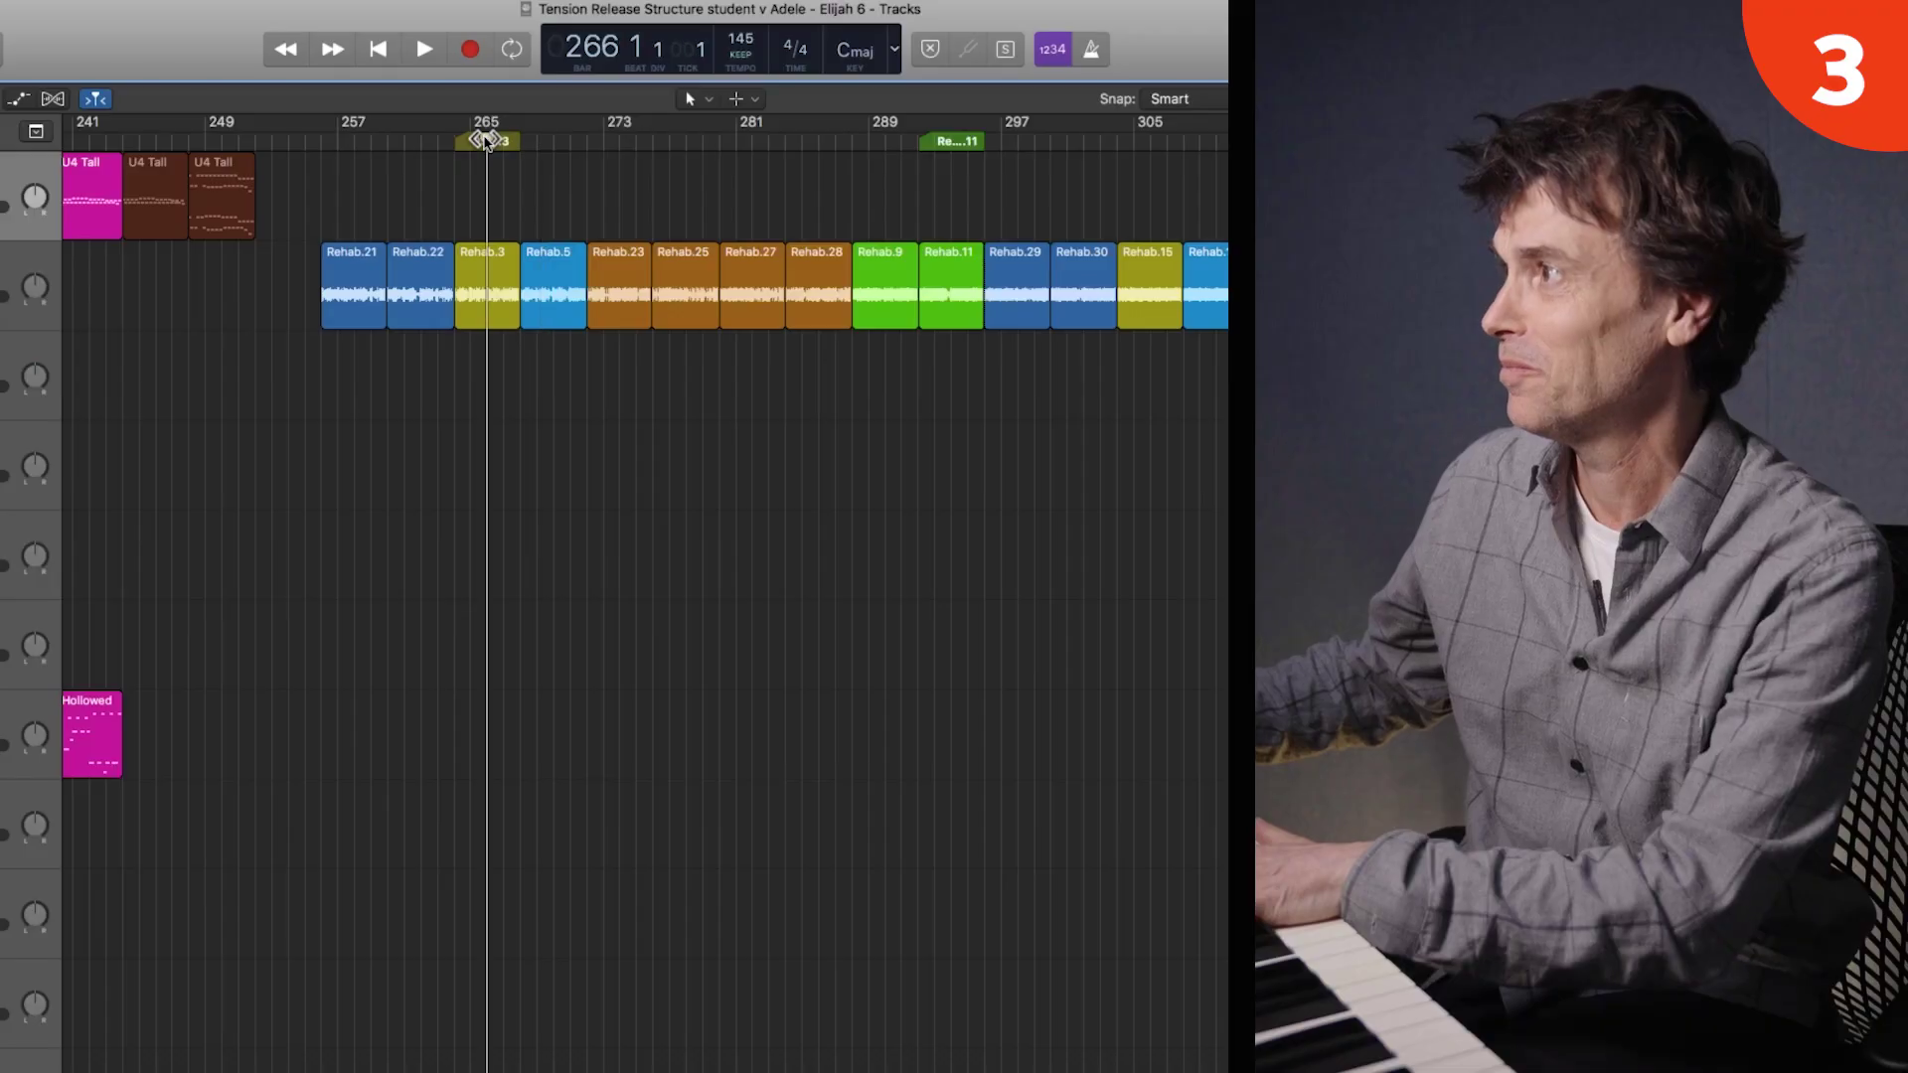
# - Play Rehab from bar 266, return to that bar, play on from the start of the Rehab.9 region, and stop
pyautogui.press('space')
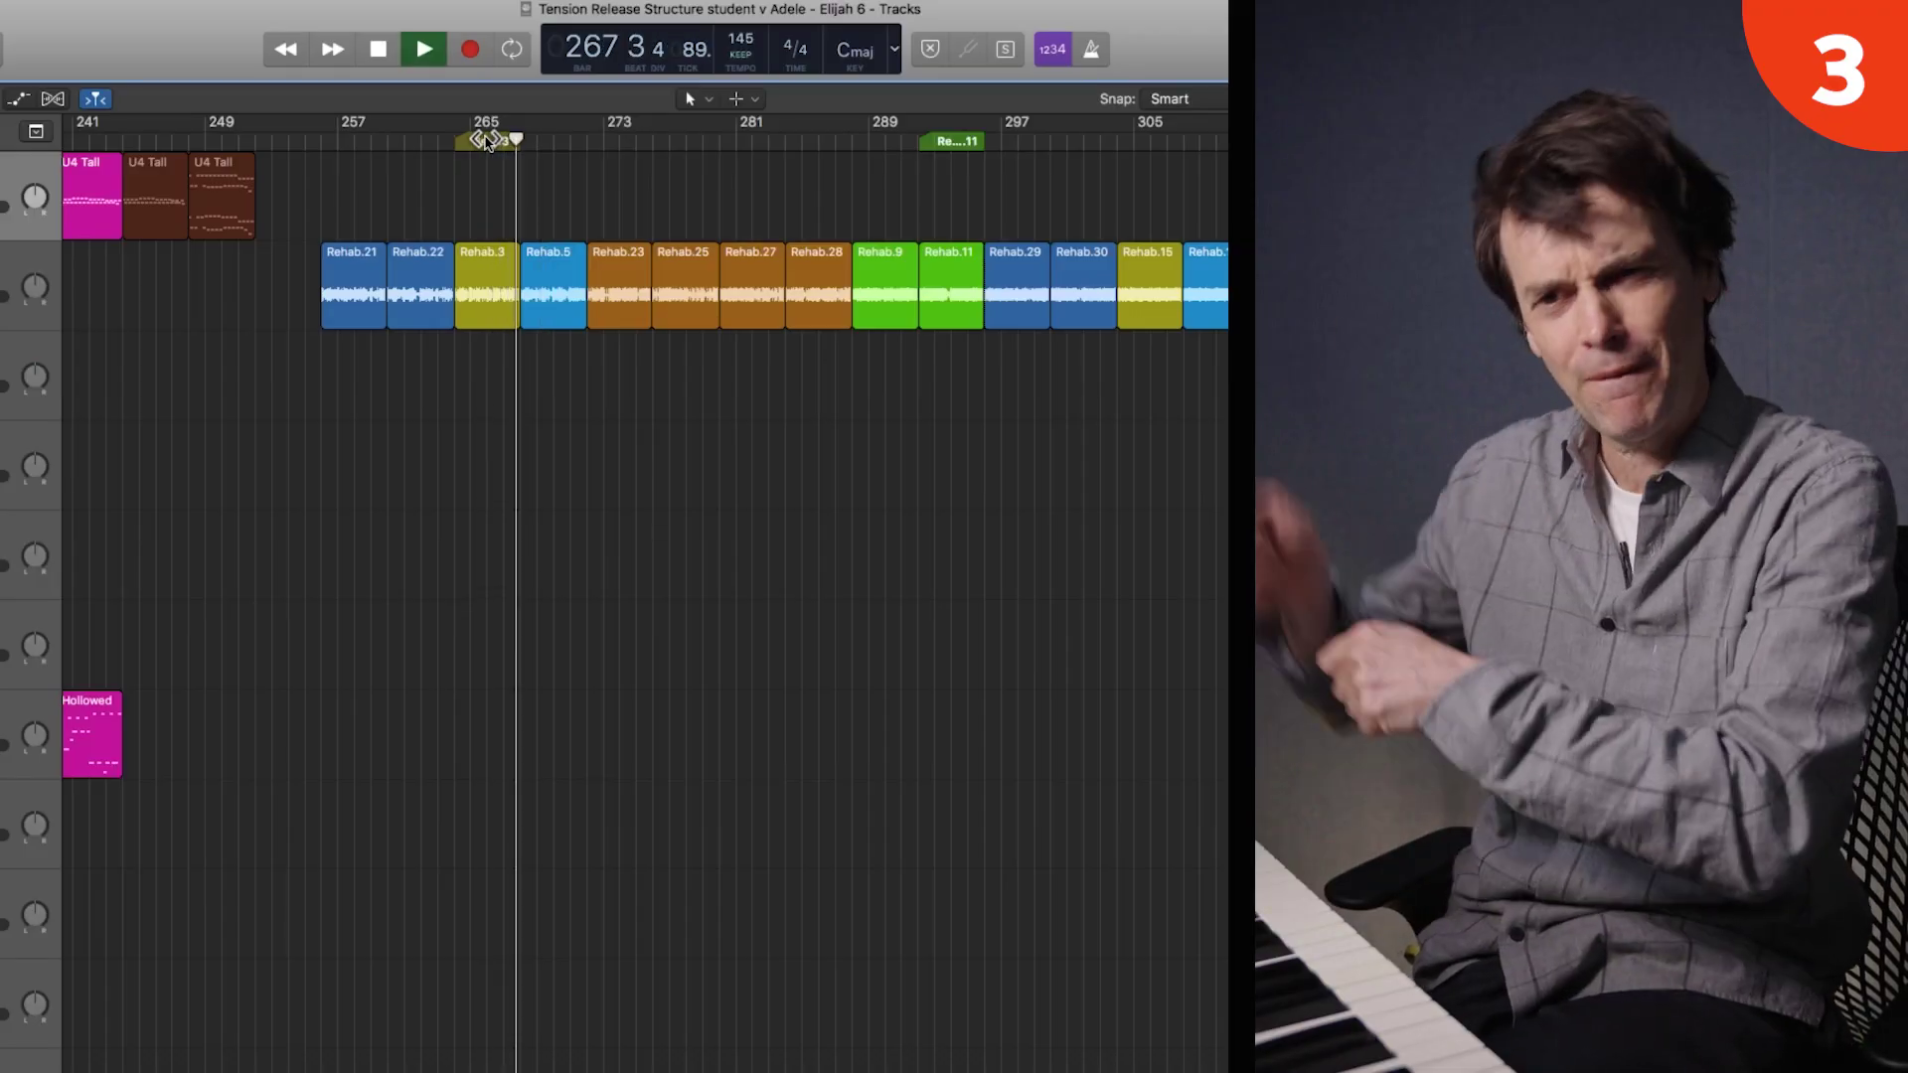
pyautogui.press('space')
pyautogui.click(487, 142)
pyautogui.press('space')
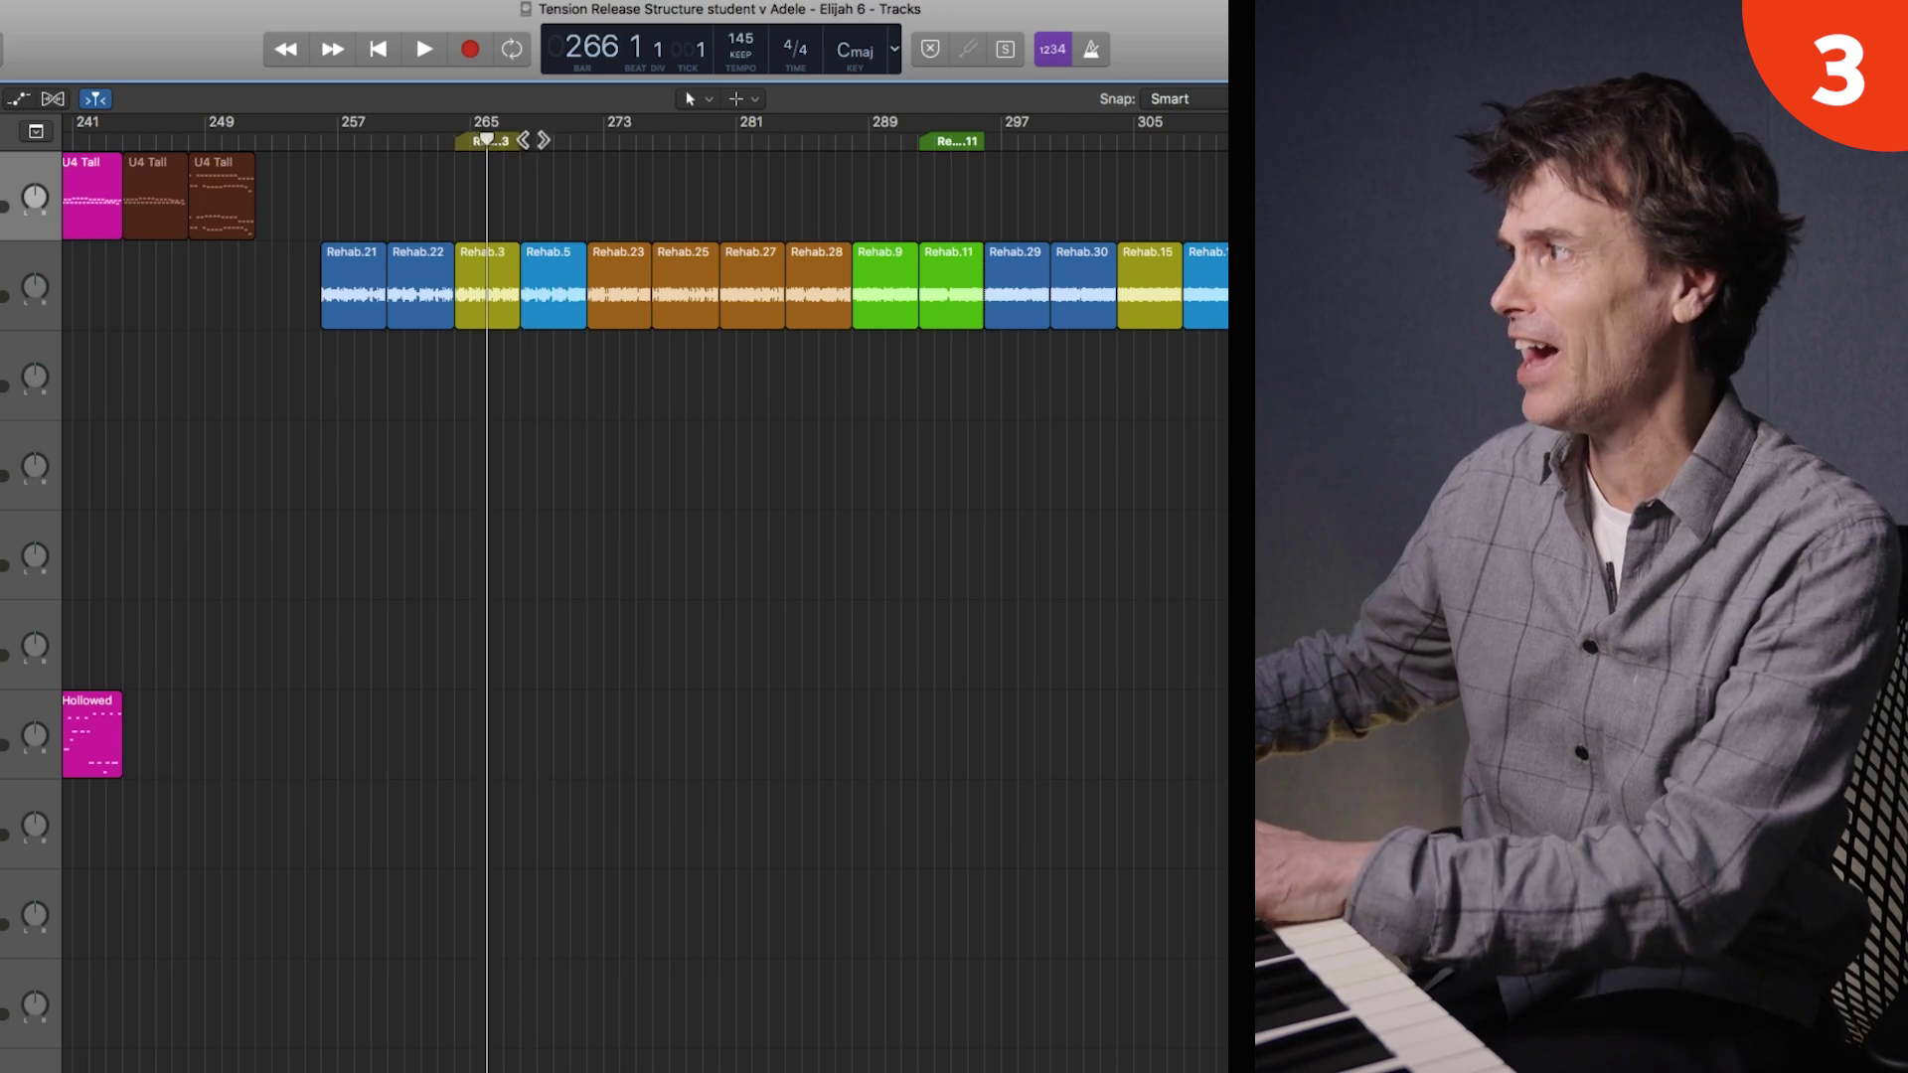
pyautogui.click(852, 142)
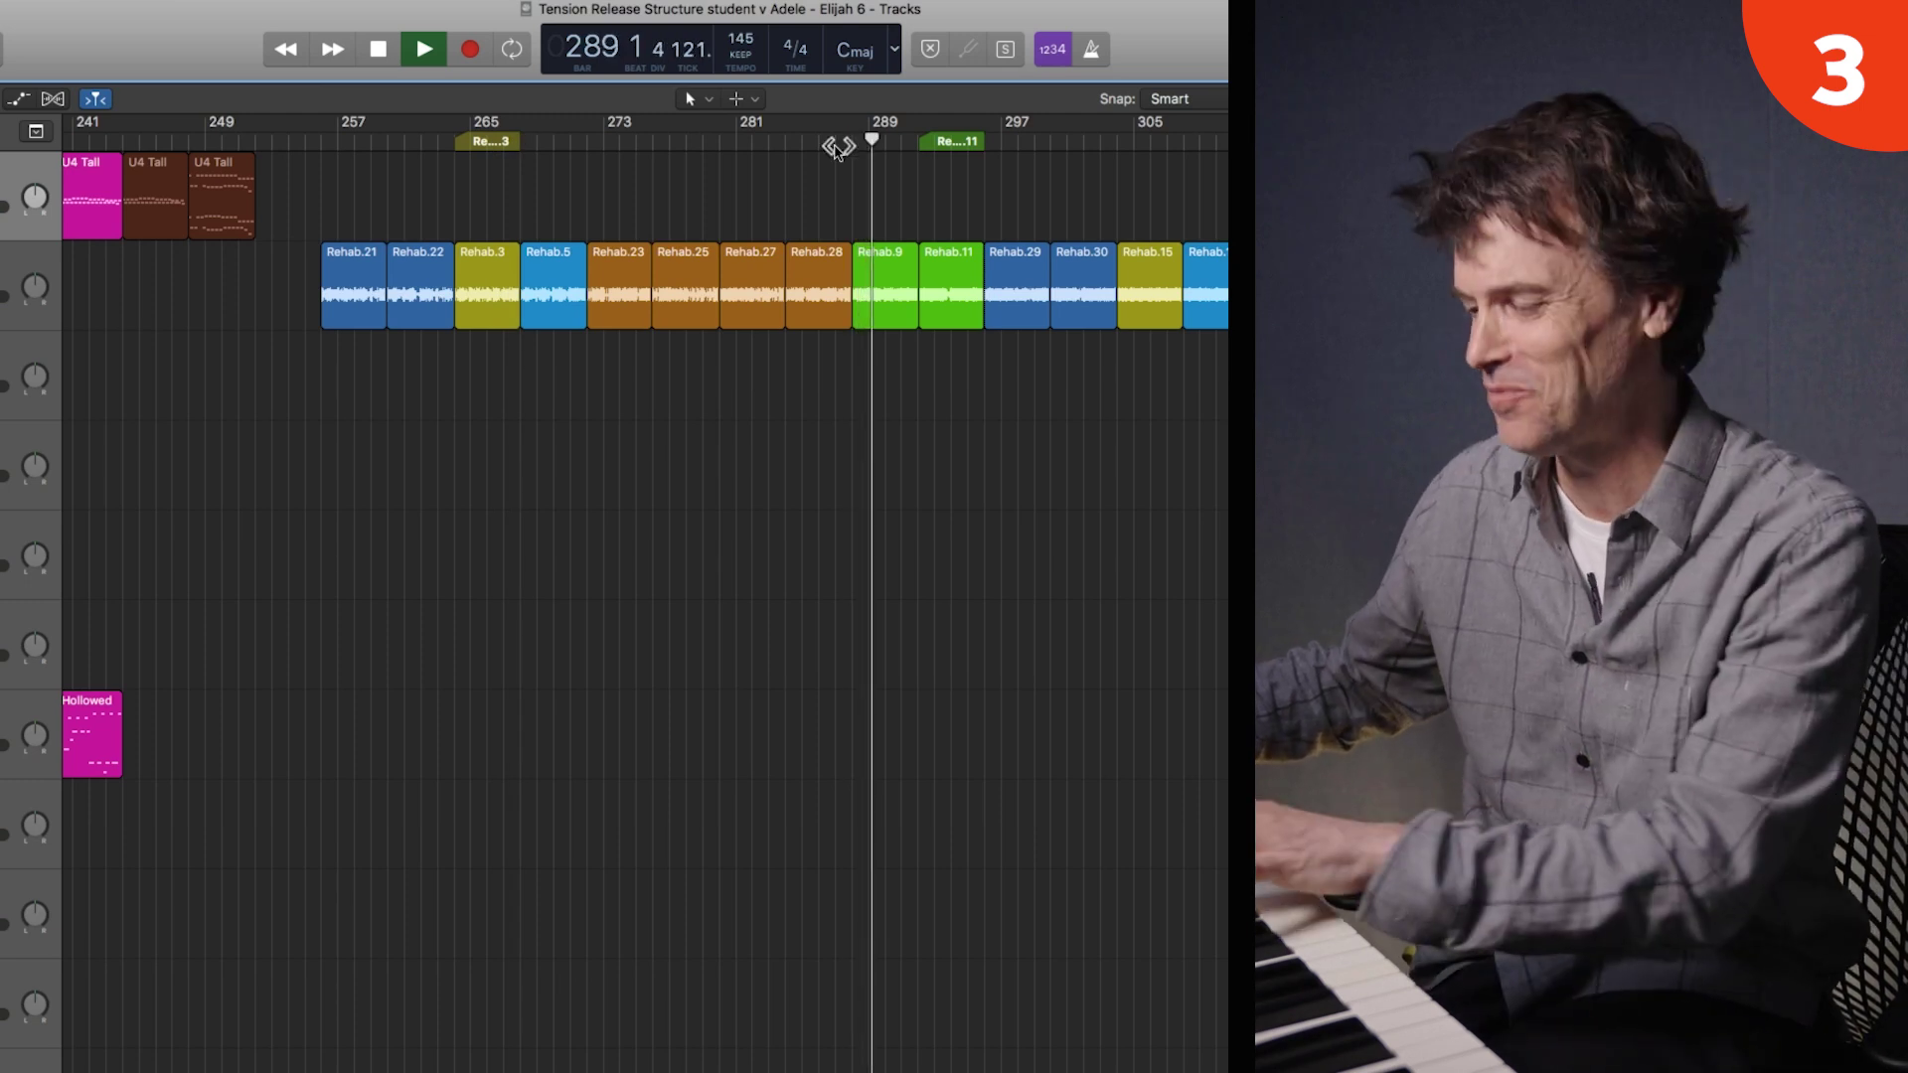
pyautogui.press('space')
# - Go to the Ashes To Ashes regions and start playback from bar 707
pyautogui.hscroll(10, 817, 189)
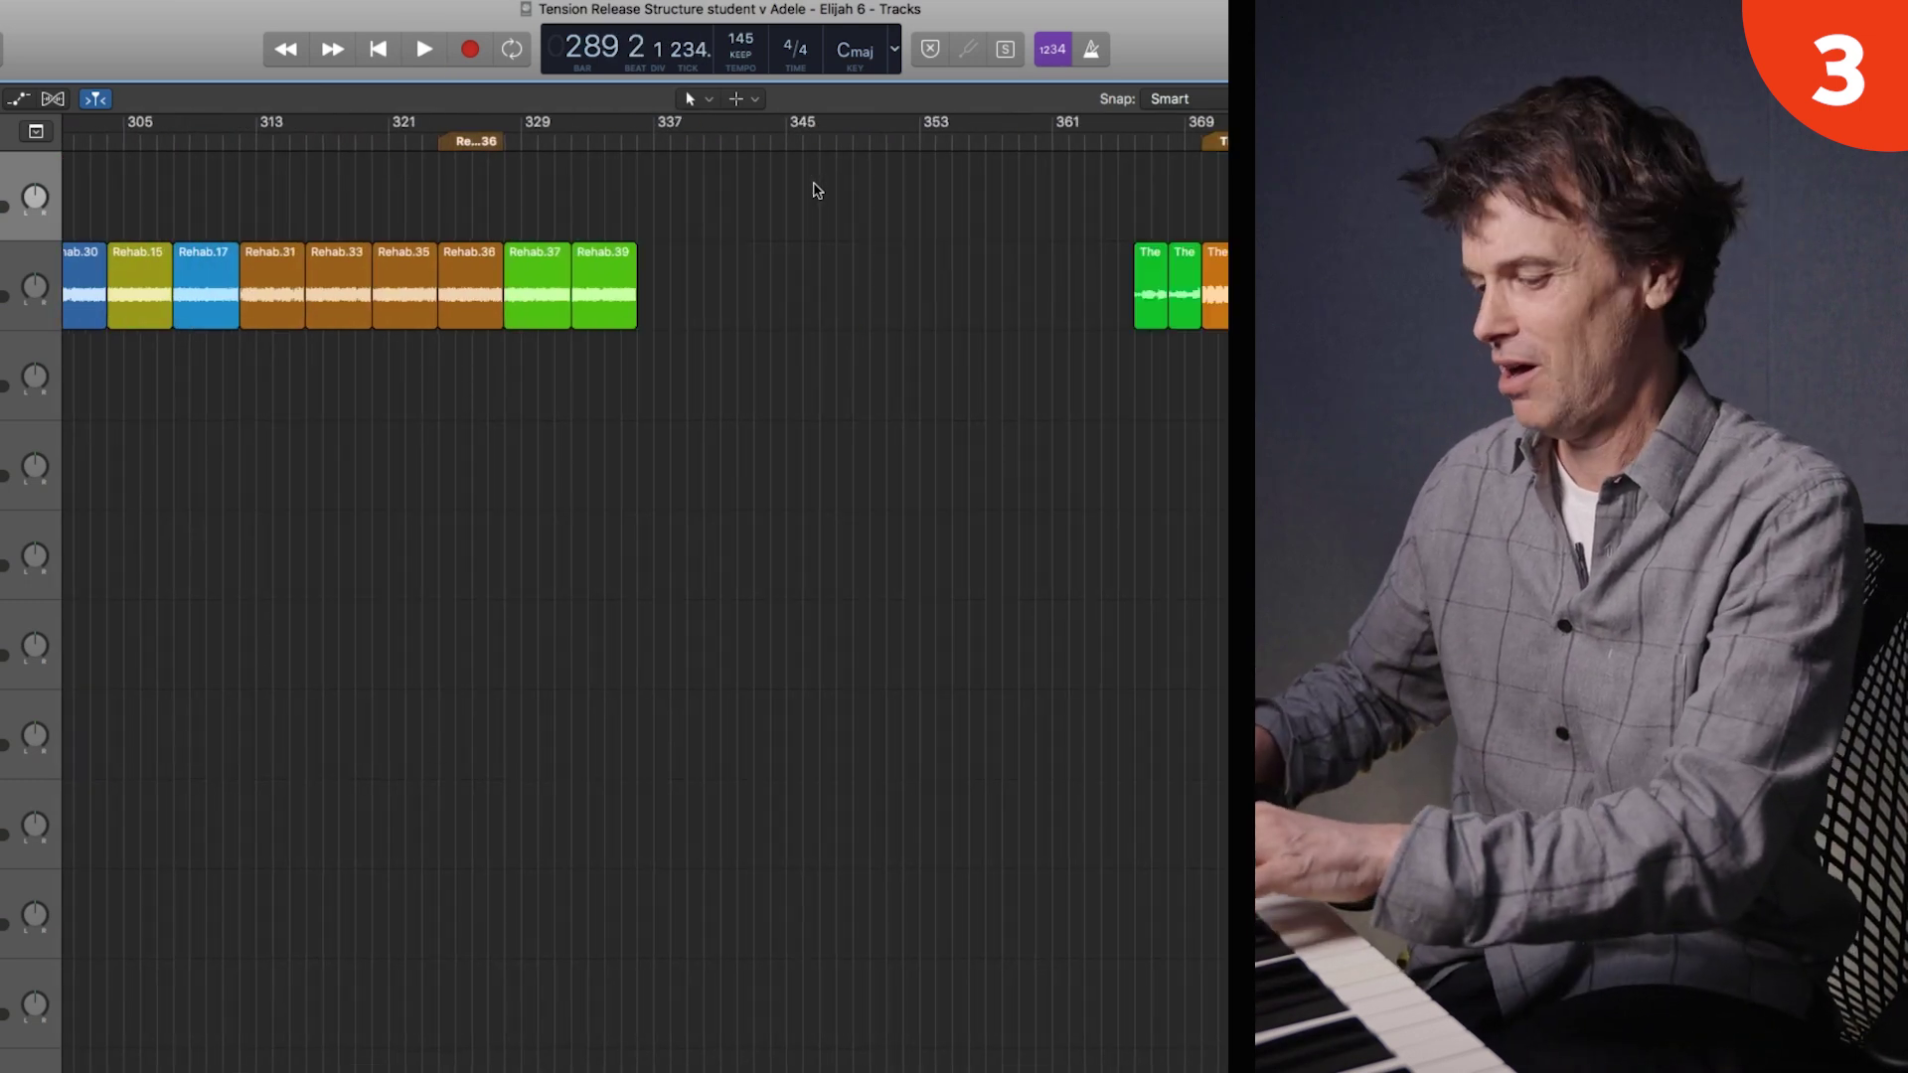
pyautogui.scroll(-3, 813, 188)
pyautogui.hscroll(10, 746, 262)
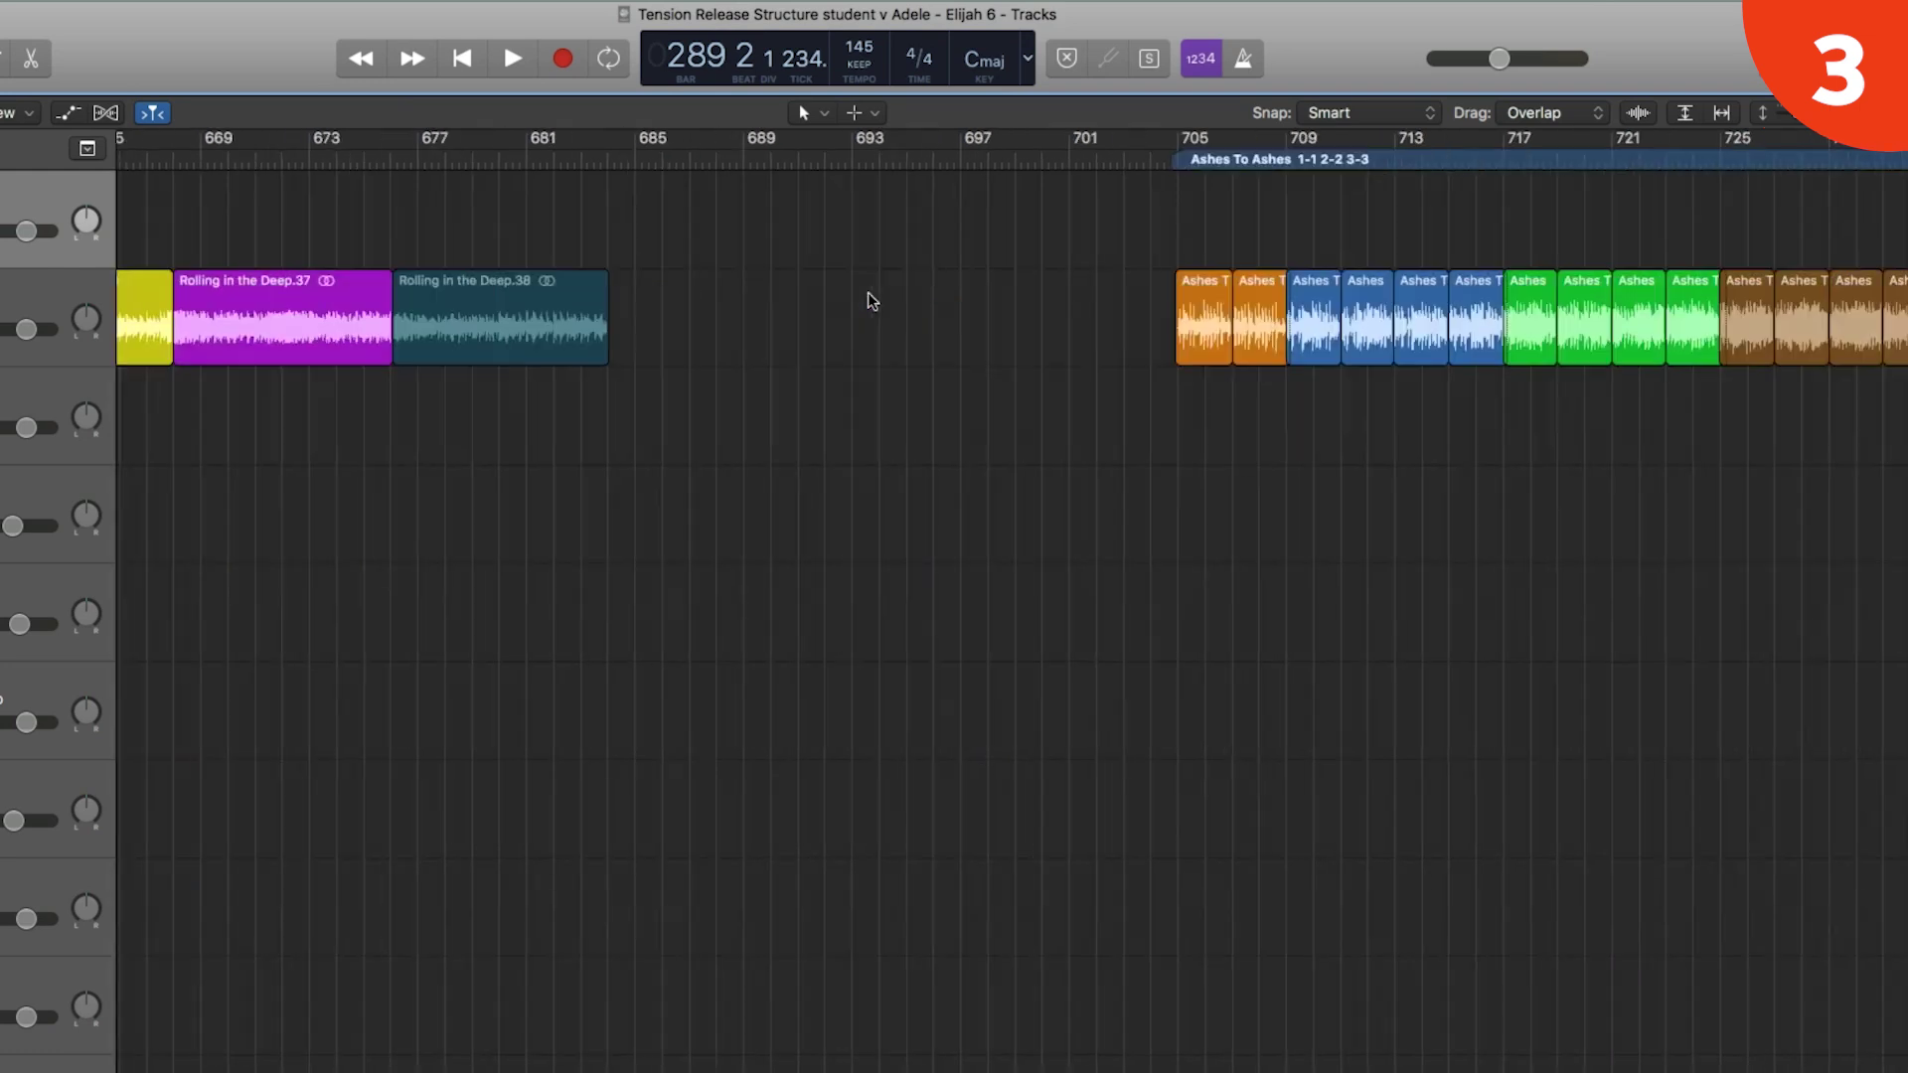
pyautogui.hscroll(5, 864, 292)
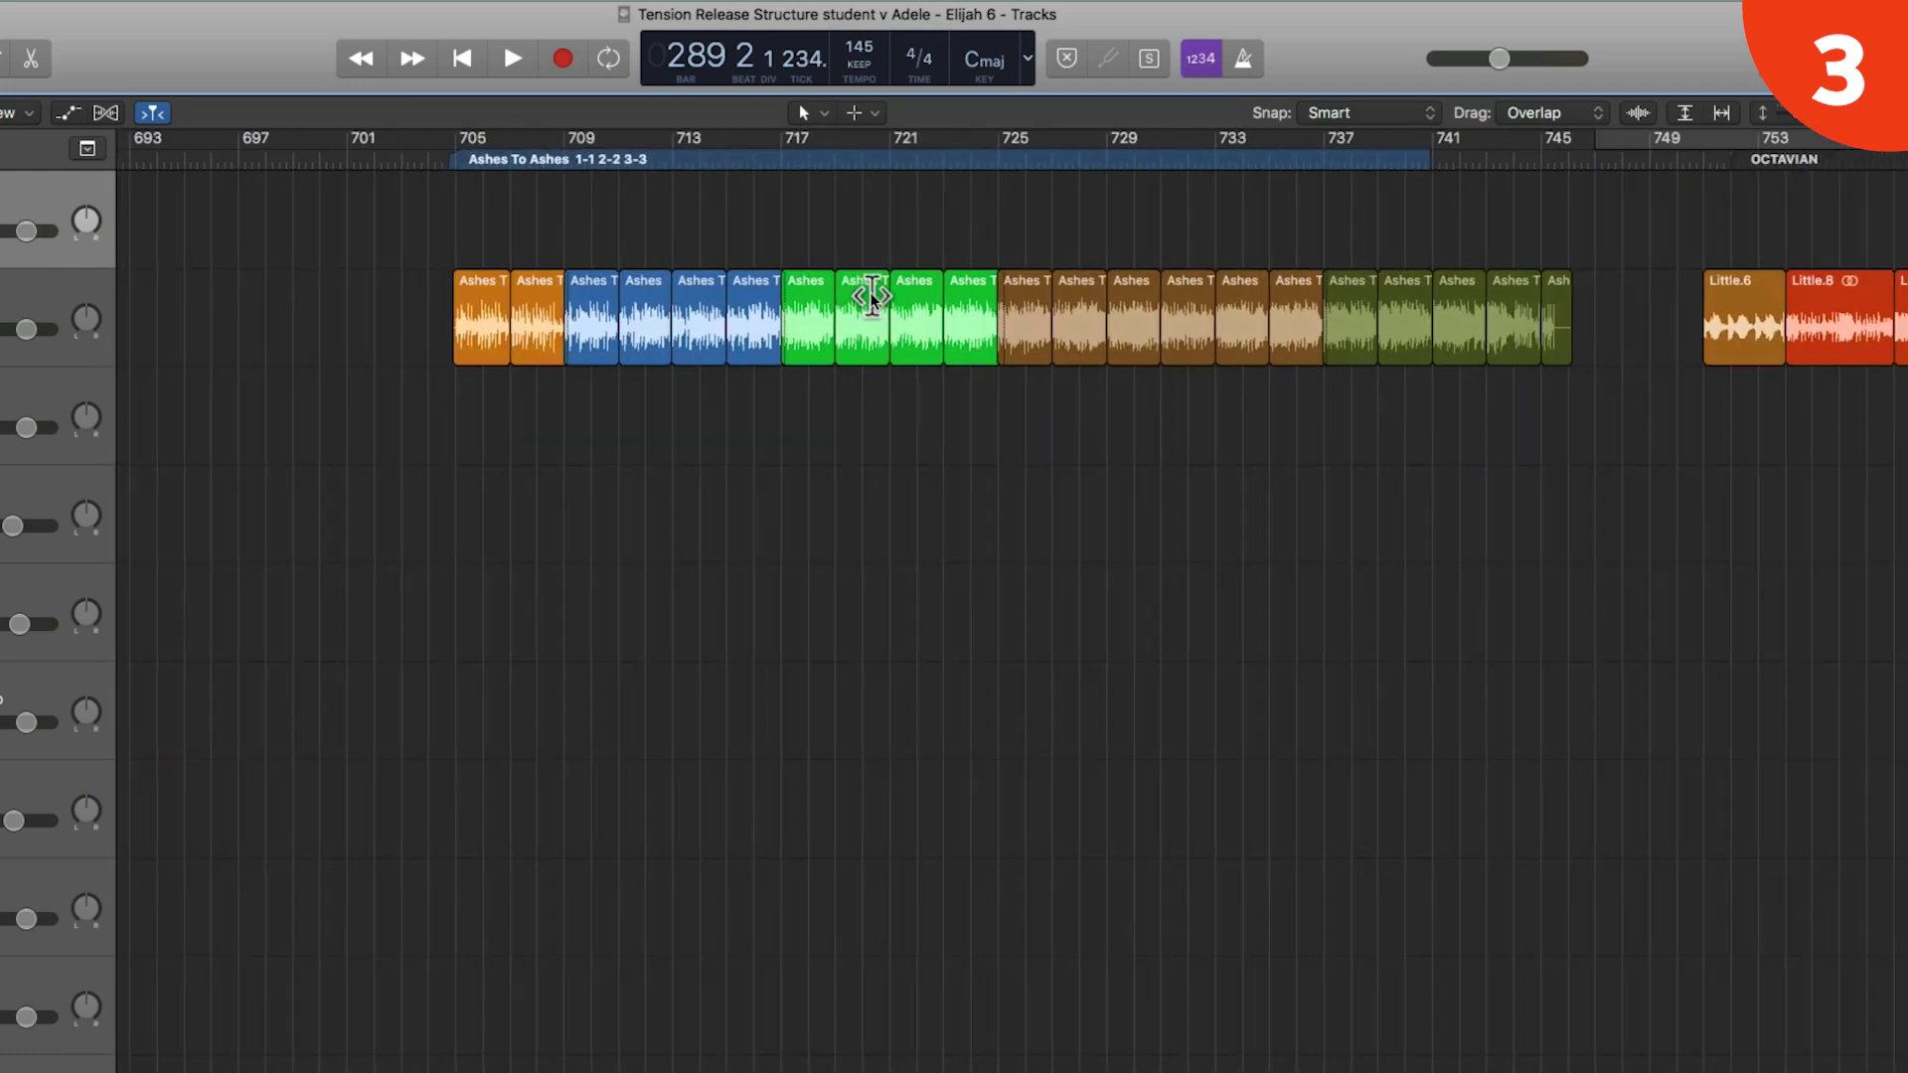
pyautogui.doubleClick(510, 161)
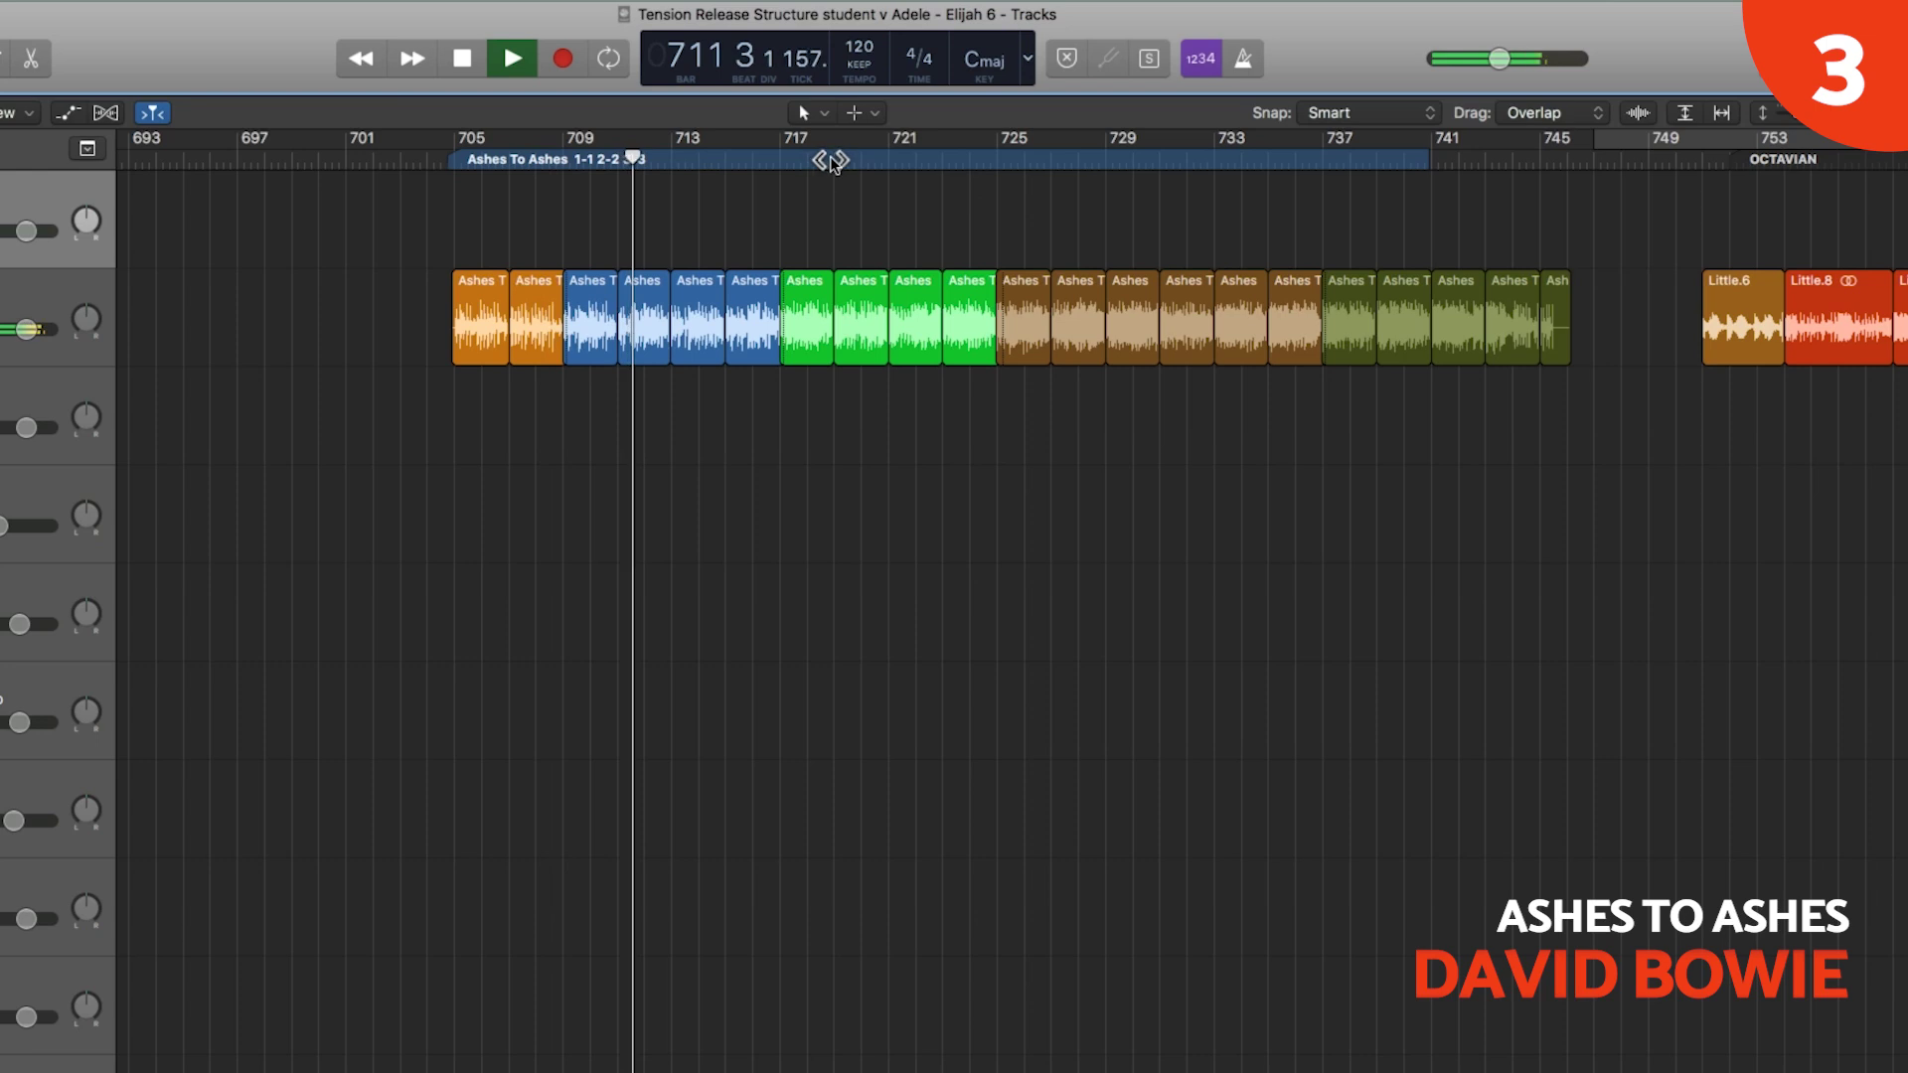
# - Audition Ashes To Ashes by jumping playback between bars 727, 719, 739 and 713, and on through its green and brown sections
pyautogui.click(1054, 162)
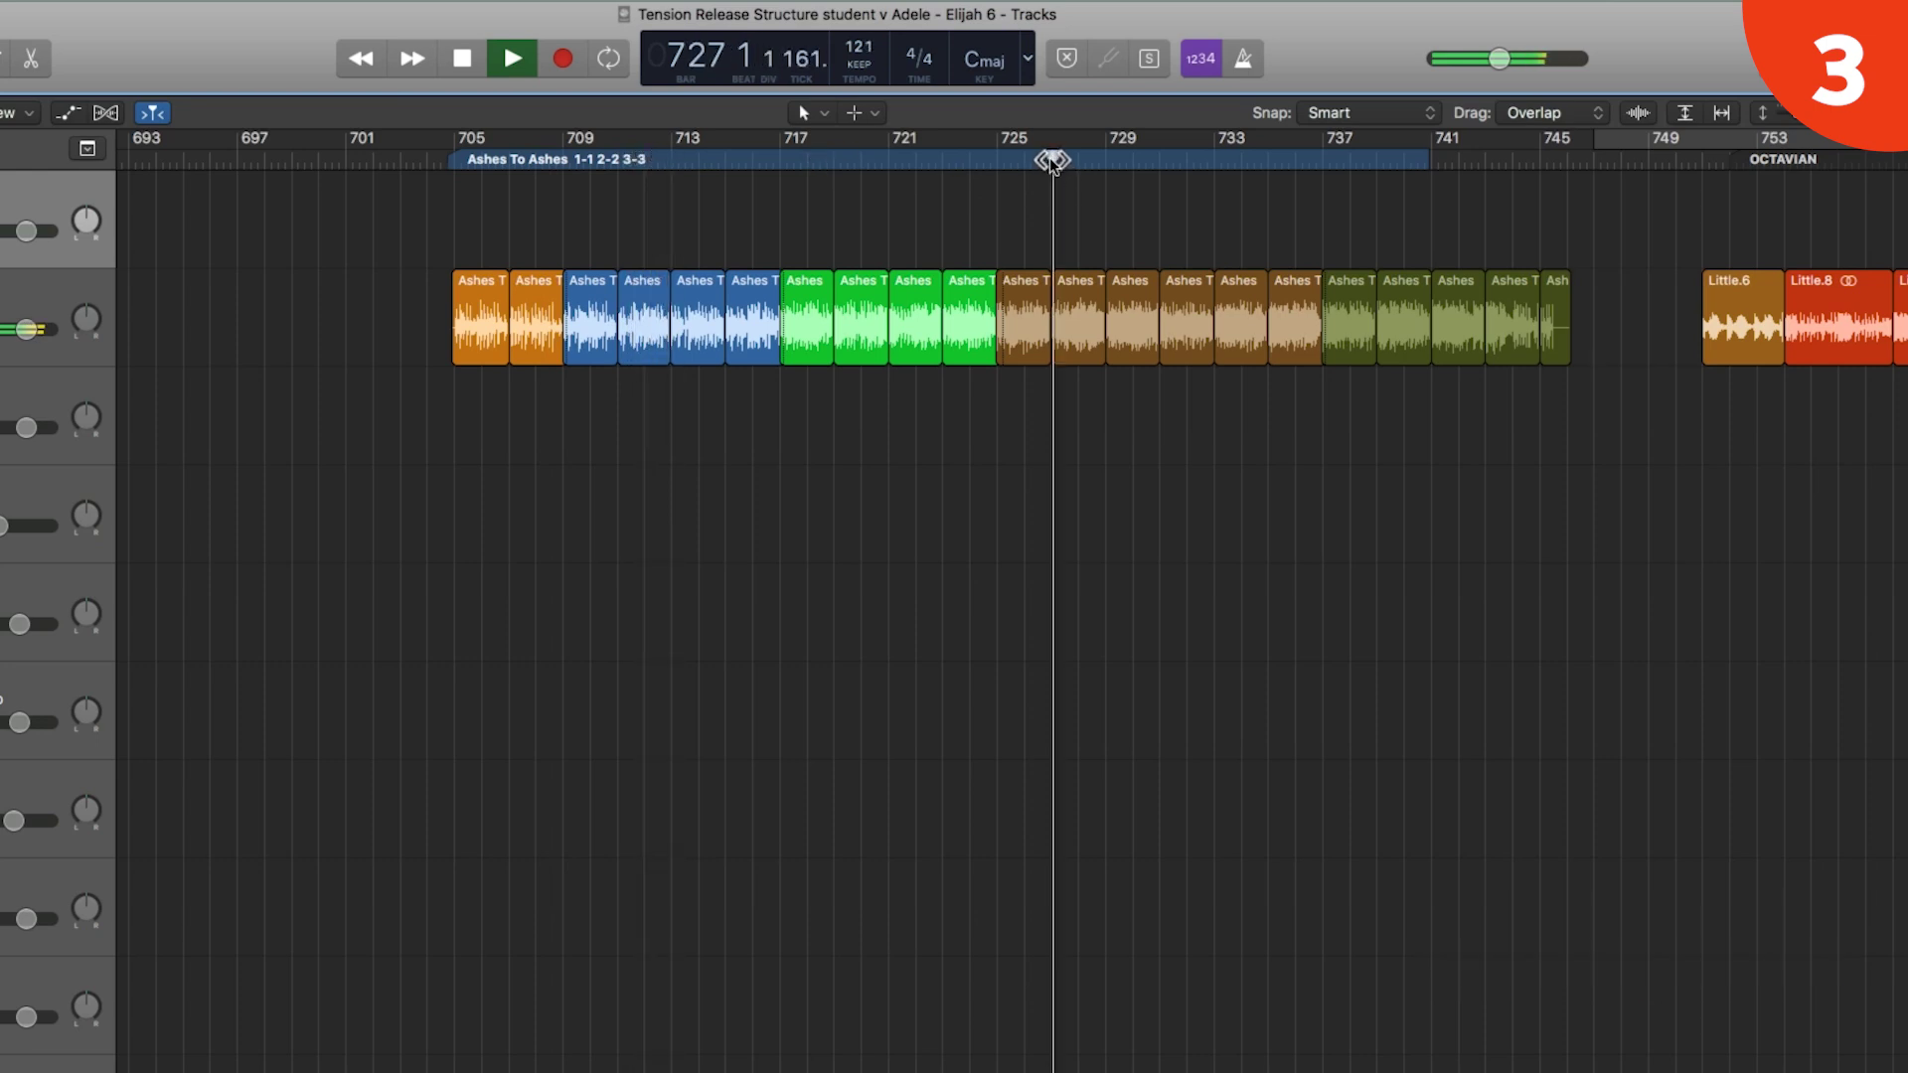
pyautogui.click(838, 162)
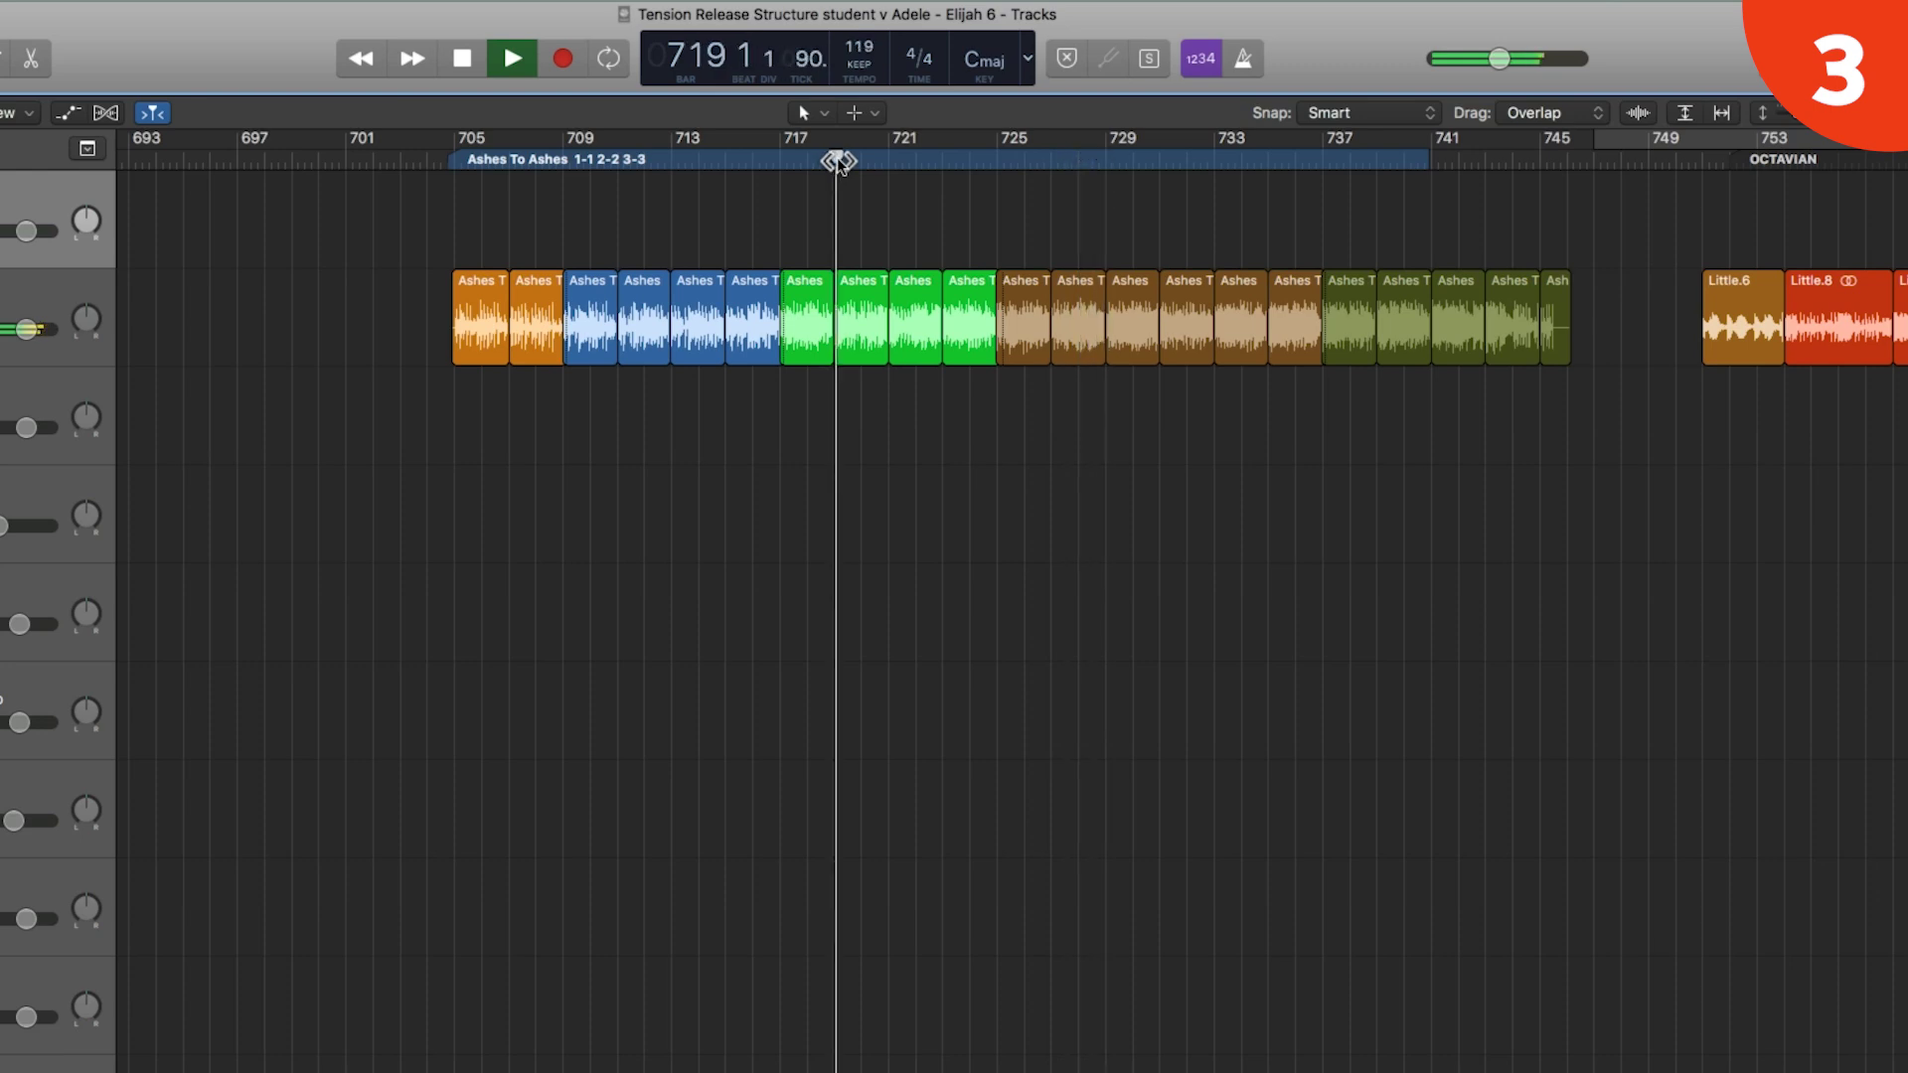
pyautogui.click(1382, 162)
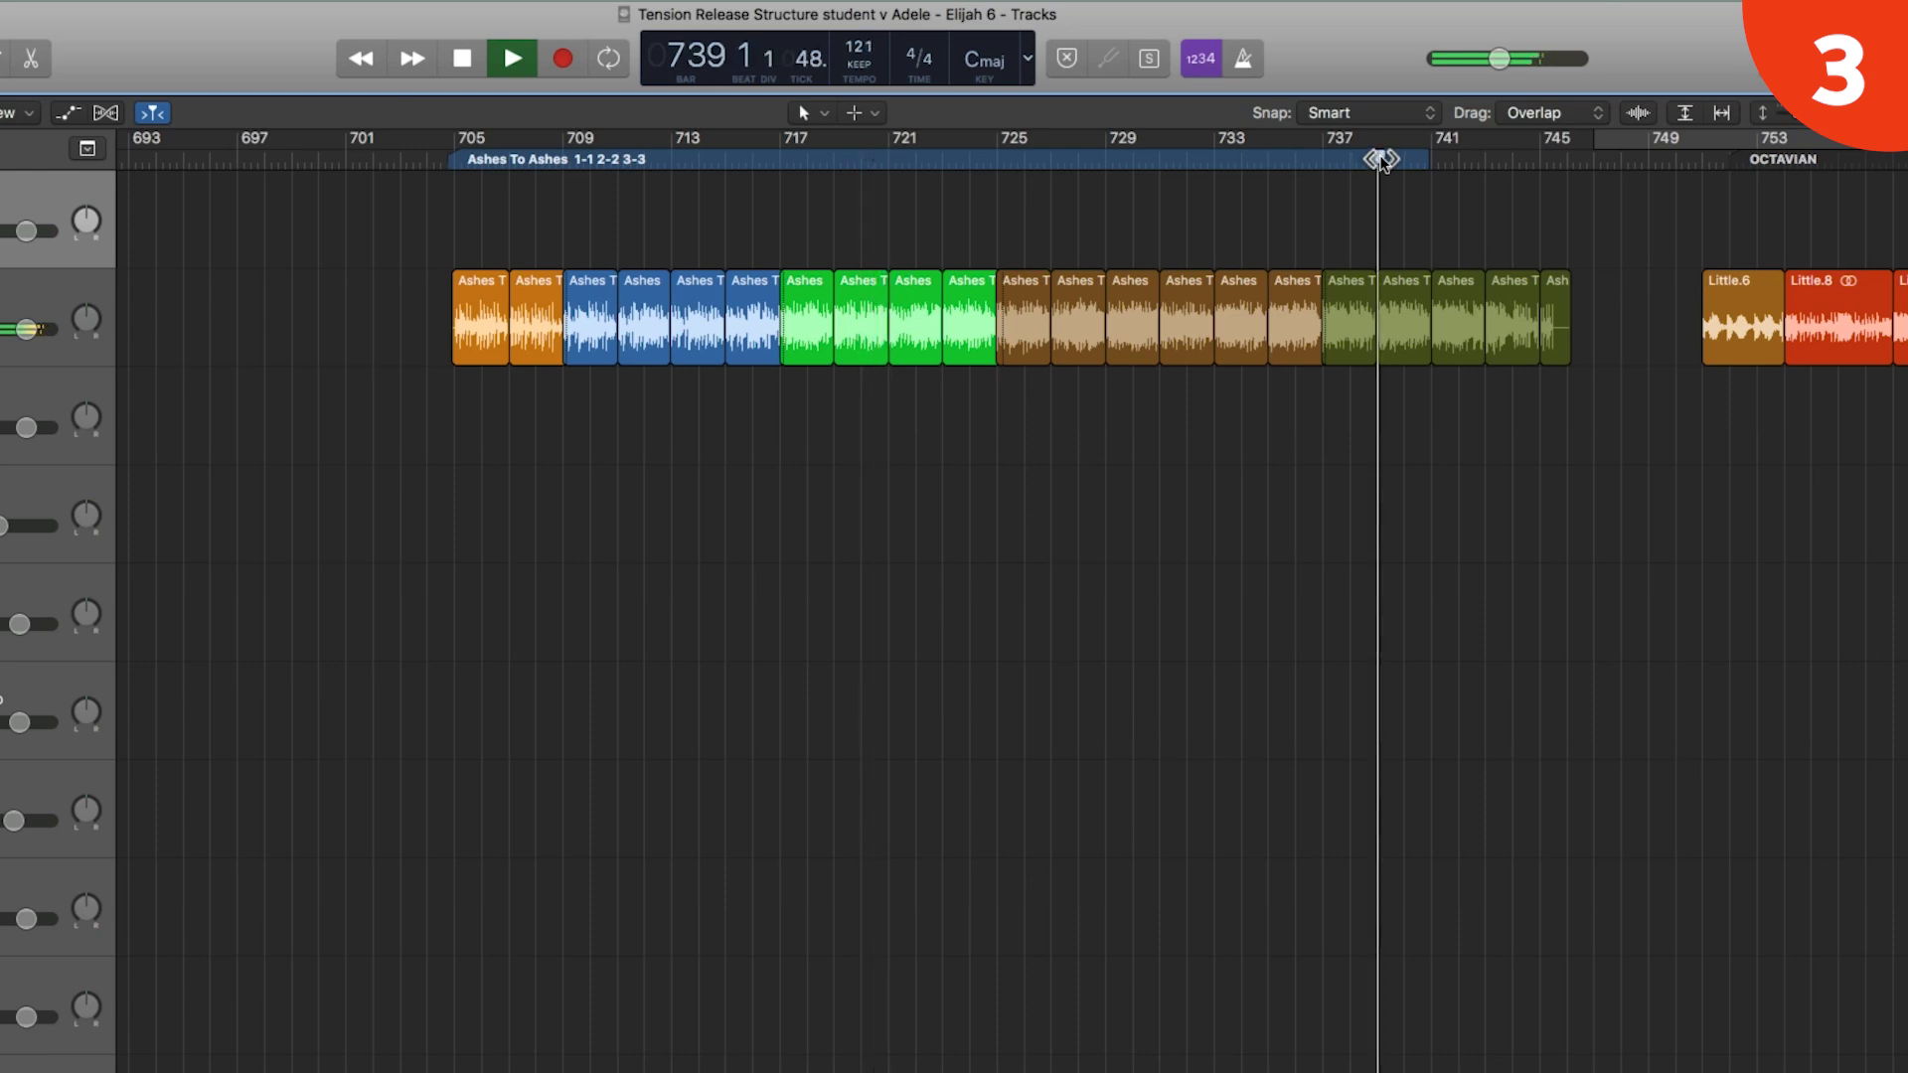
pyautogui.click(673, 162)
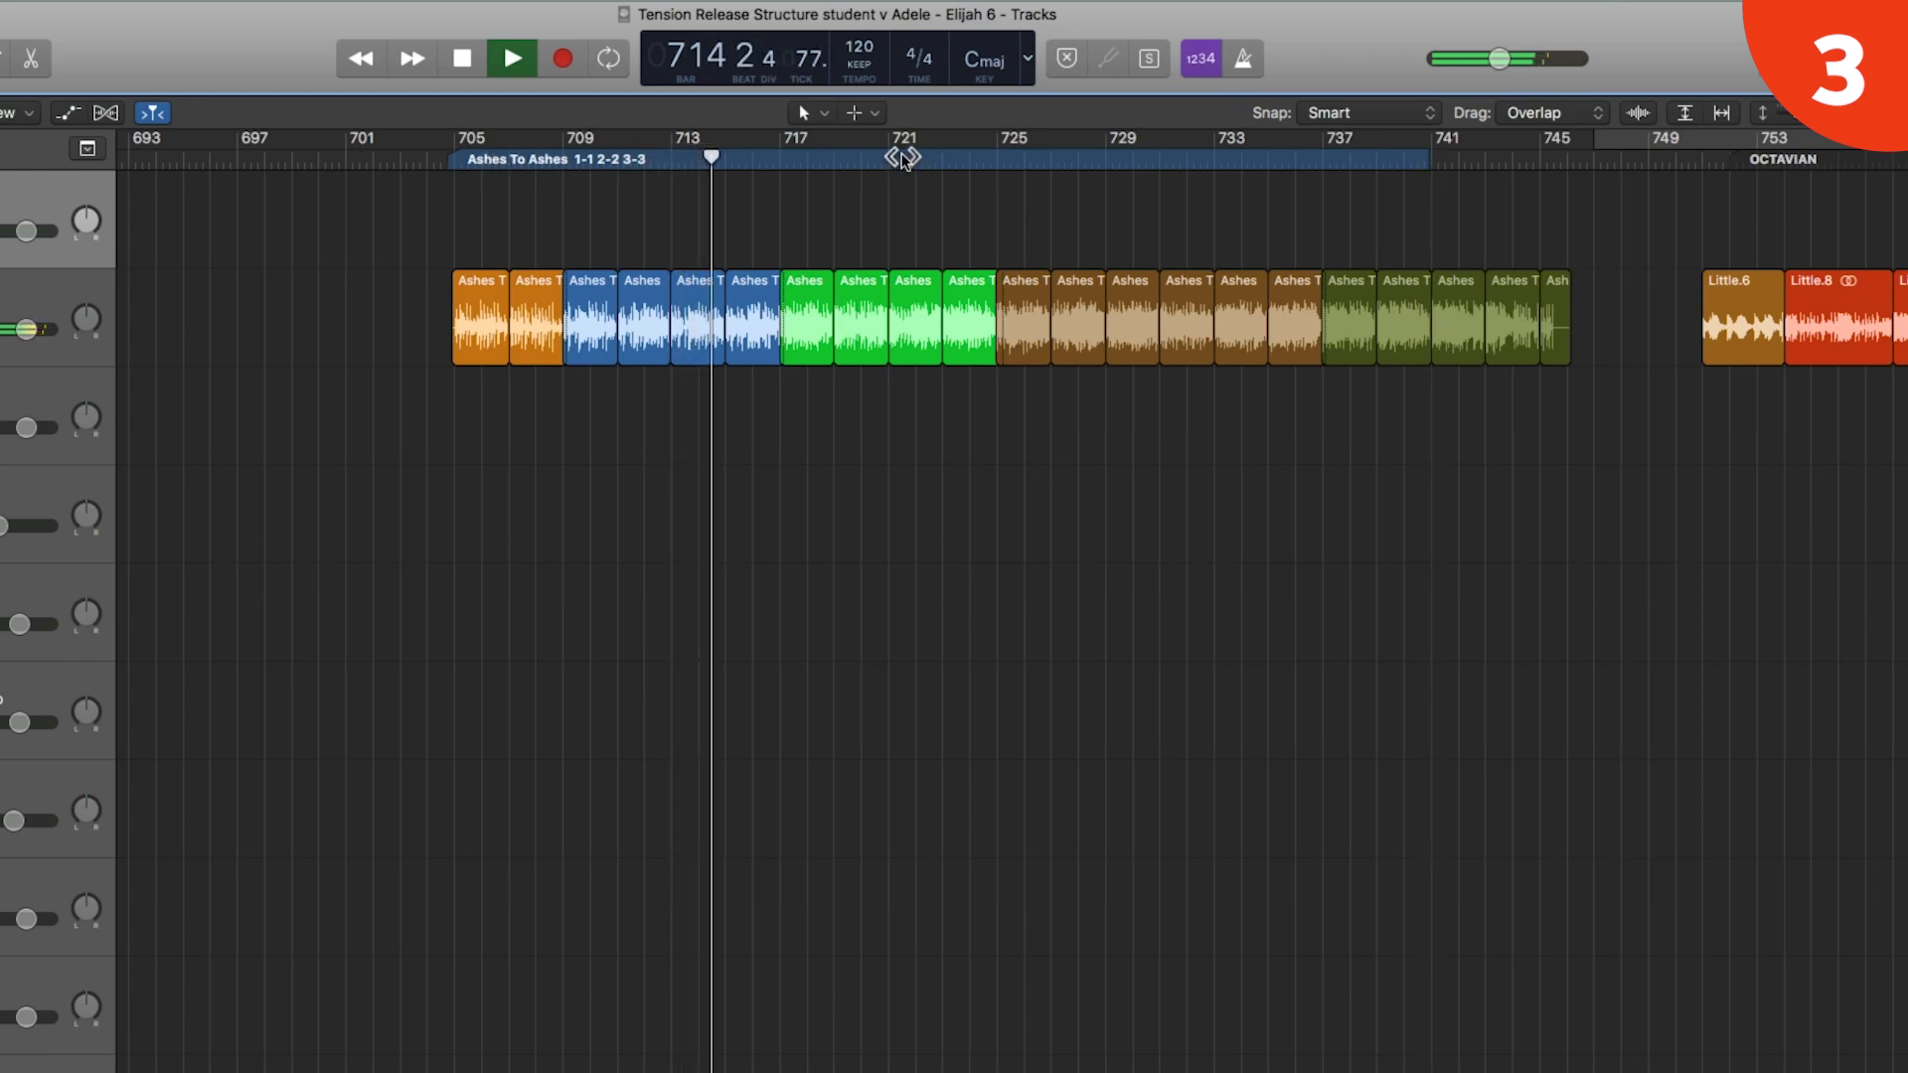
pyautogui.click(950, 164)
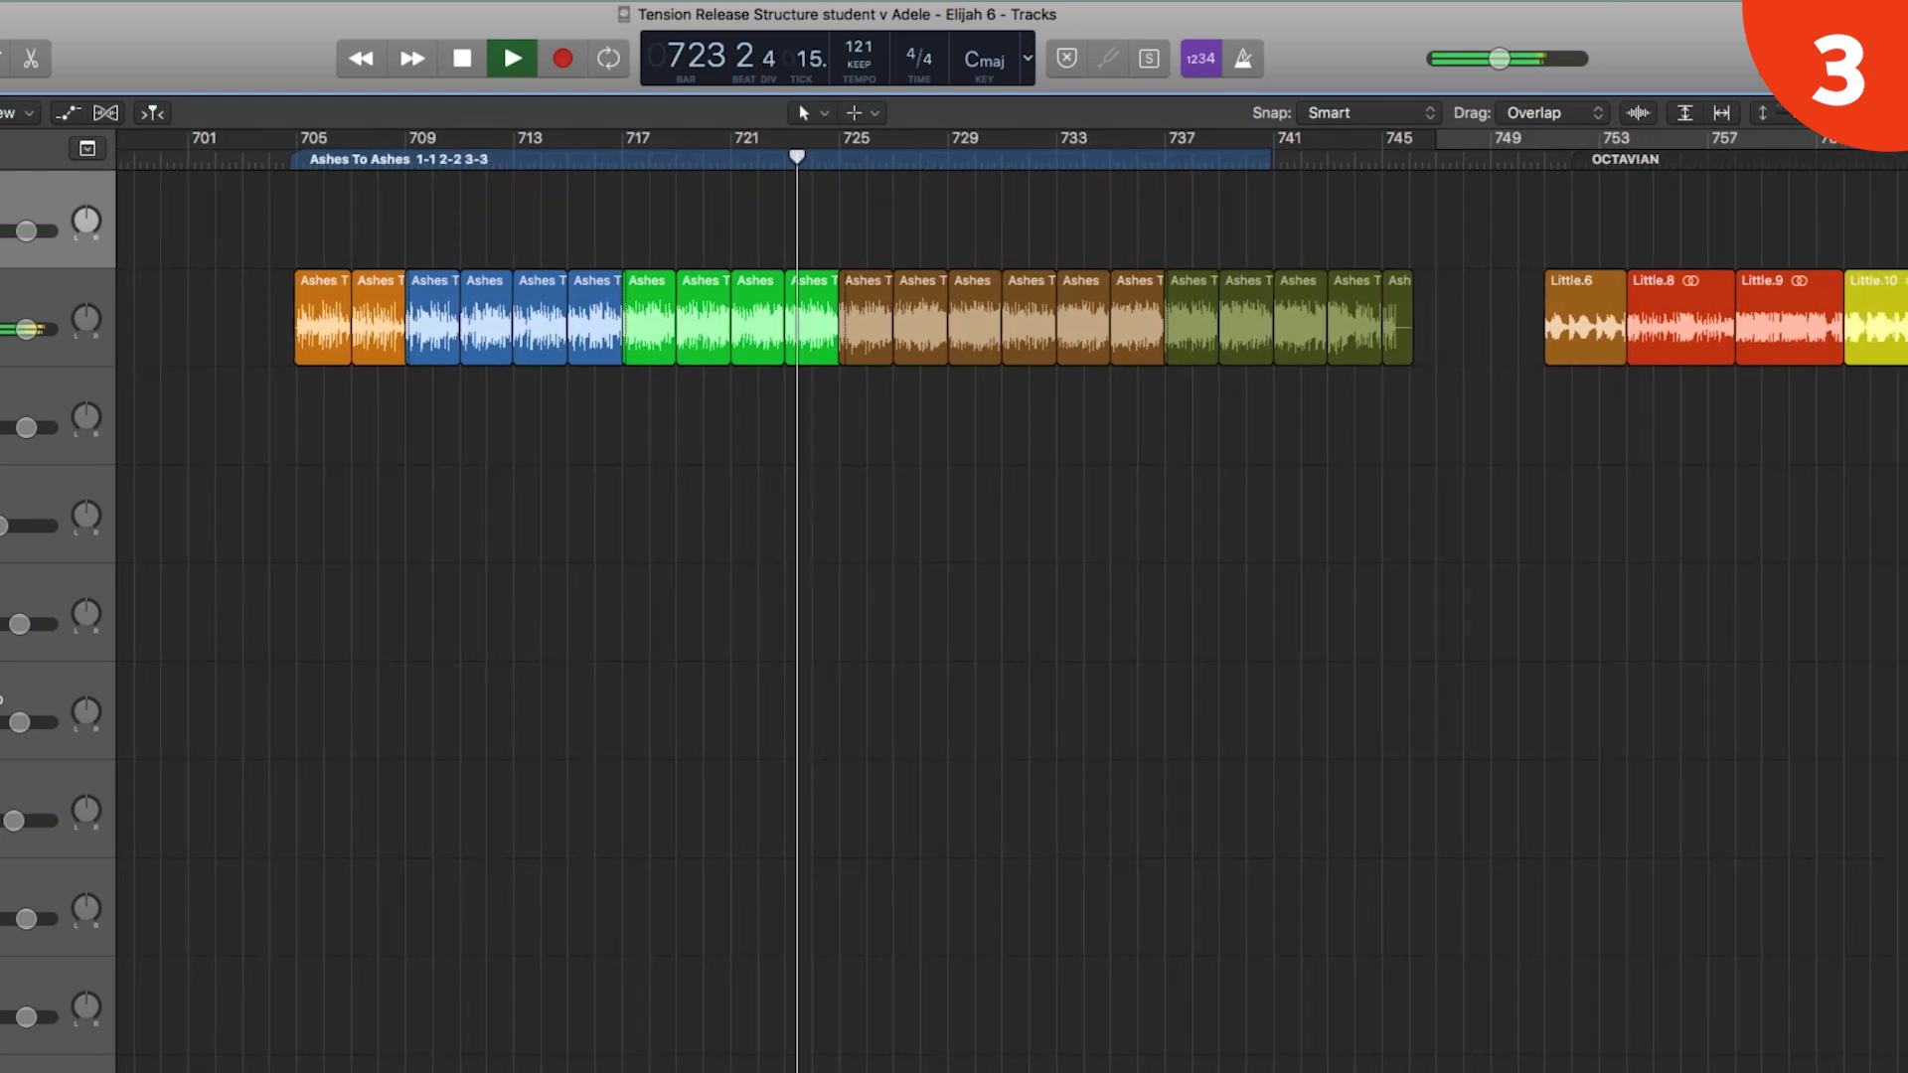
pyautogui.click(995, 161)
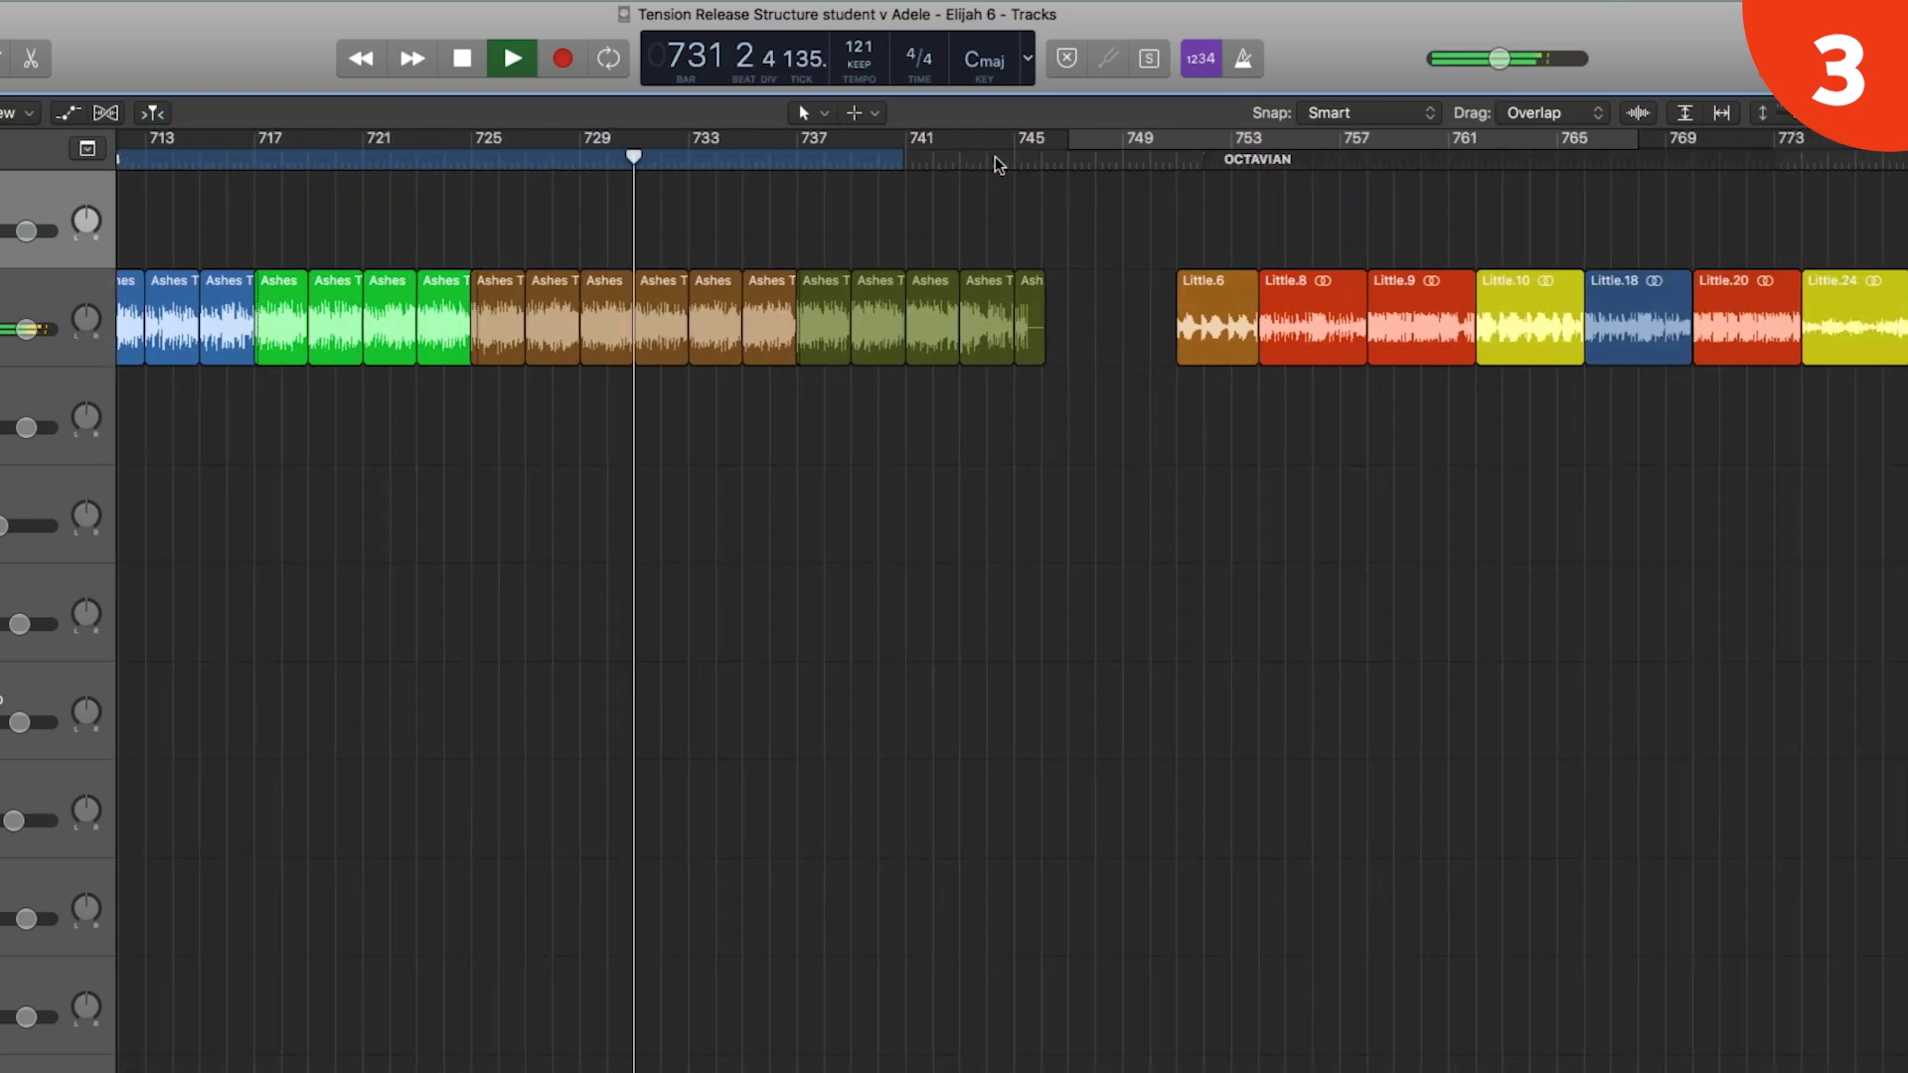
pyautogui.click(767, 161)
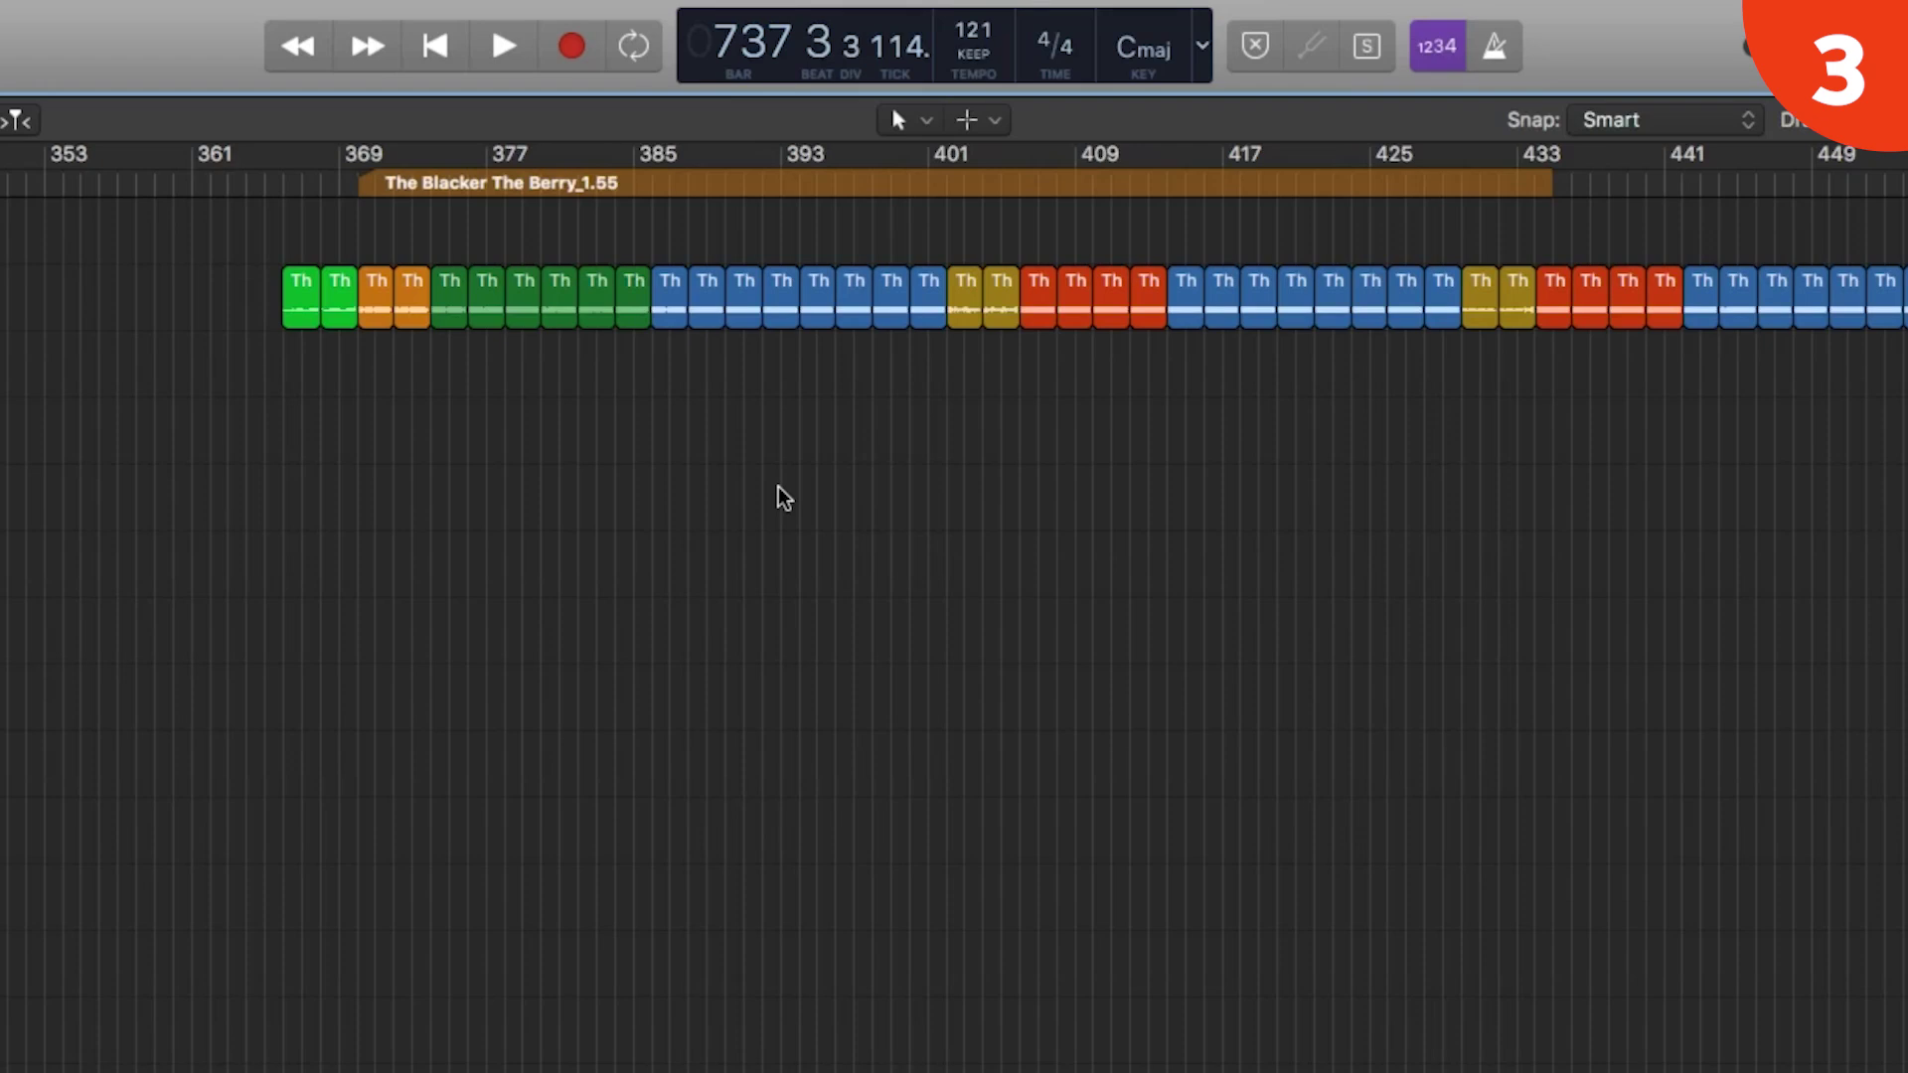
# - Review the section layout of the student arrangement and the Rehab regions in the timeline
pyautogui.hscroll(-15, 784, 497)
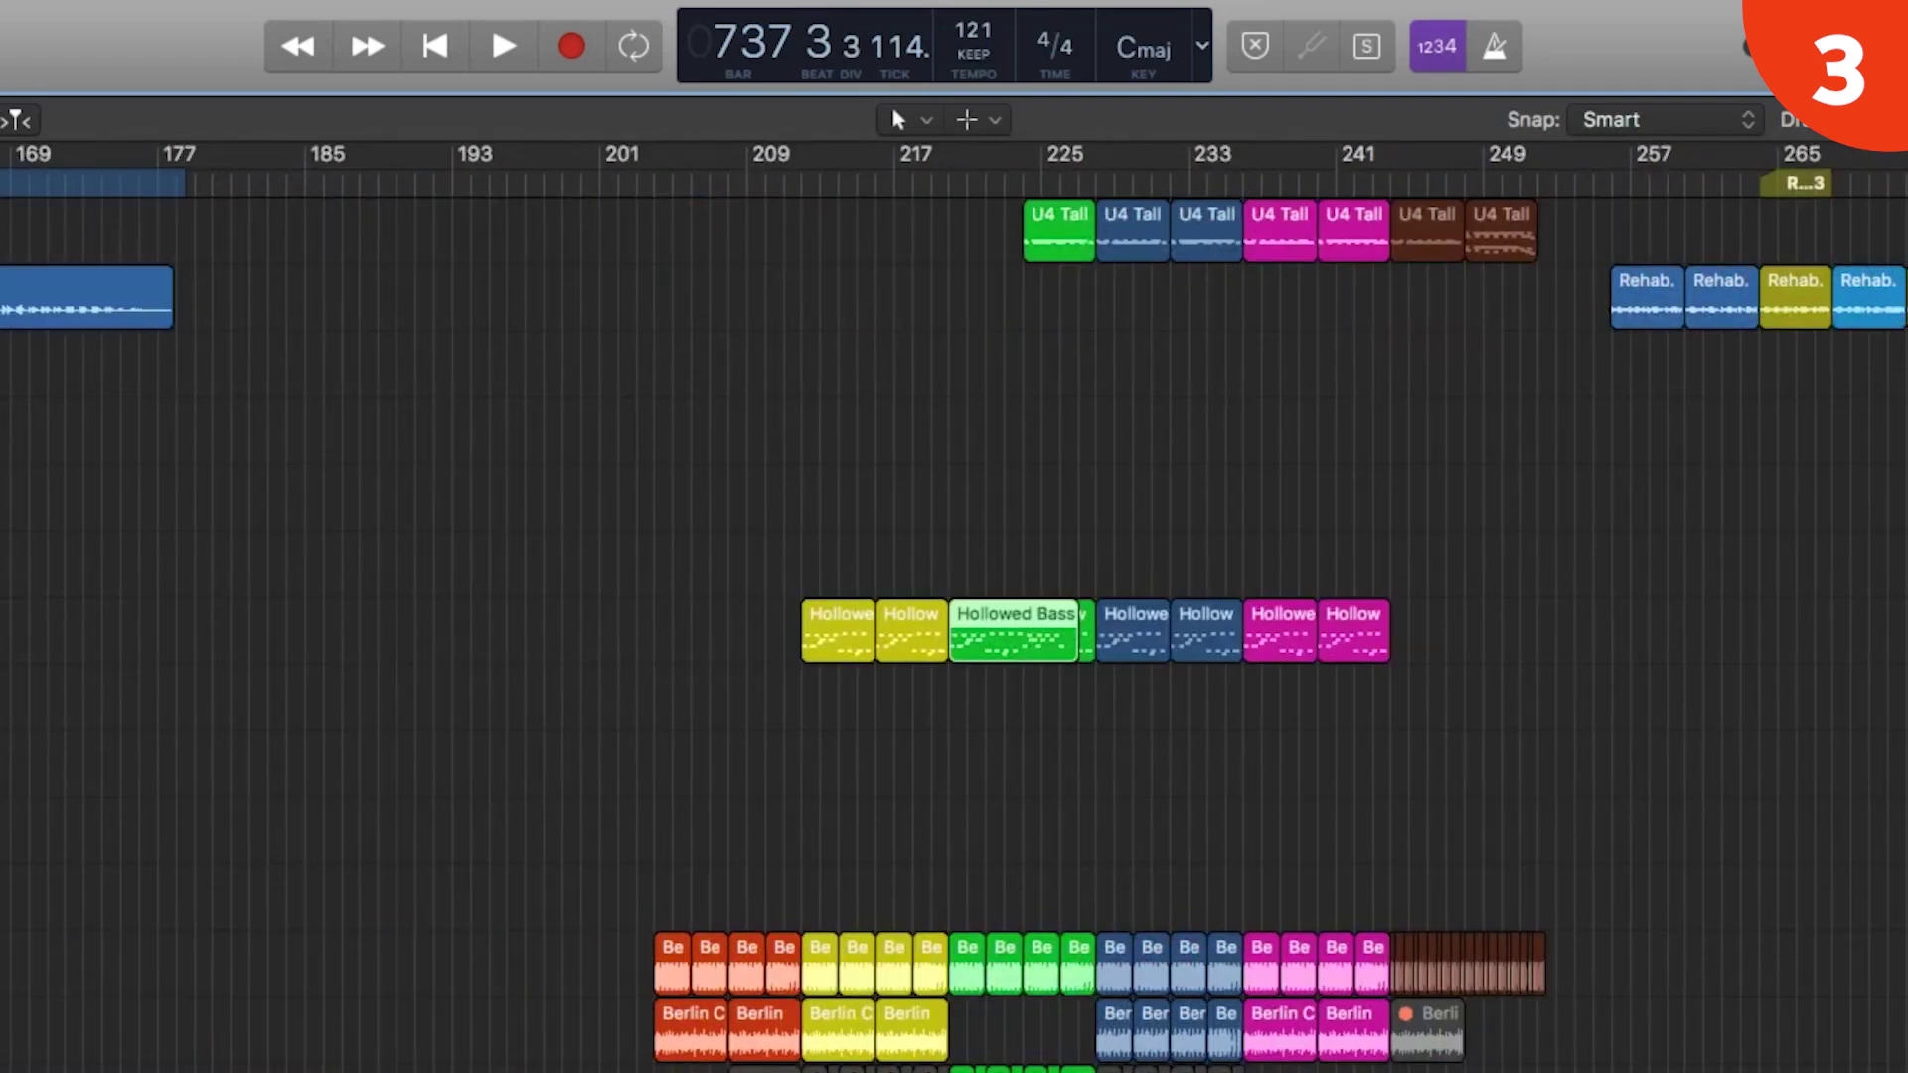
pyautogui.hscroll(15, 1136, 1055)
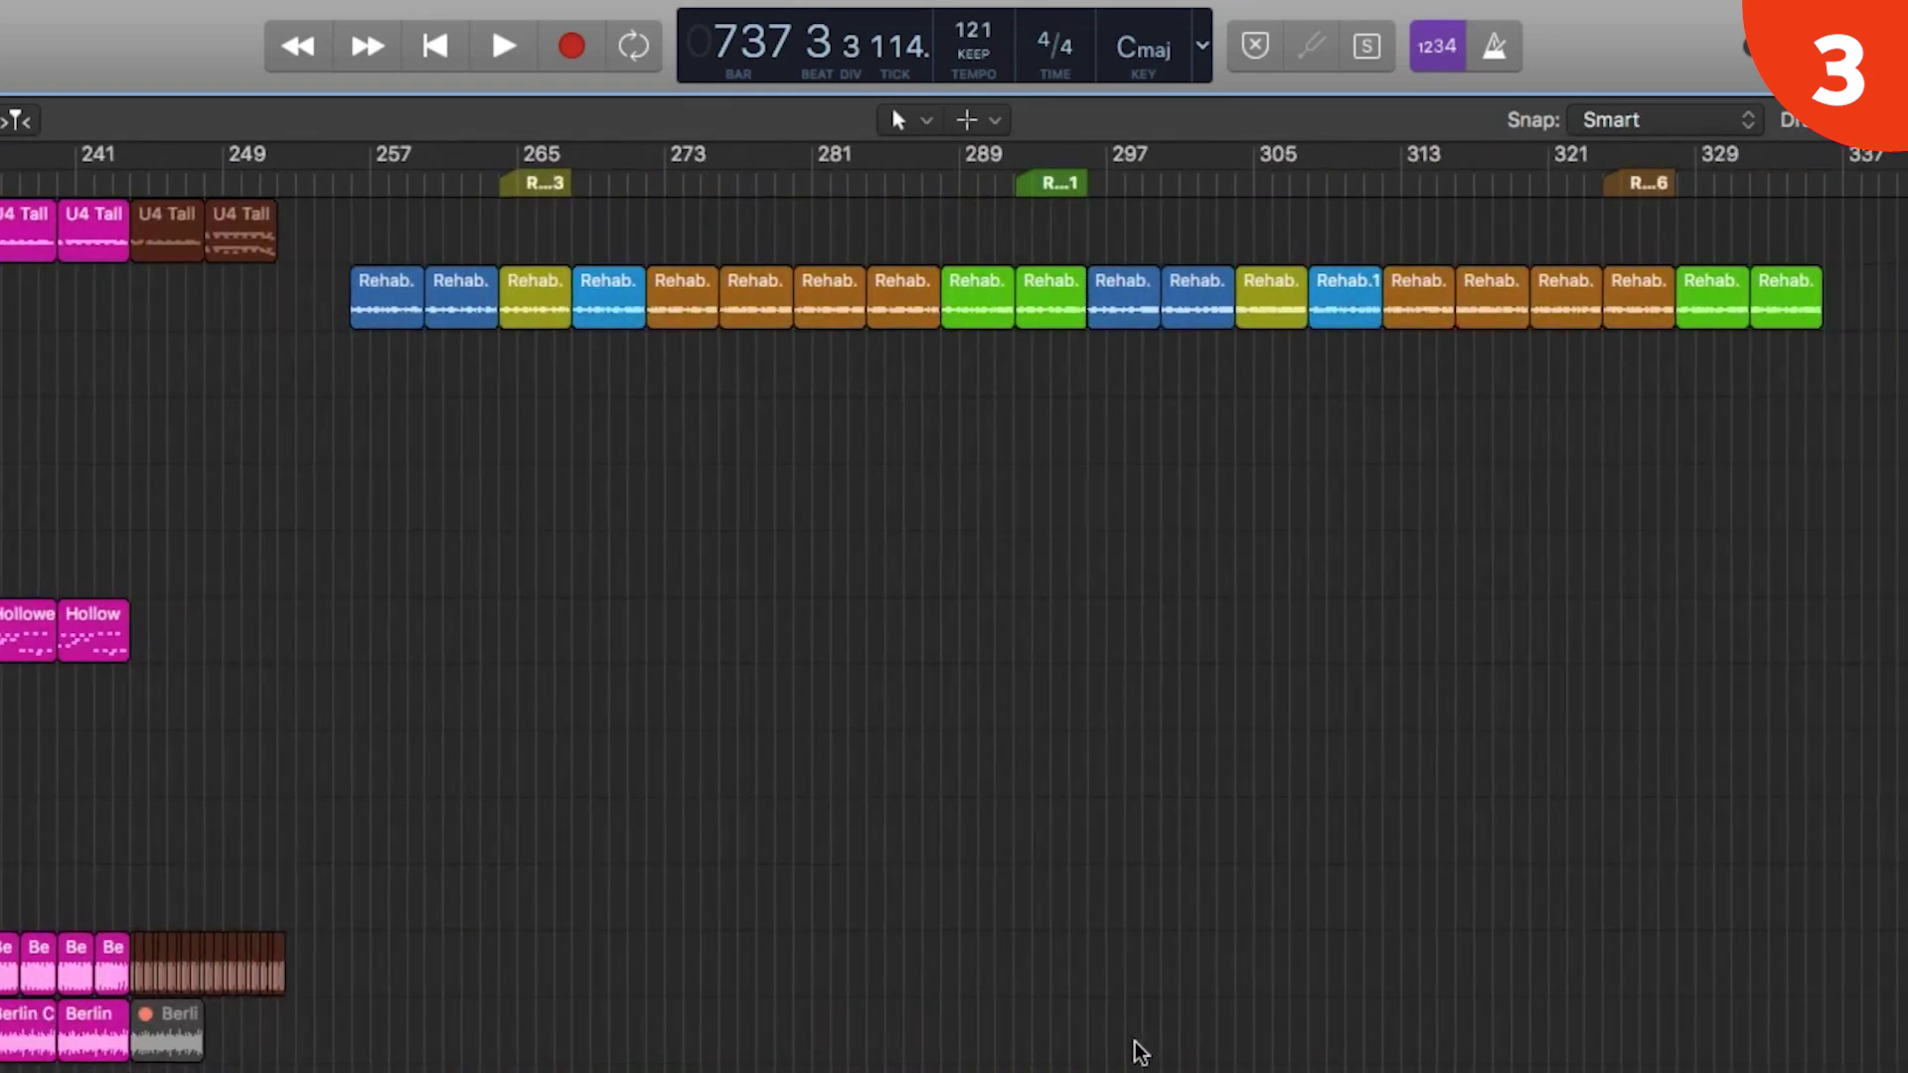
pyautogui.hscroll(-9, 974, 984)
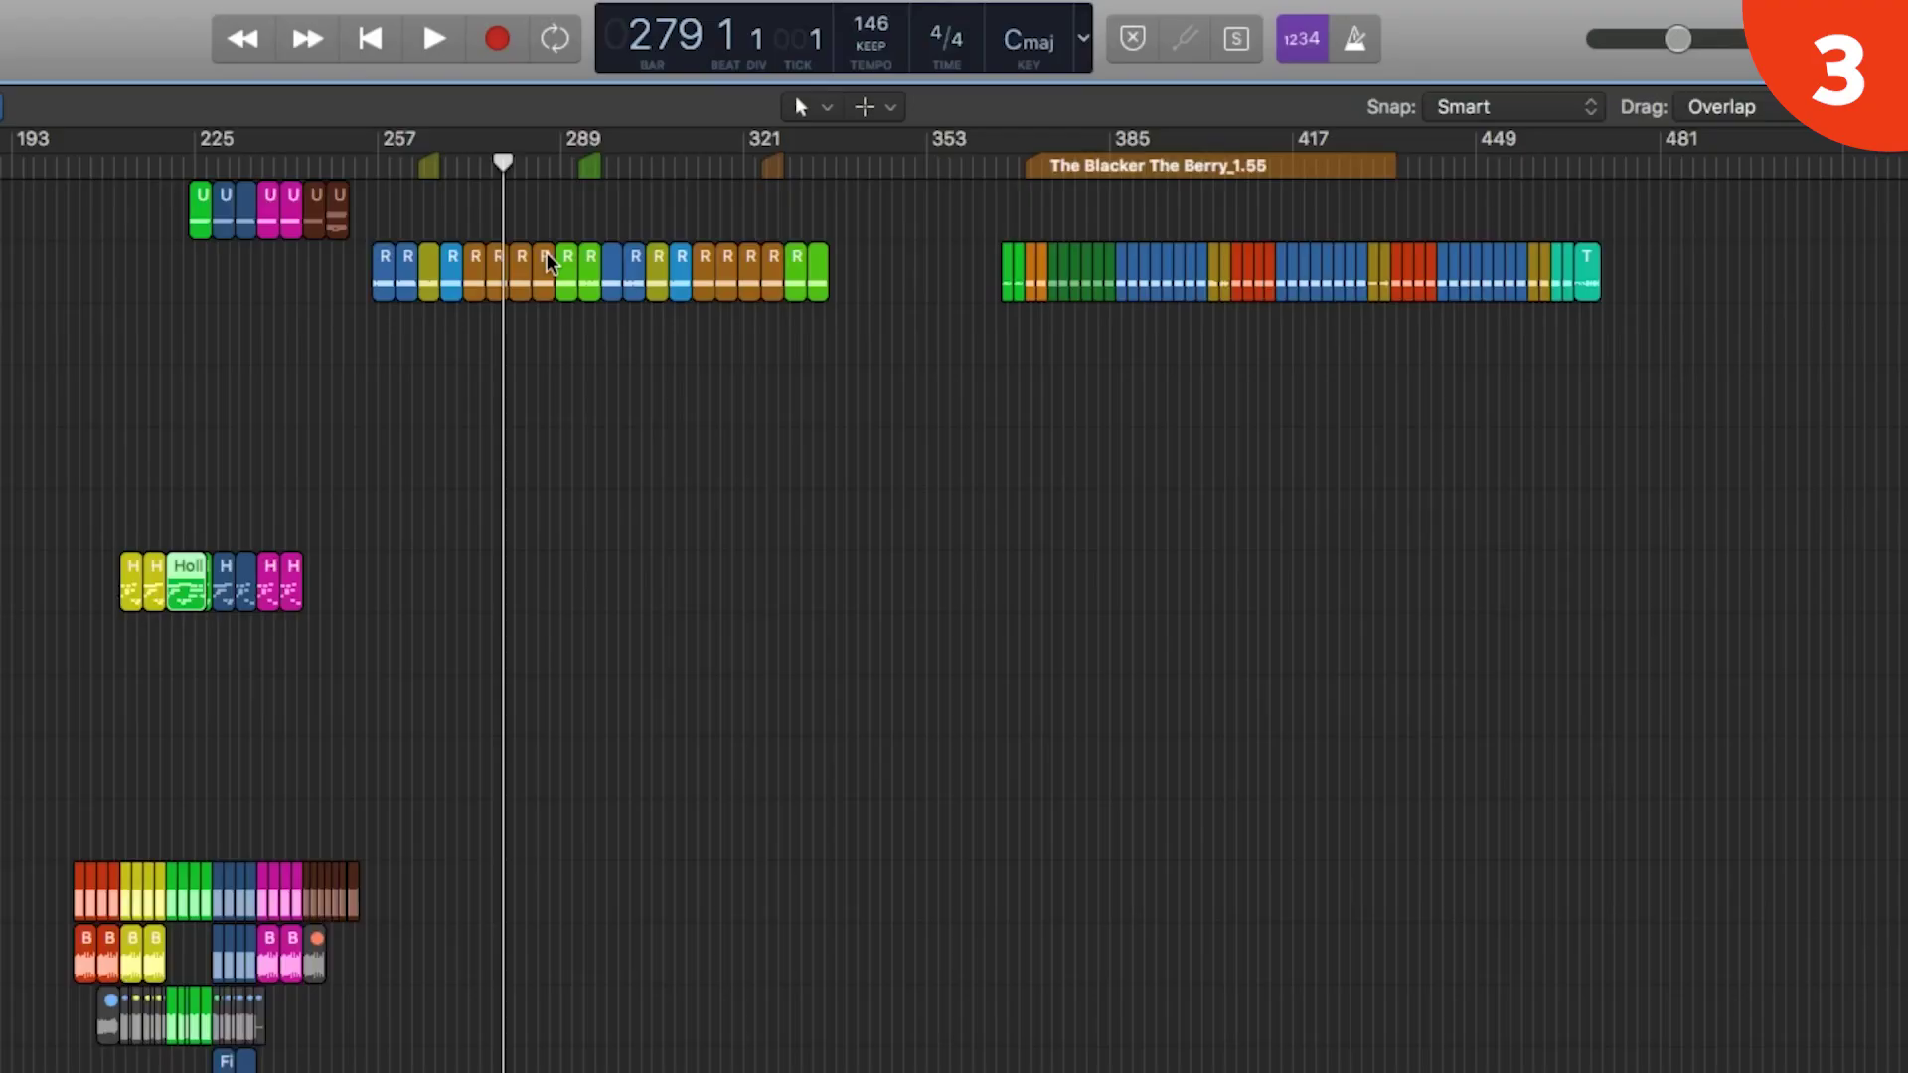
# - Place the playhead at bar 377 in The Blacker The Berry and bring its colour-coded sections into closer view
pyautogui.click(1064, 164)
pyautogui.press('super+Right')
pyautogui.press('super+Right')
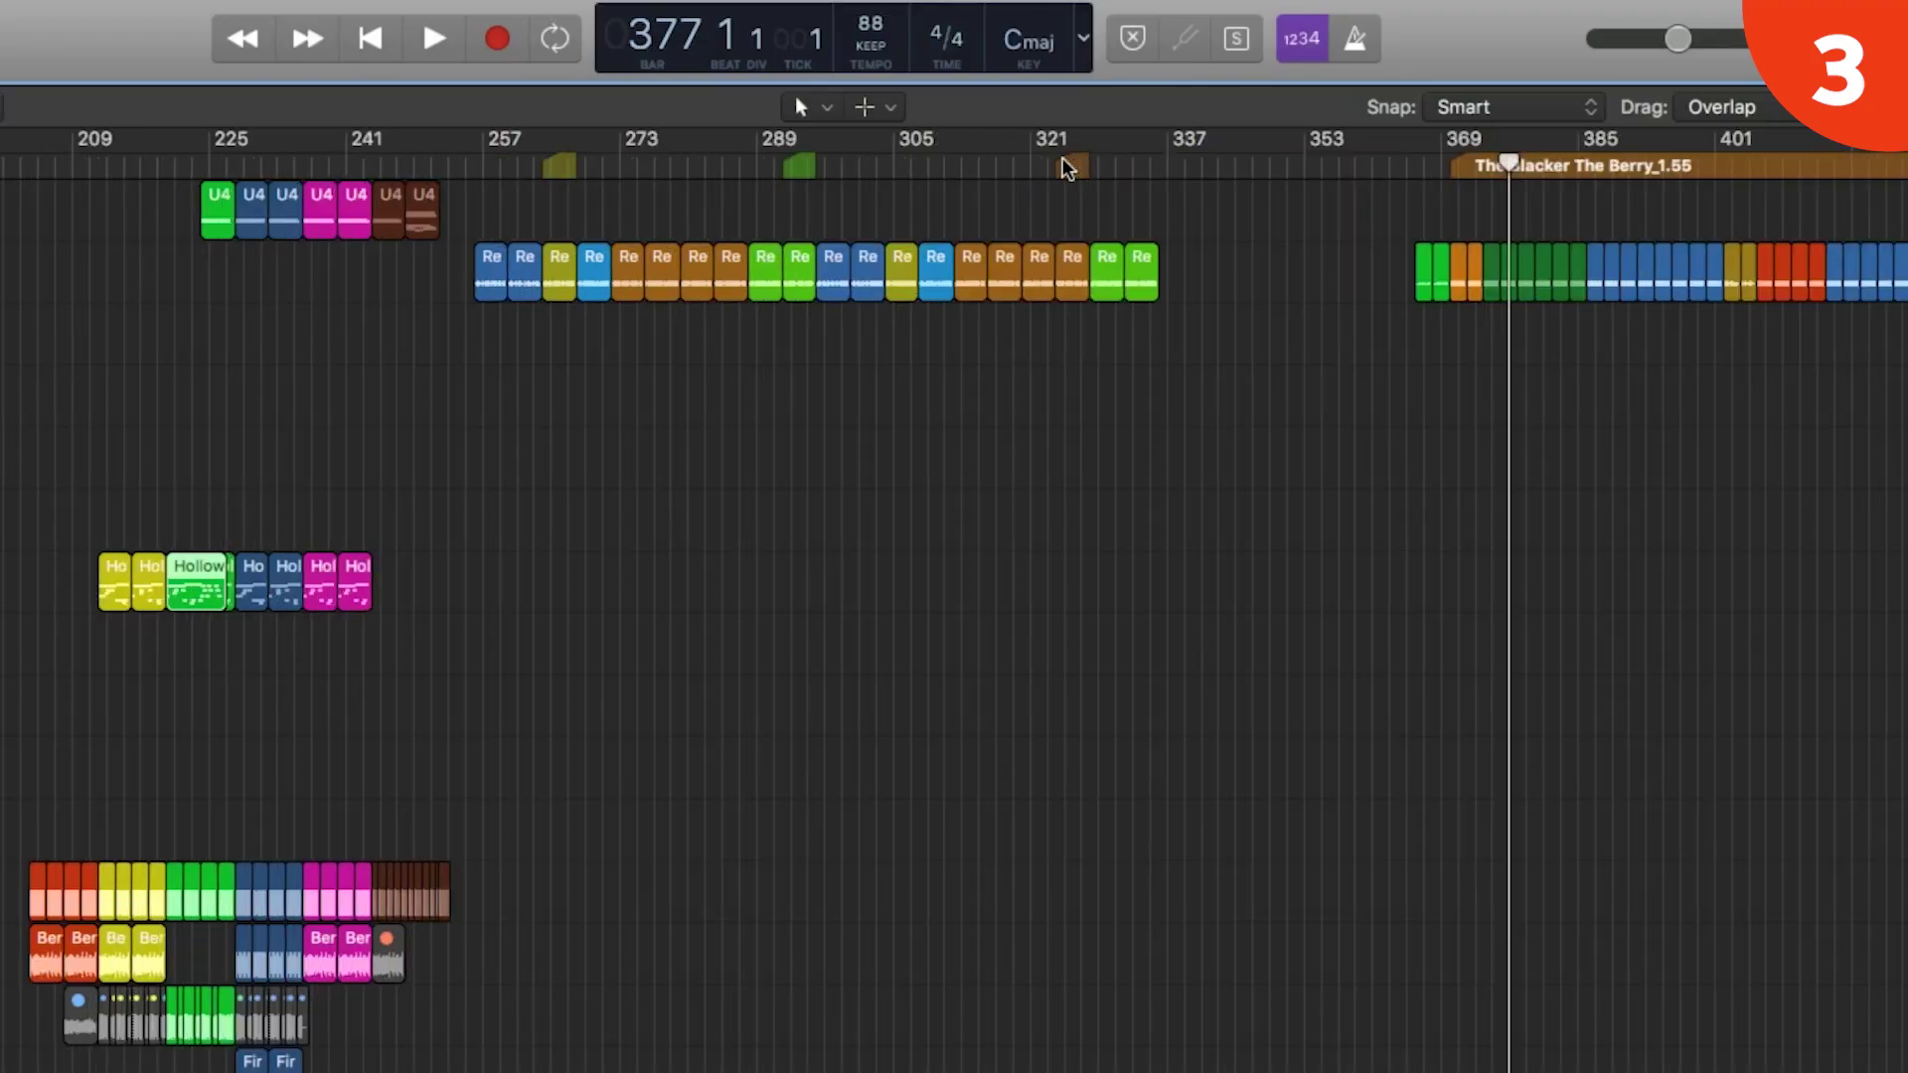
pyautogui.hscroll(15, 1074, 236)
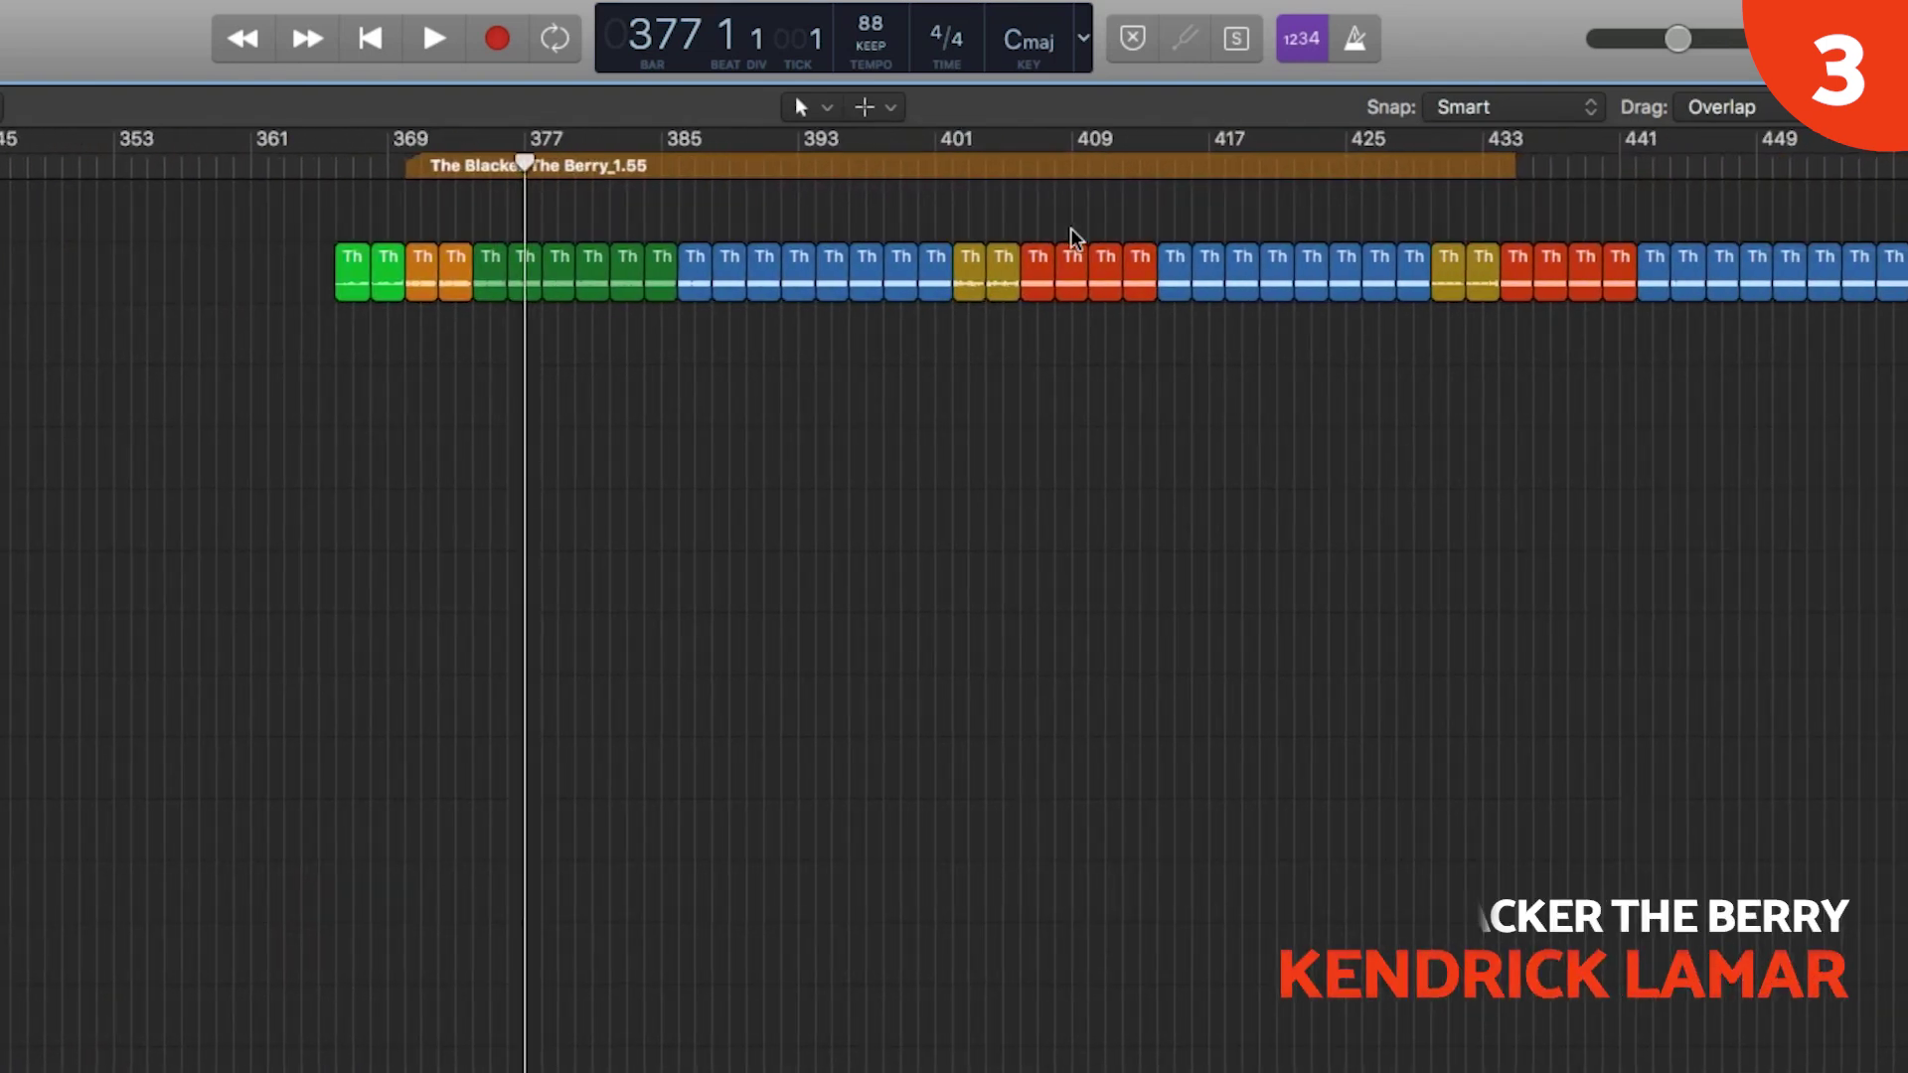
# - Audition the opening of The Blacker The Berry from bar 366, jumping through its light green, orange and dark green sections, then replaying the start
pyautogui.hscroll(5, 1093, 490)
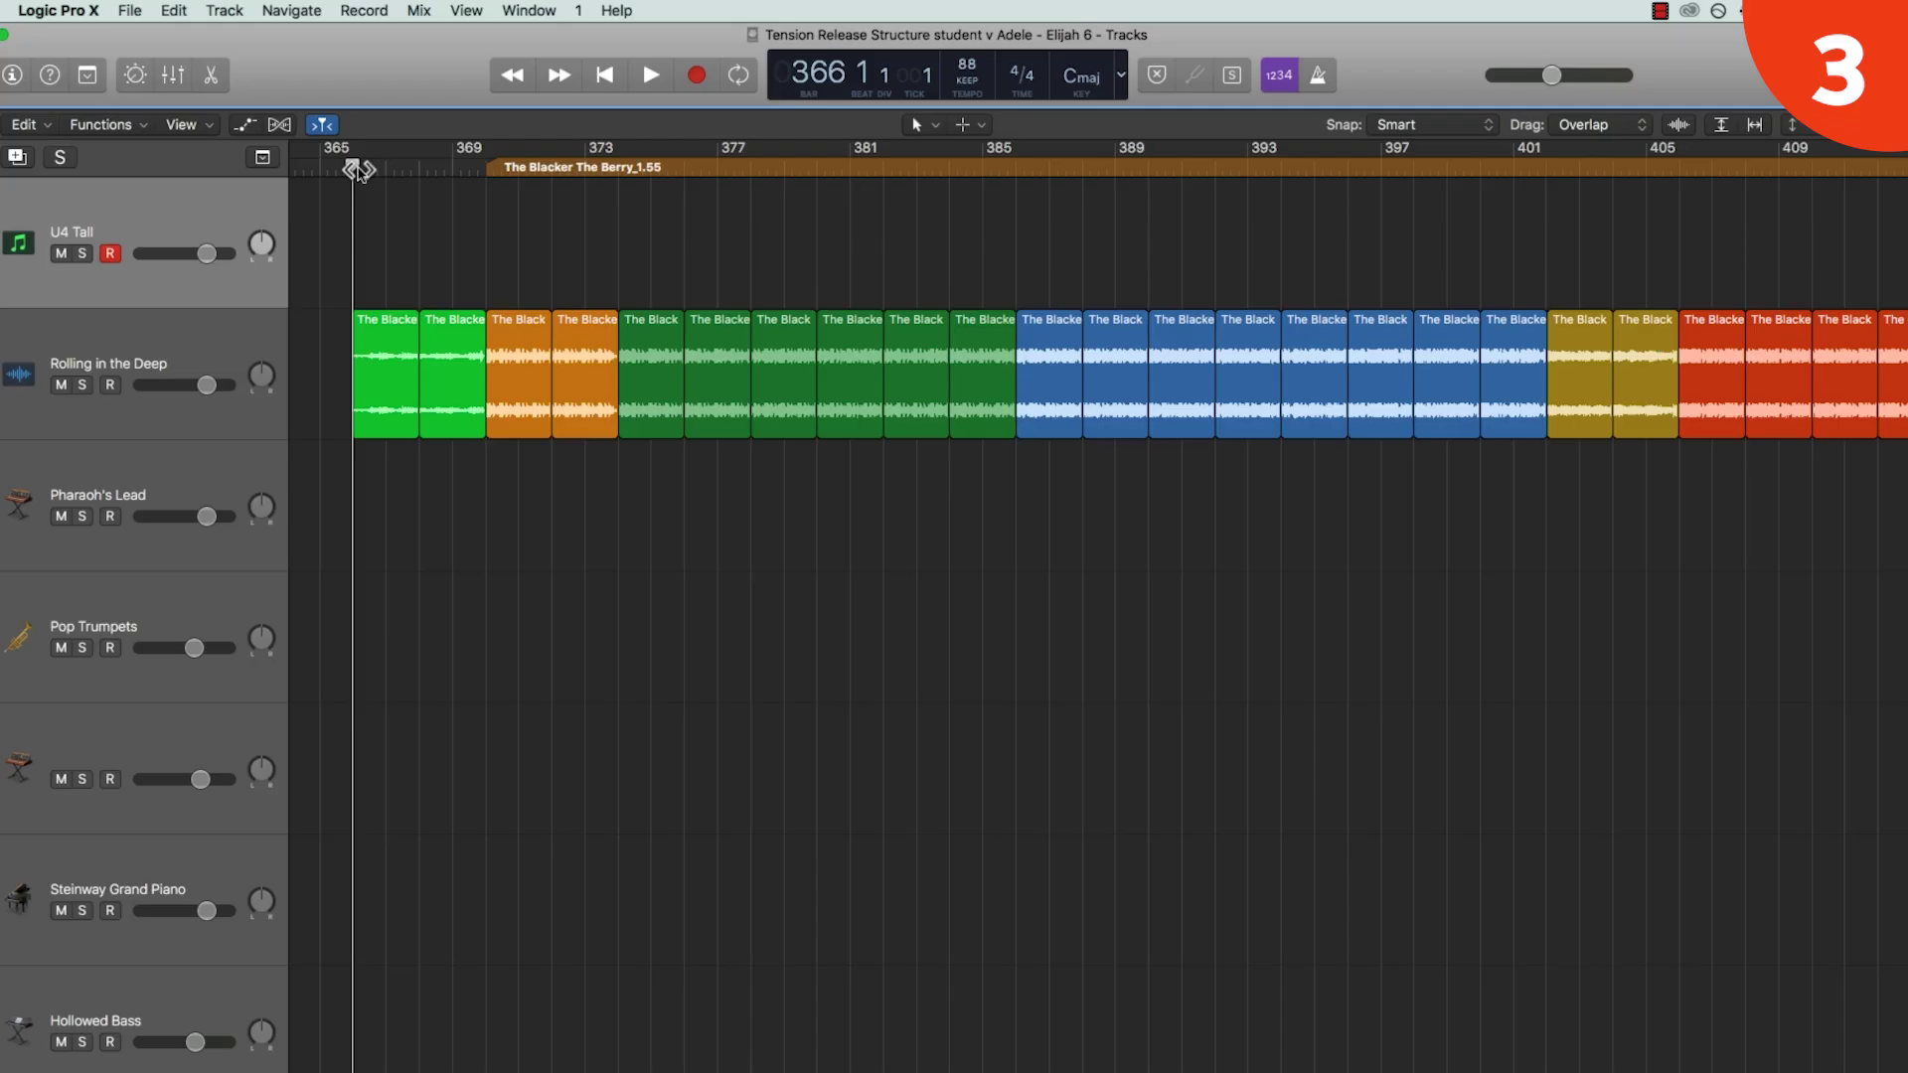
pyautogui.press('space')
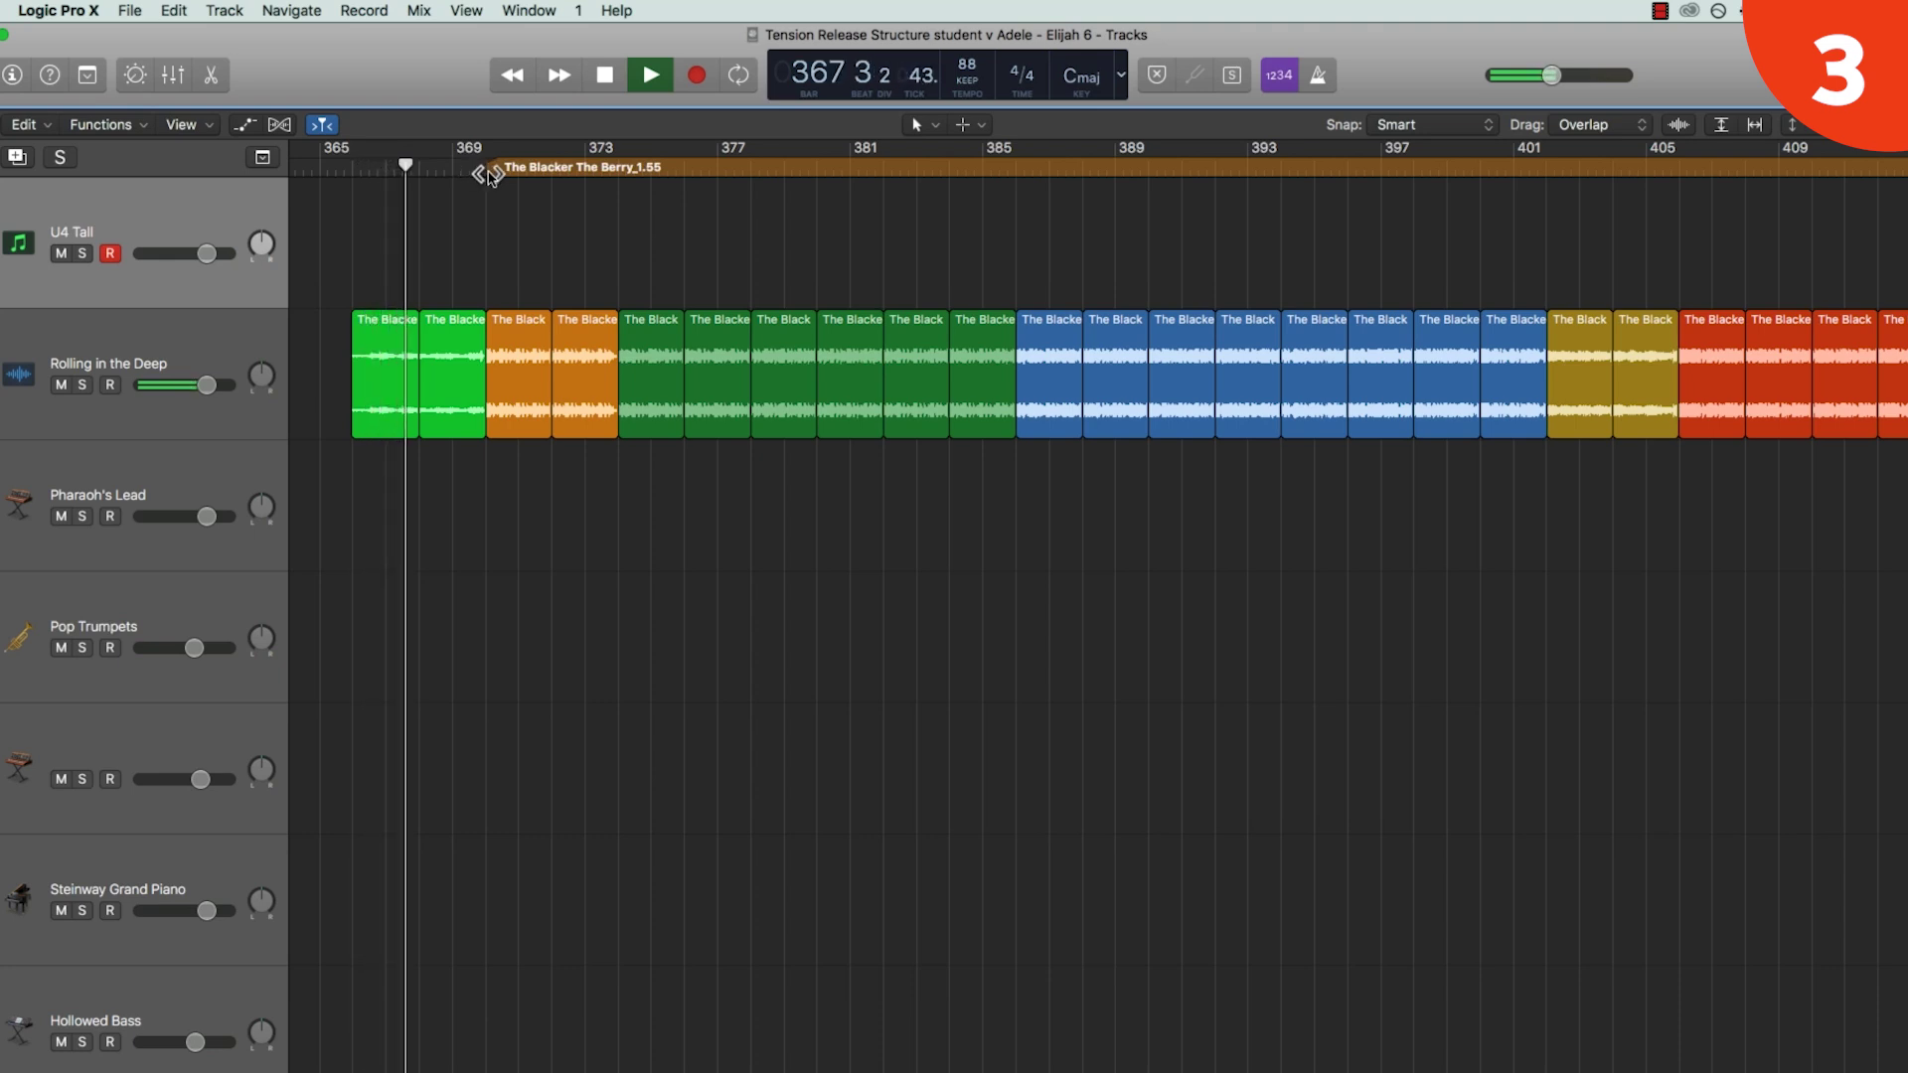
pyautogui.click(494, 172)
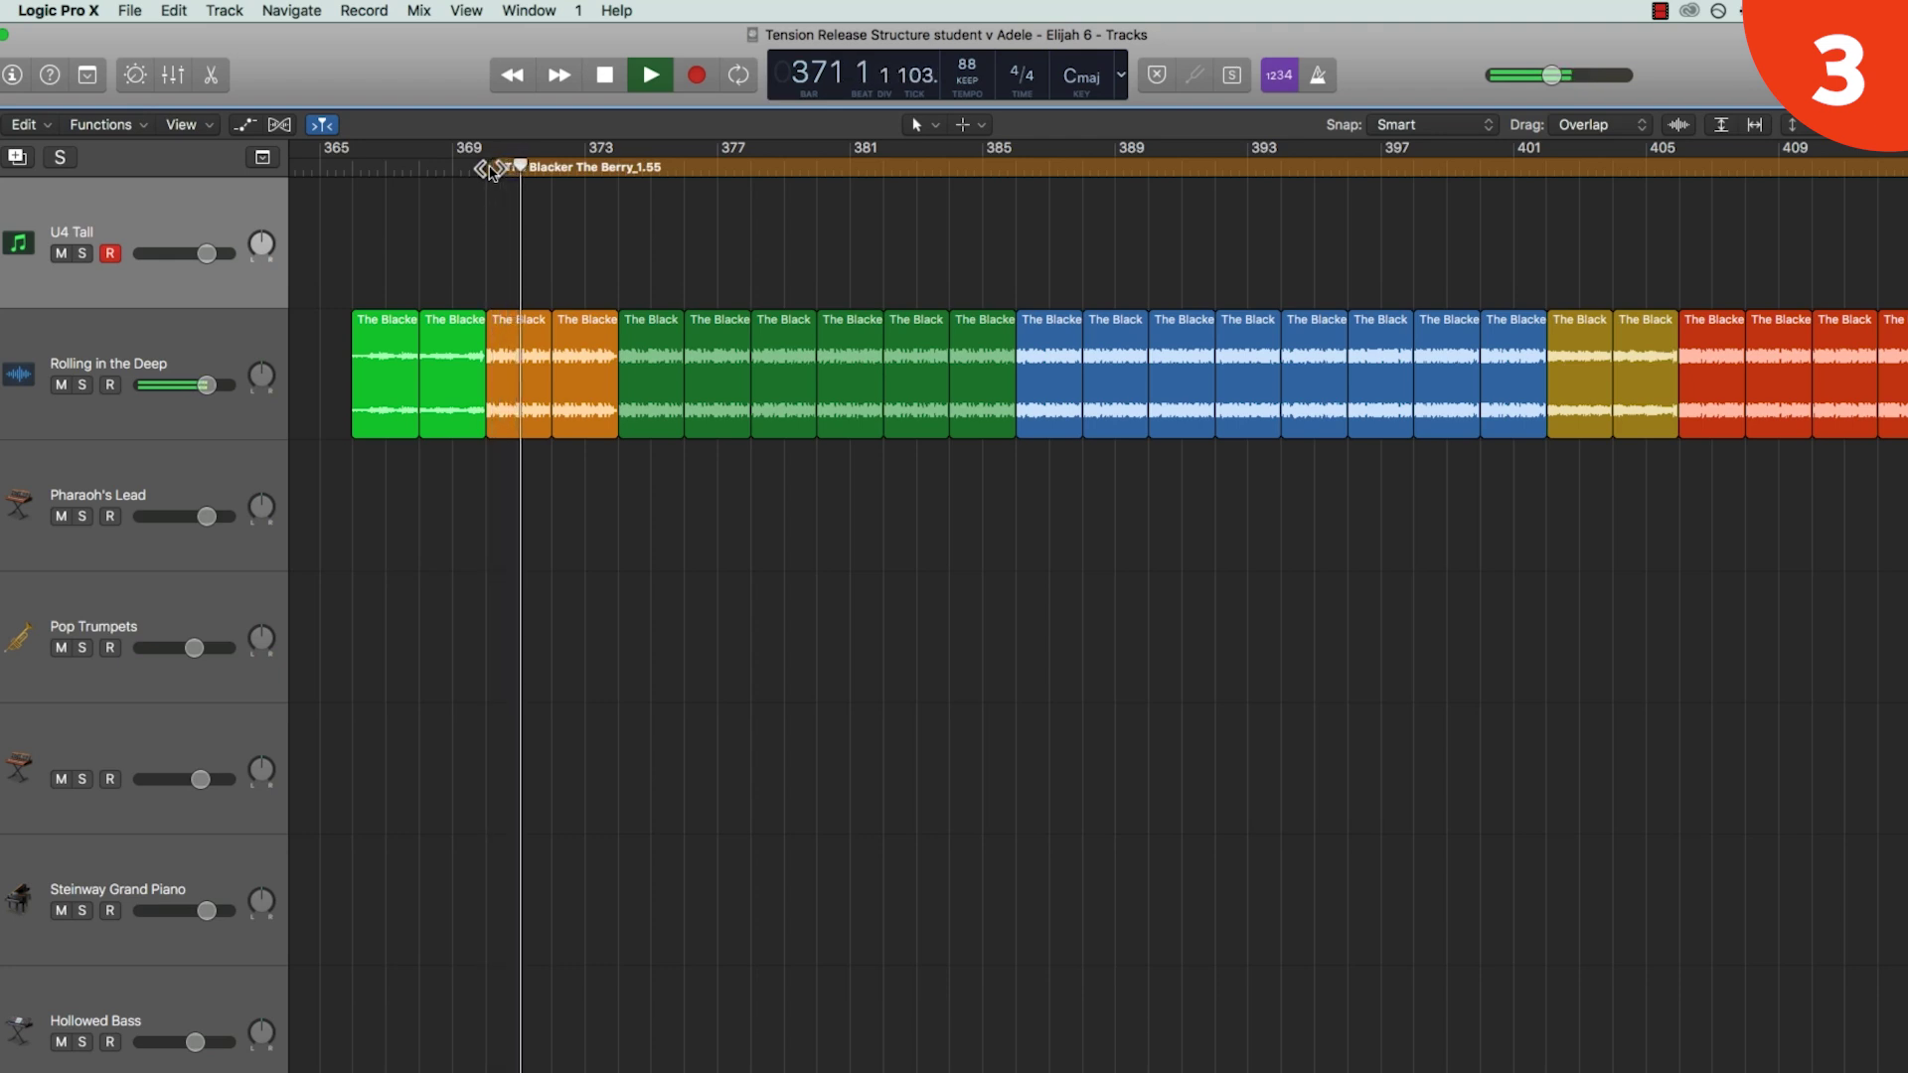
pyautogui.press('space')
pyautogui.click(621, 169)
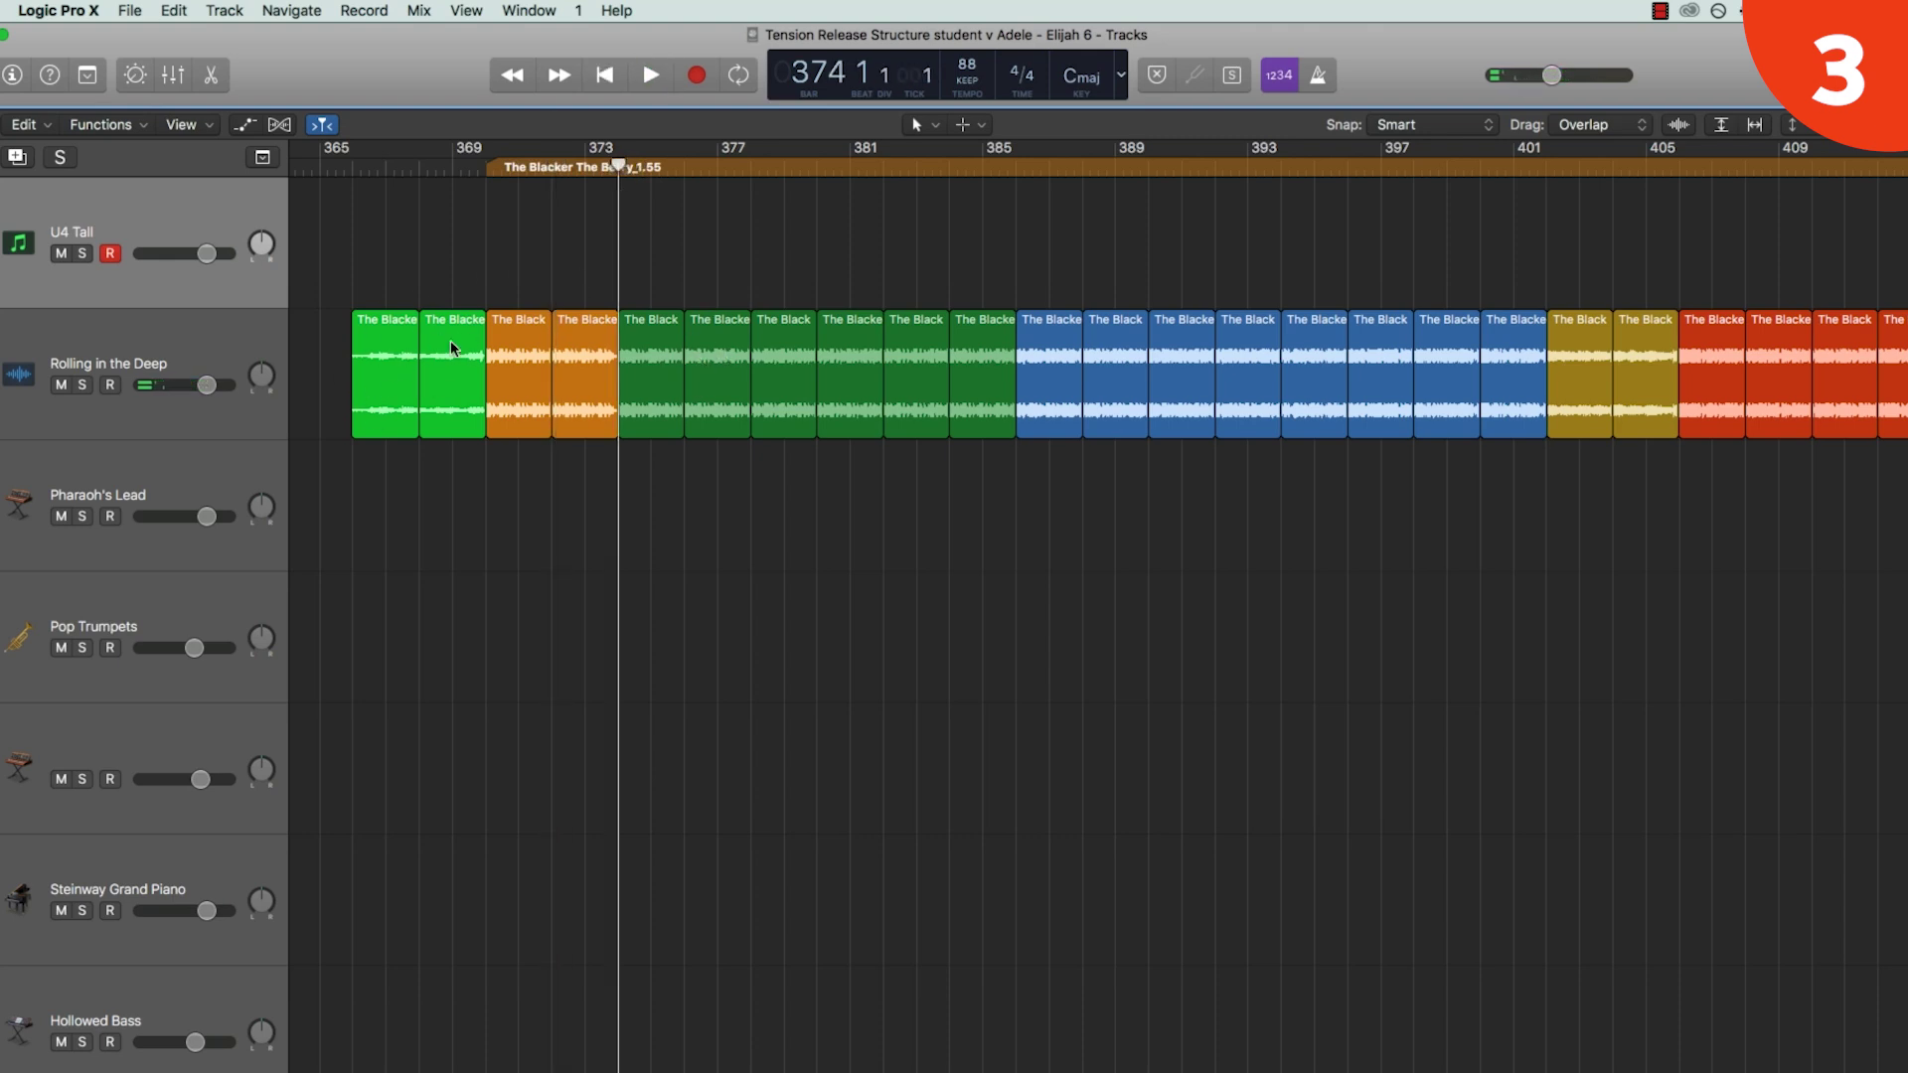
pyautogui.press('space')
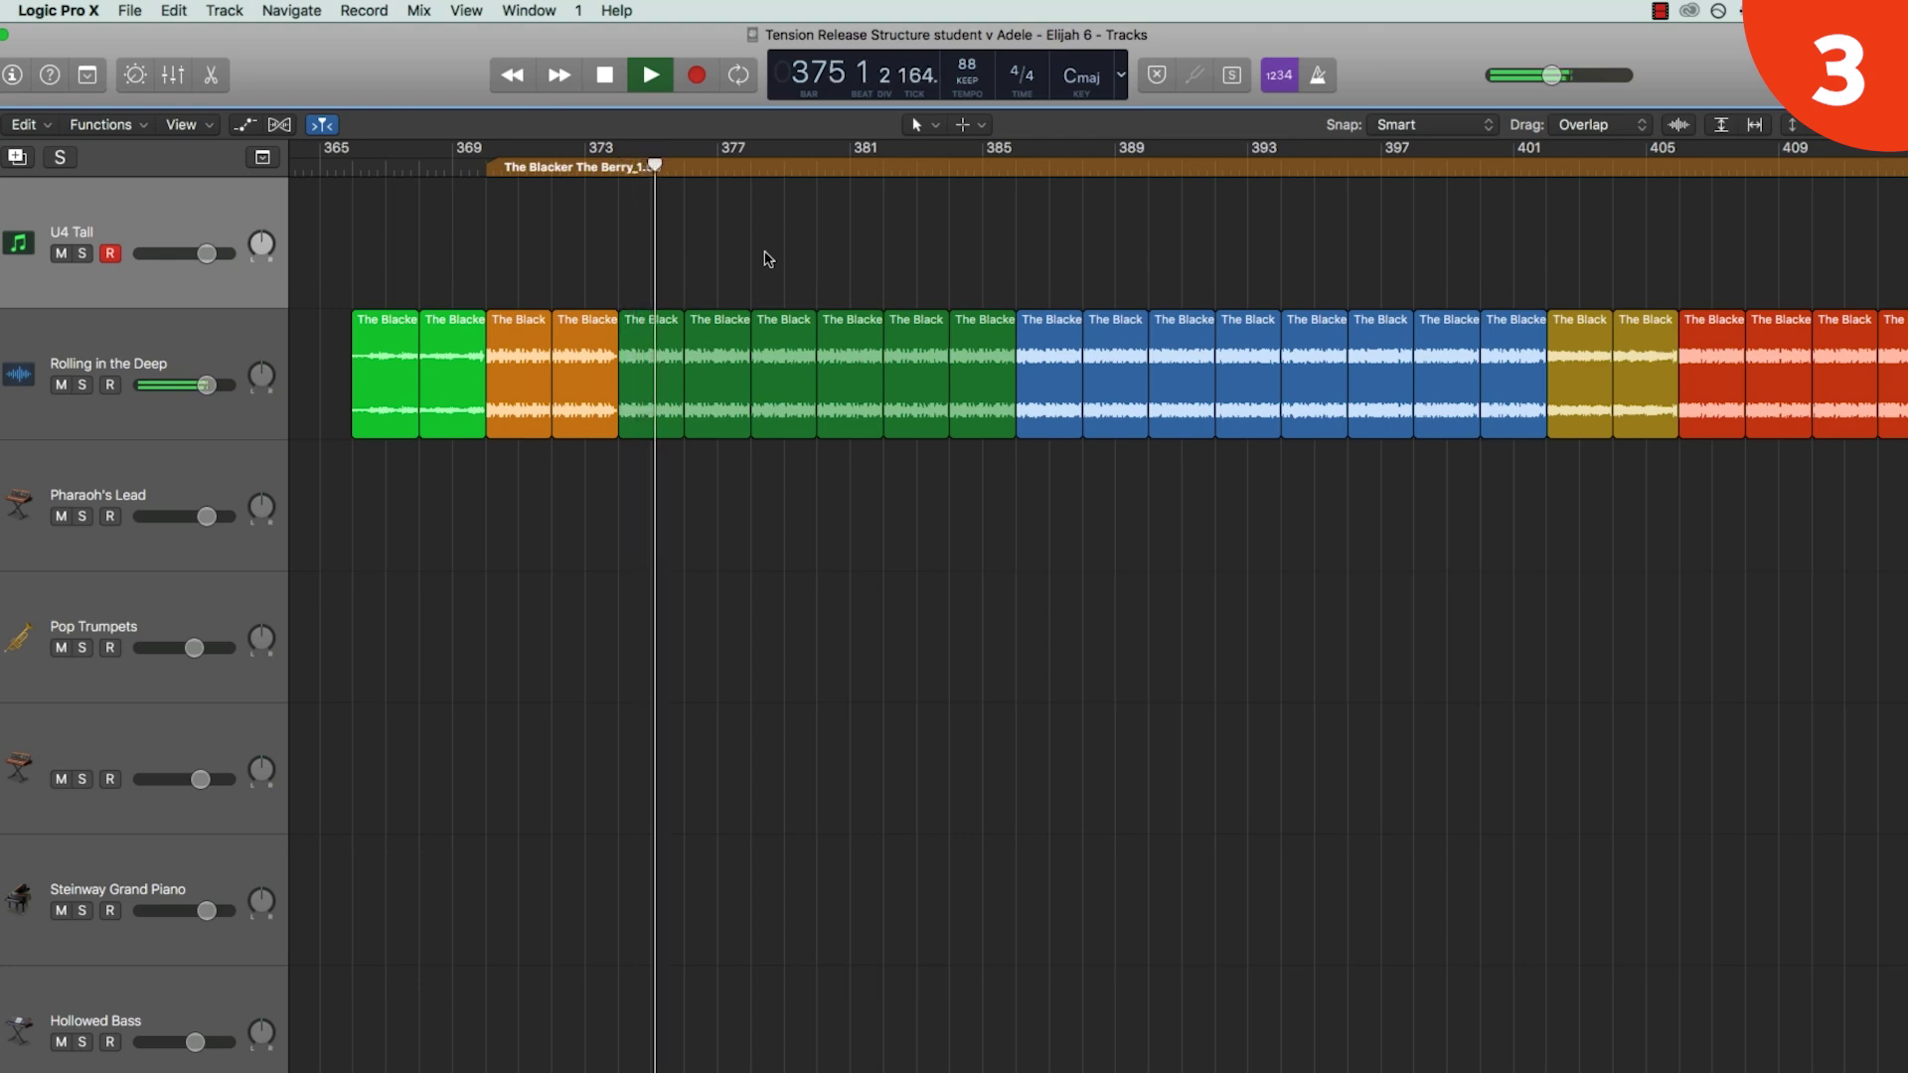
pyautogui.doubleClick(373, 164)
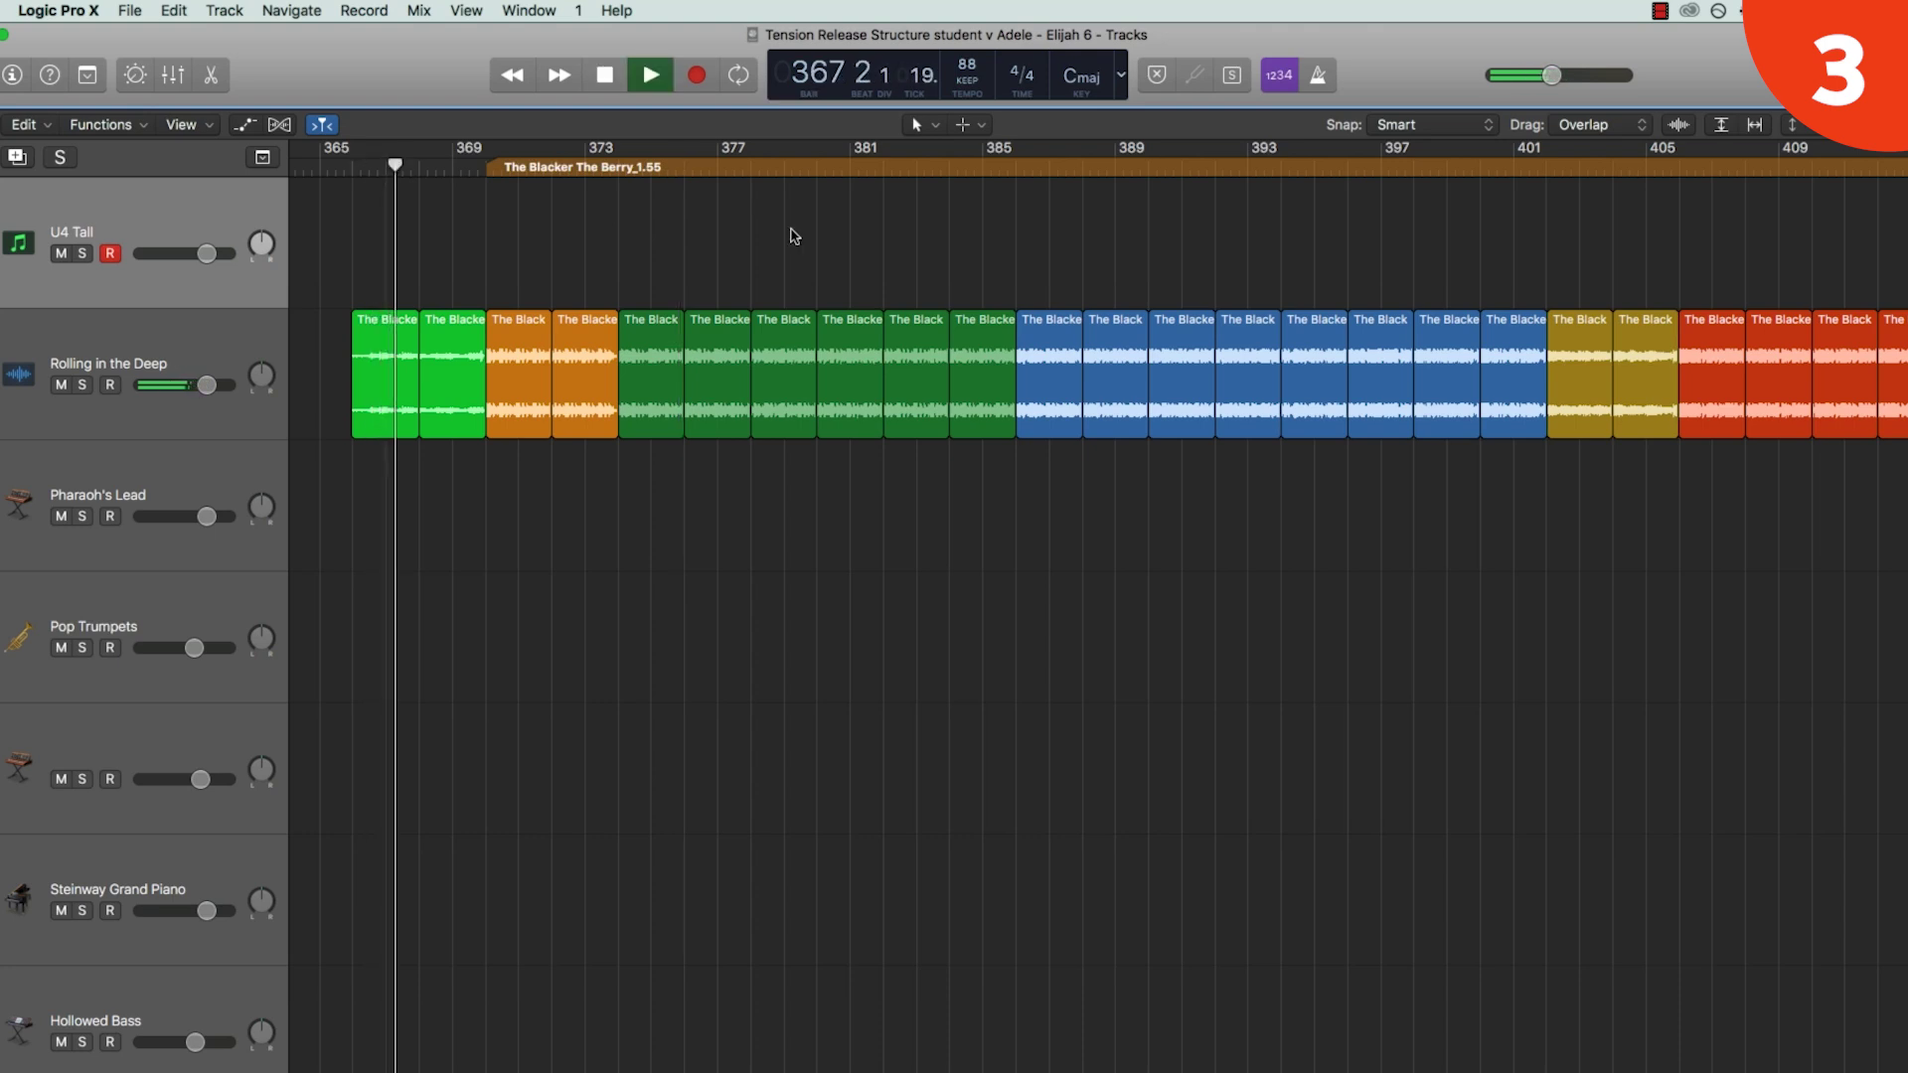
pyautogui.press('space')
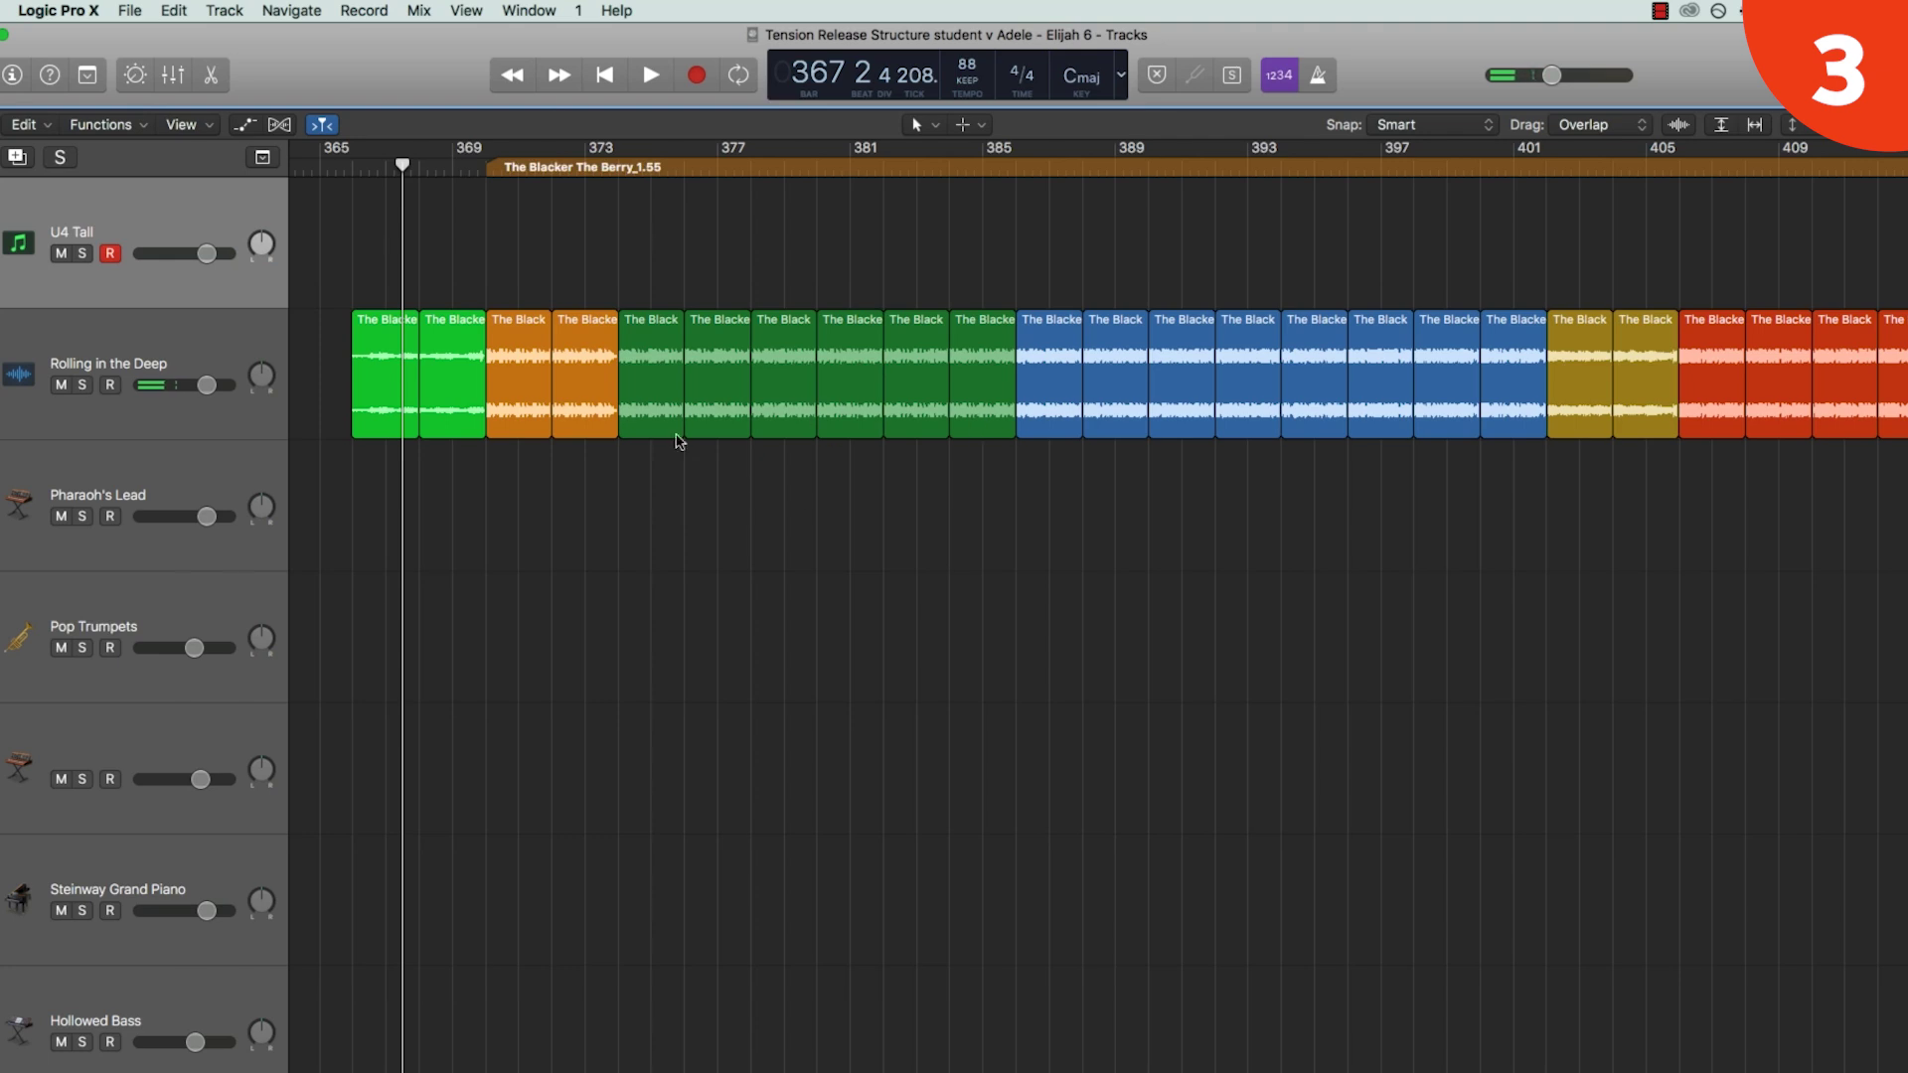
# - Audition The Blacker The Berry's blue section from bar 387, its gold section from bar 403 and its red section from bar 406
pyautogui.hscroll(5, 949, 417)
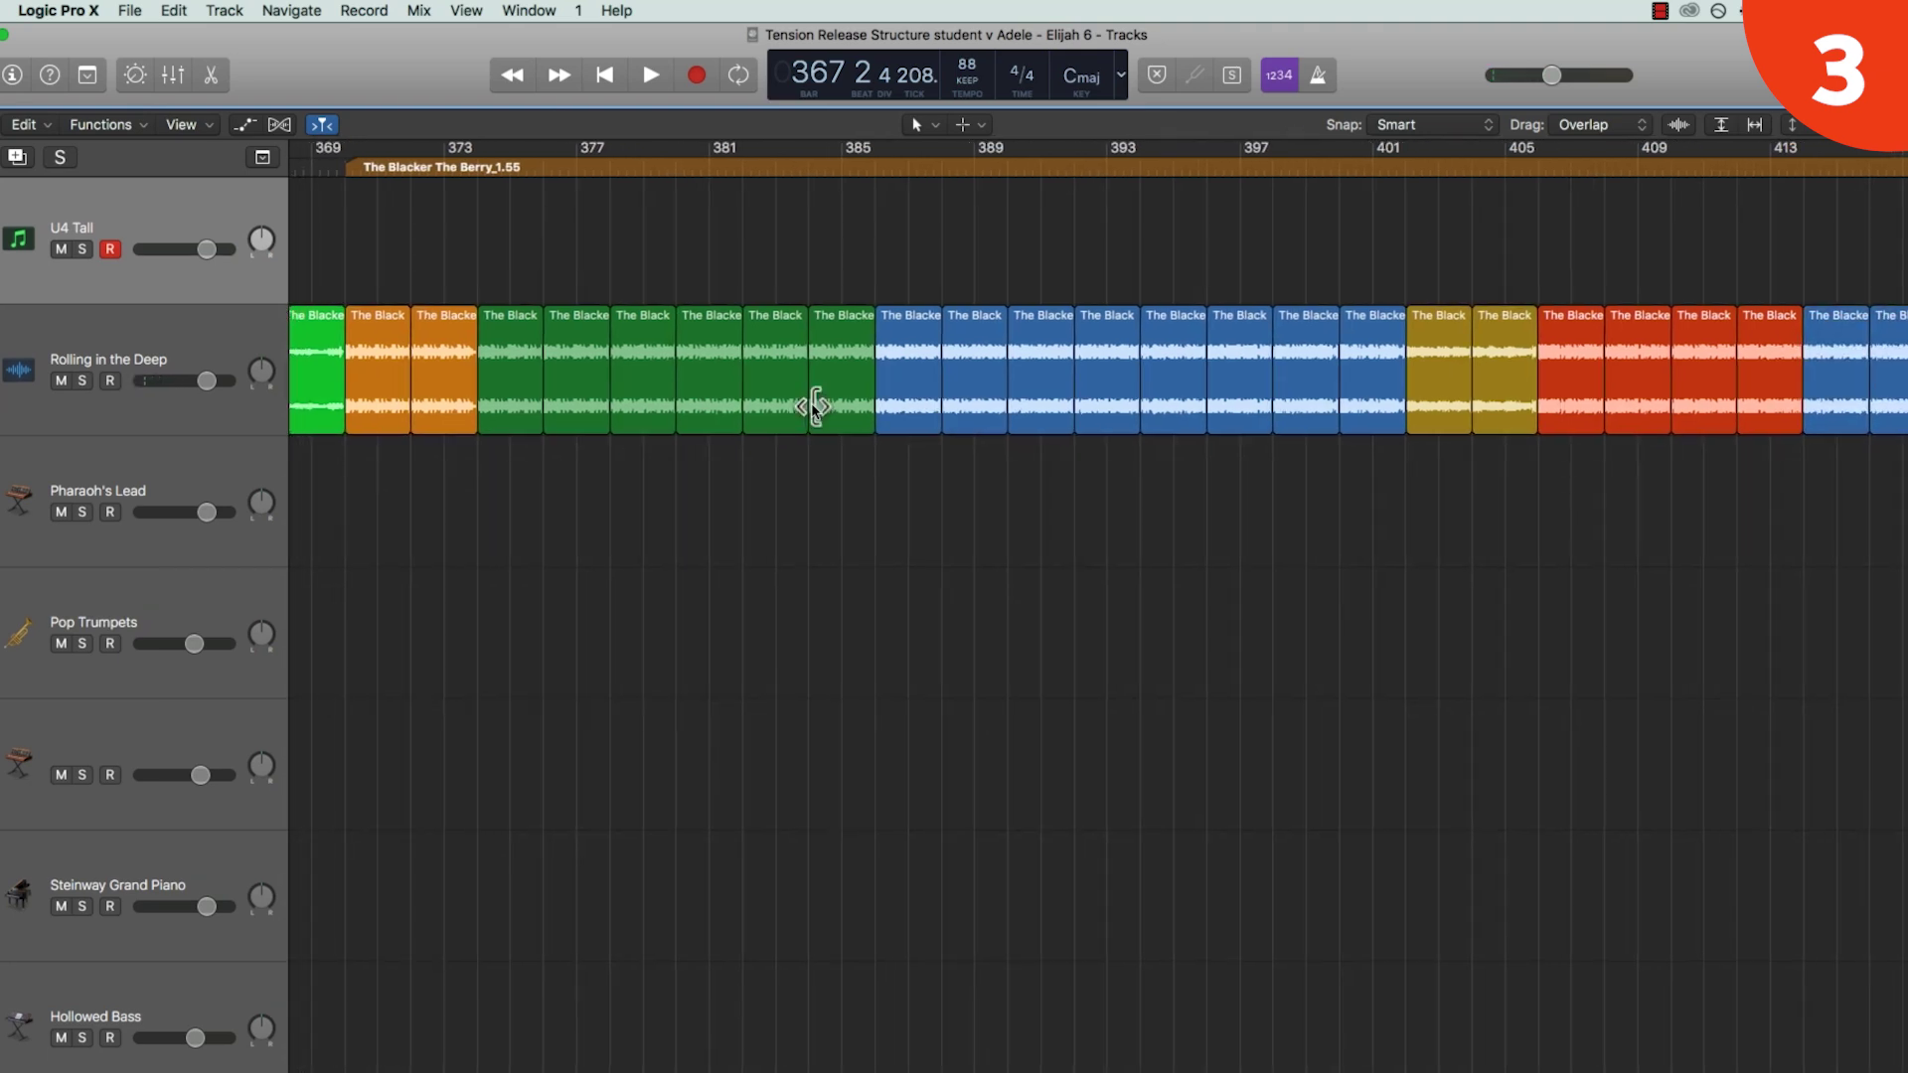
pyautogui.hscroll(-1, 775, 299)
pyautogui.doubleClick(840, 174)
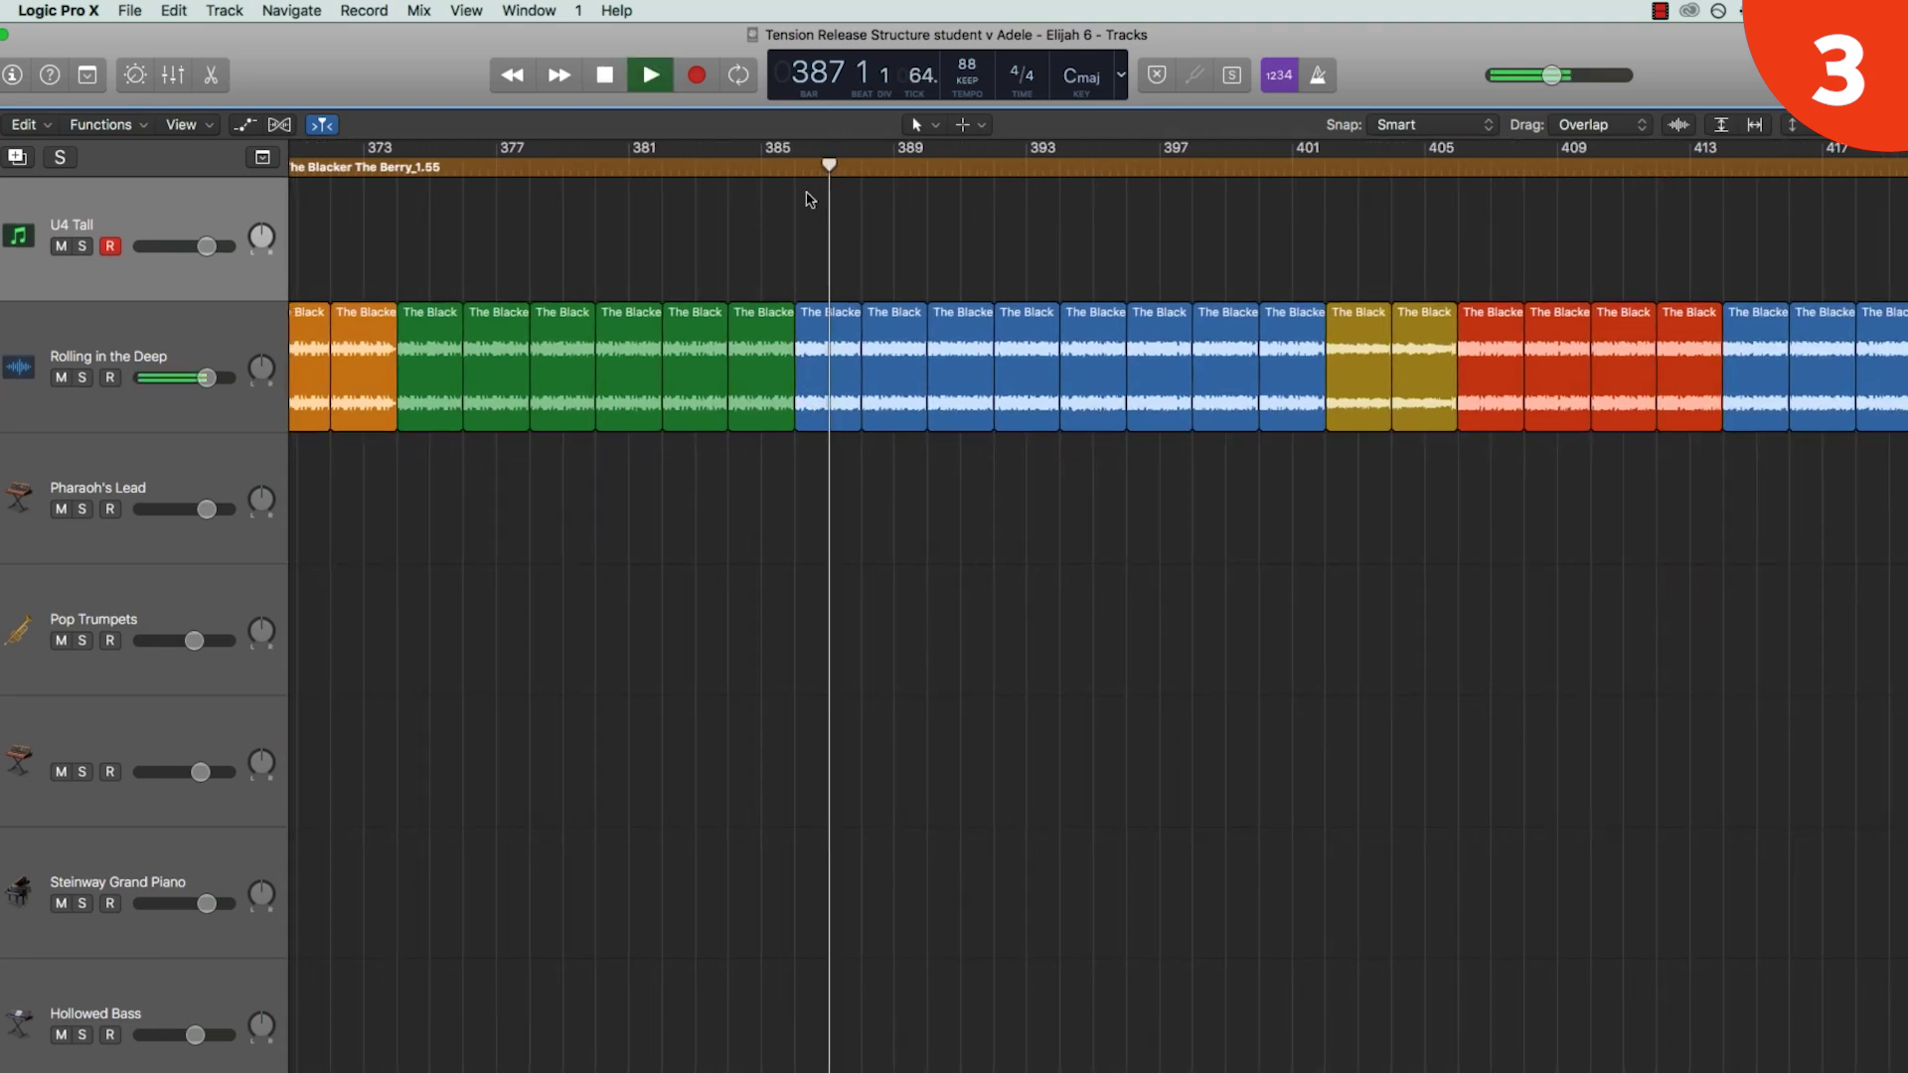
pyautogui.hscroll(8, 835, 189)
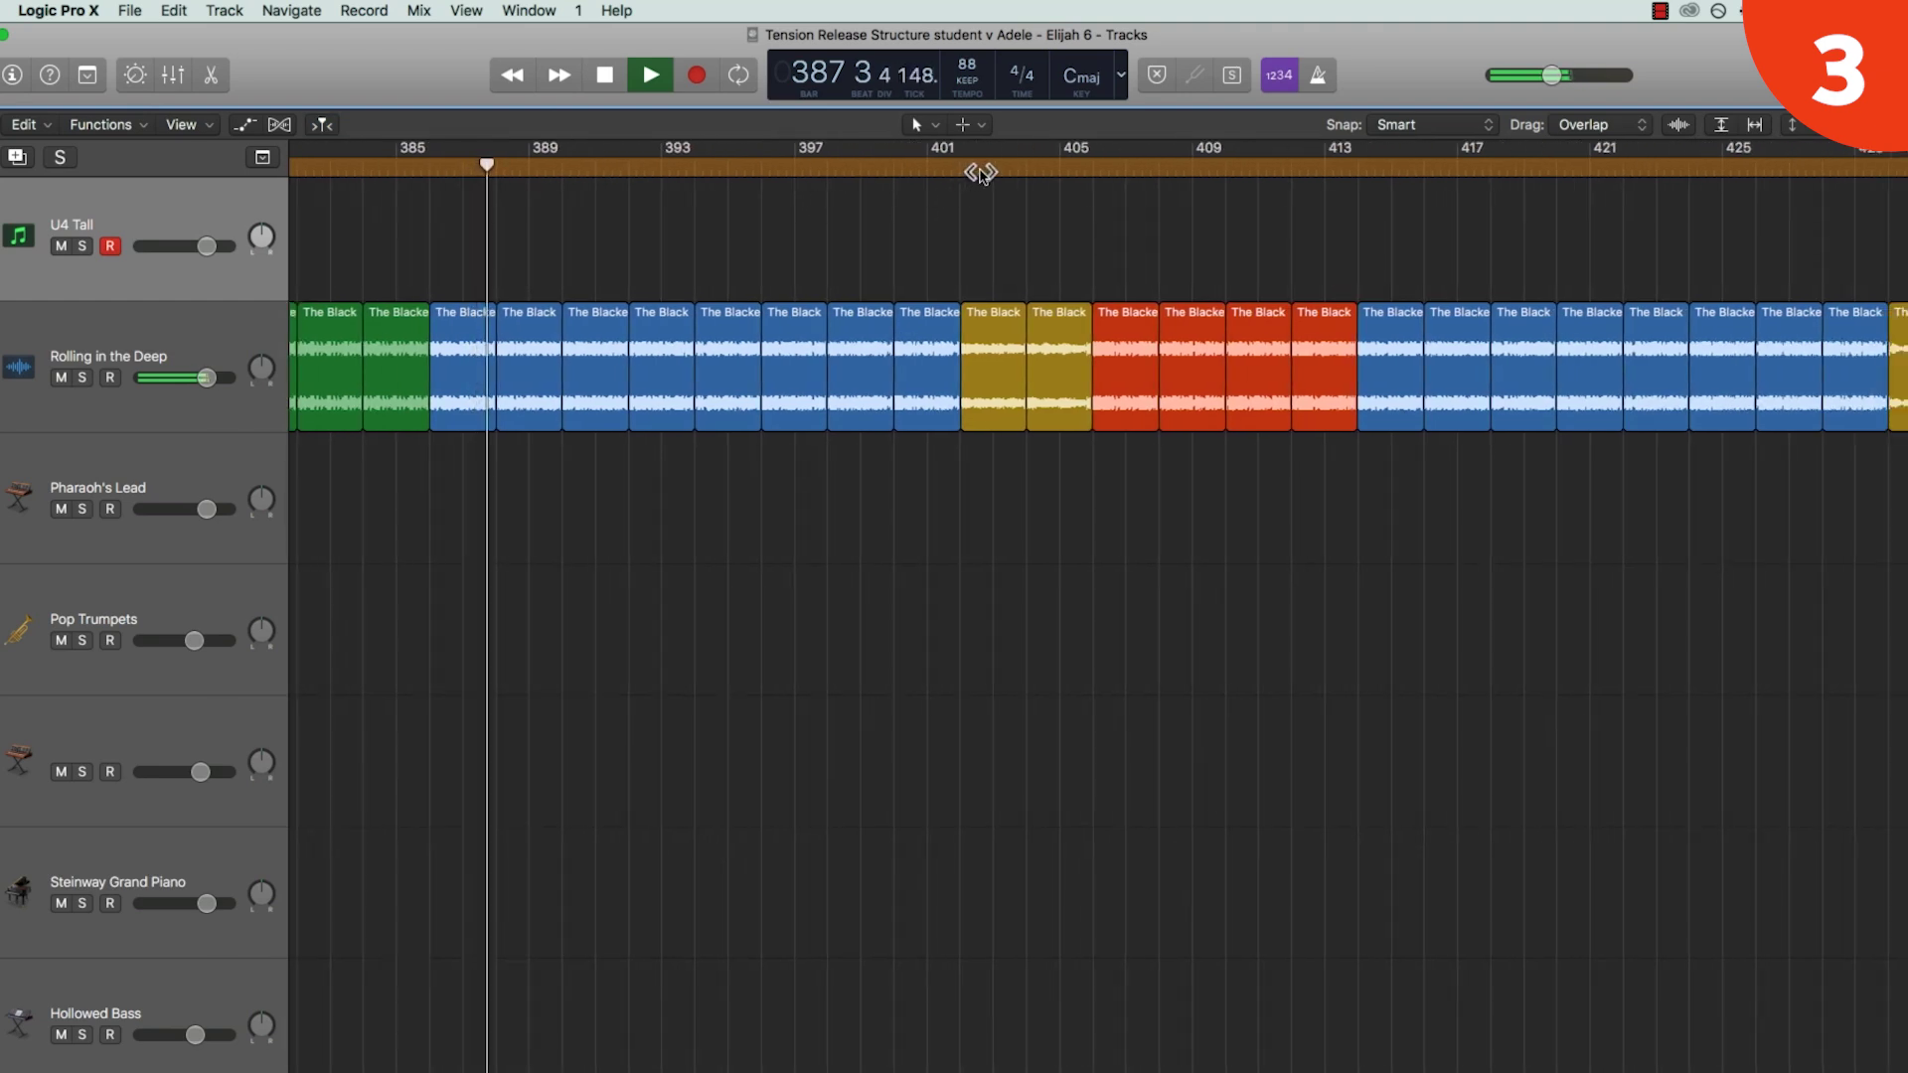
pyautogui.click(982, 174)
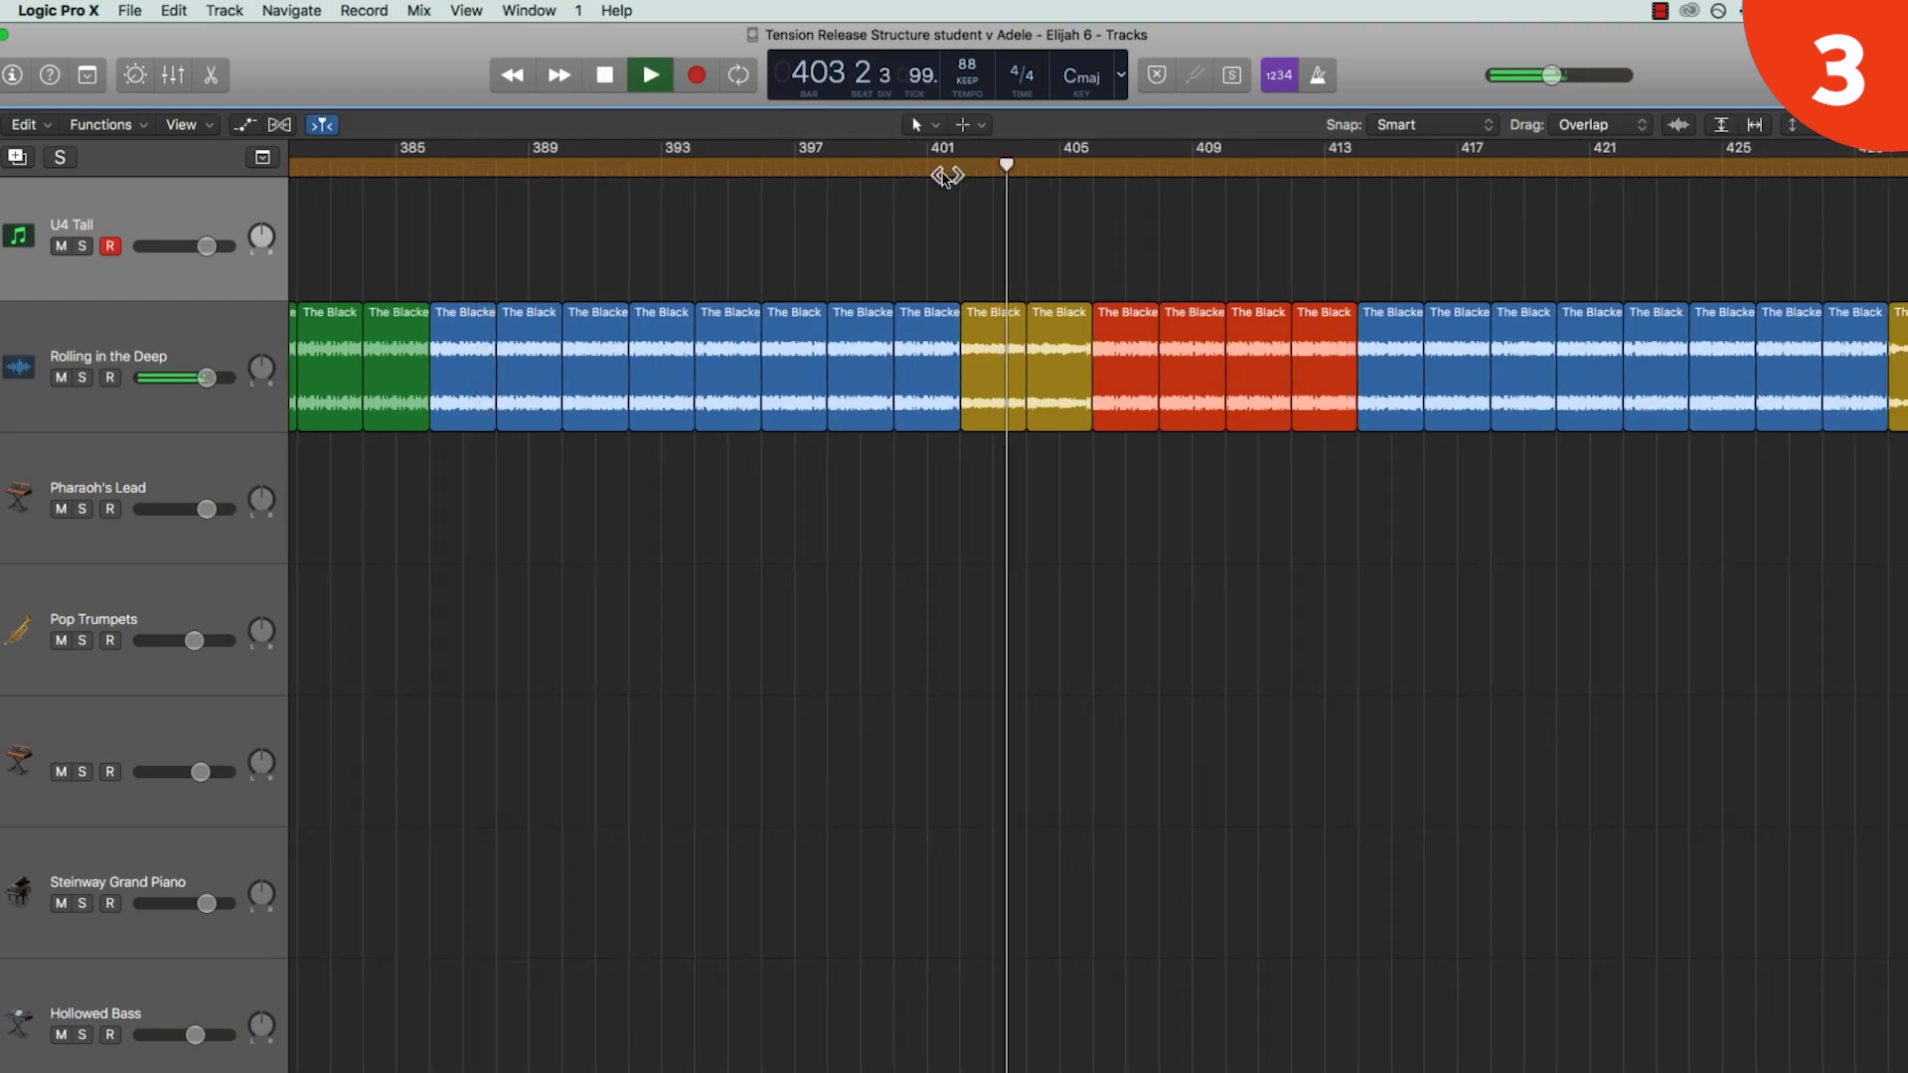
pyautogui.press('space')
pyautogui.doubleClick(1093, 174)
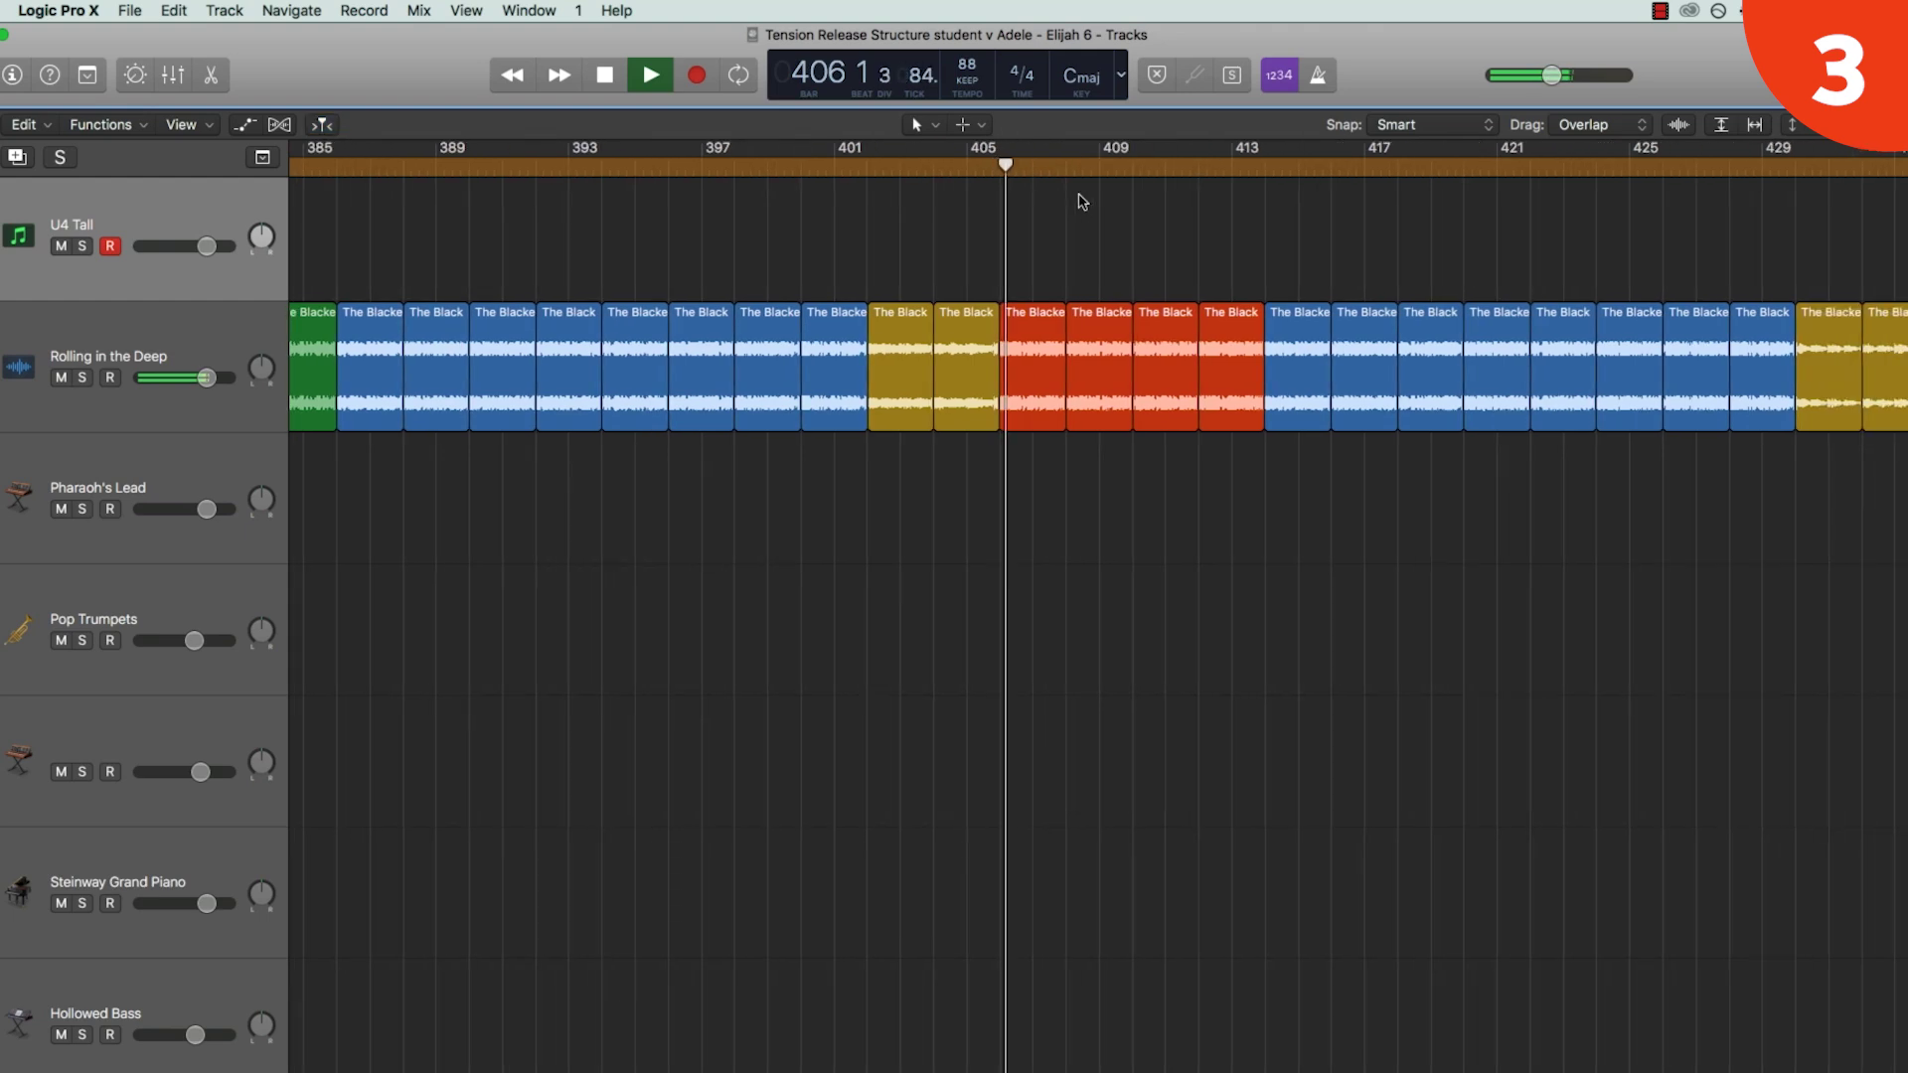
# - Compare the repeating blue, gold and red sections by jumping playback between bars 415, 431, 435, 443 and 459, then stop
pyautogui.click(1279, 169)
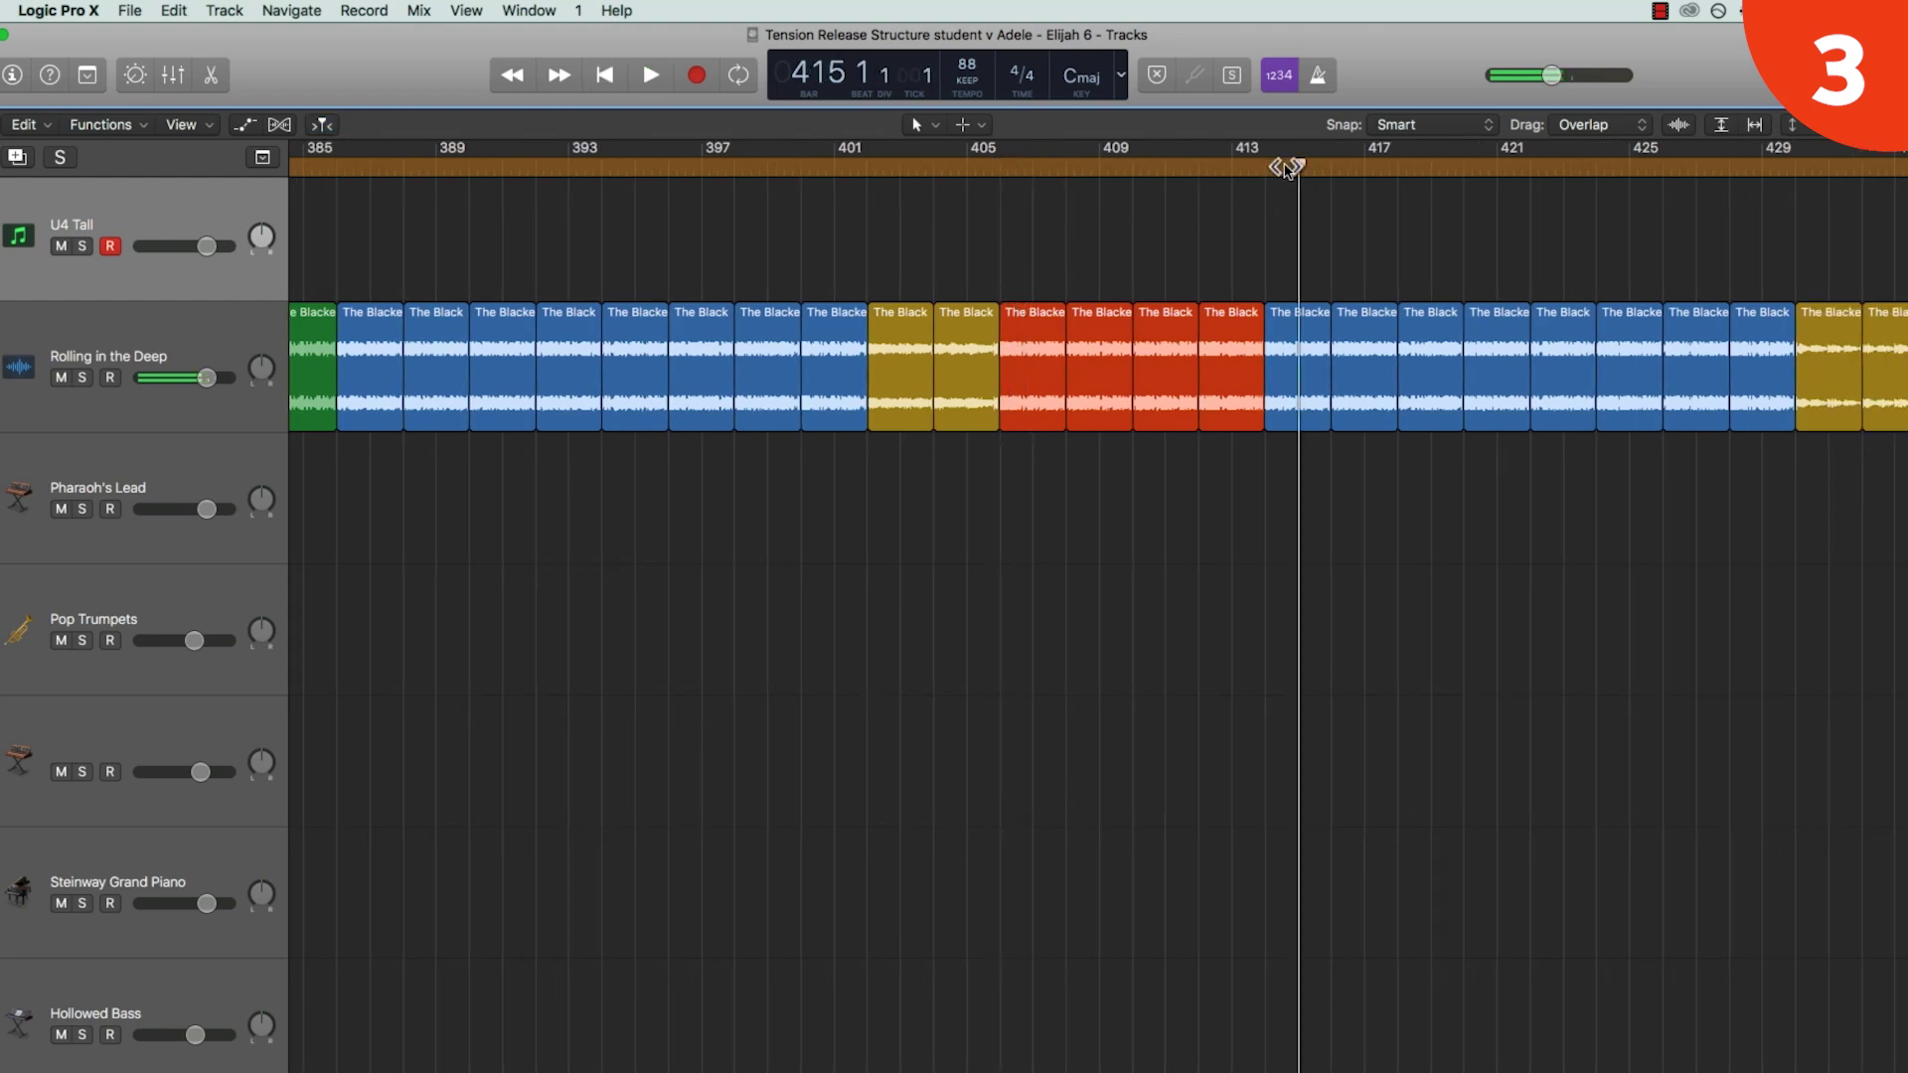
pyautogui.click(890, 170)
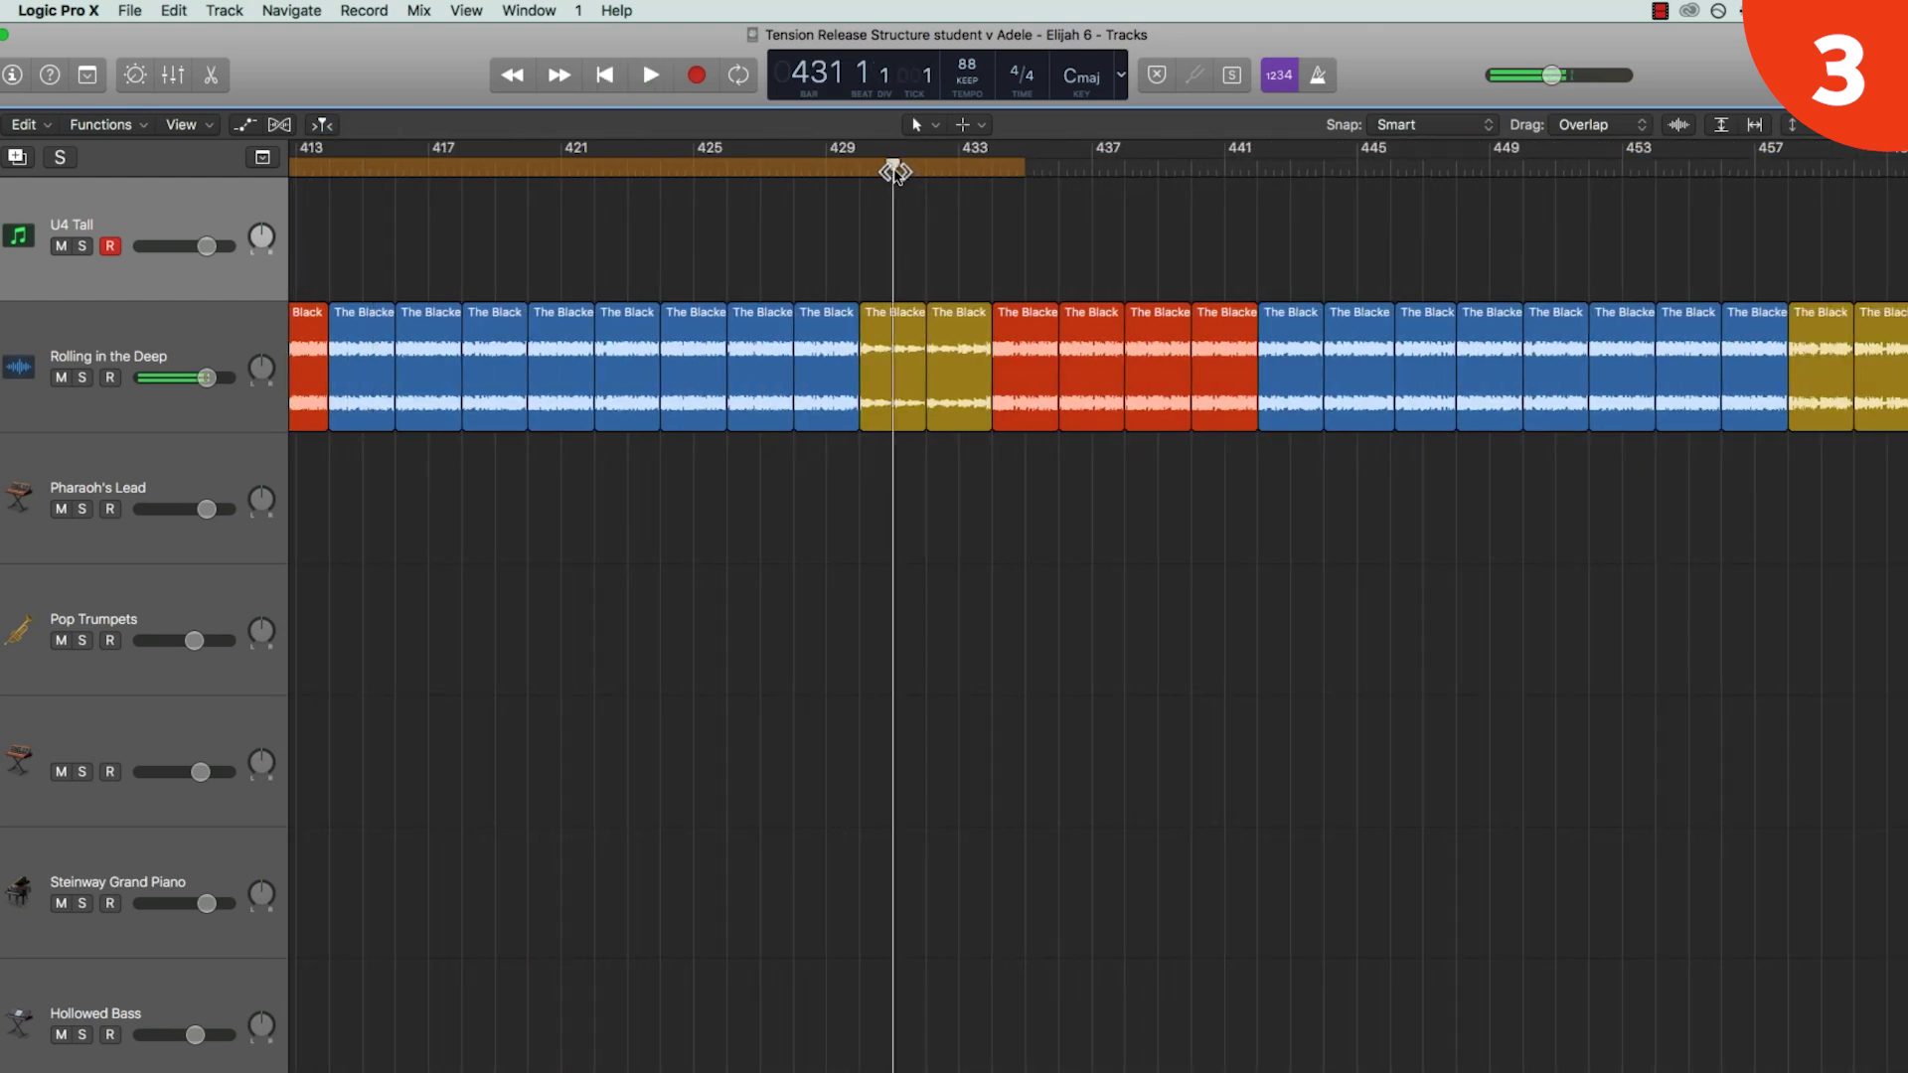
pyautogui.click(1025, 171)
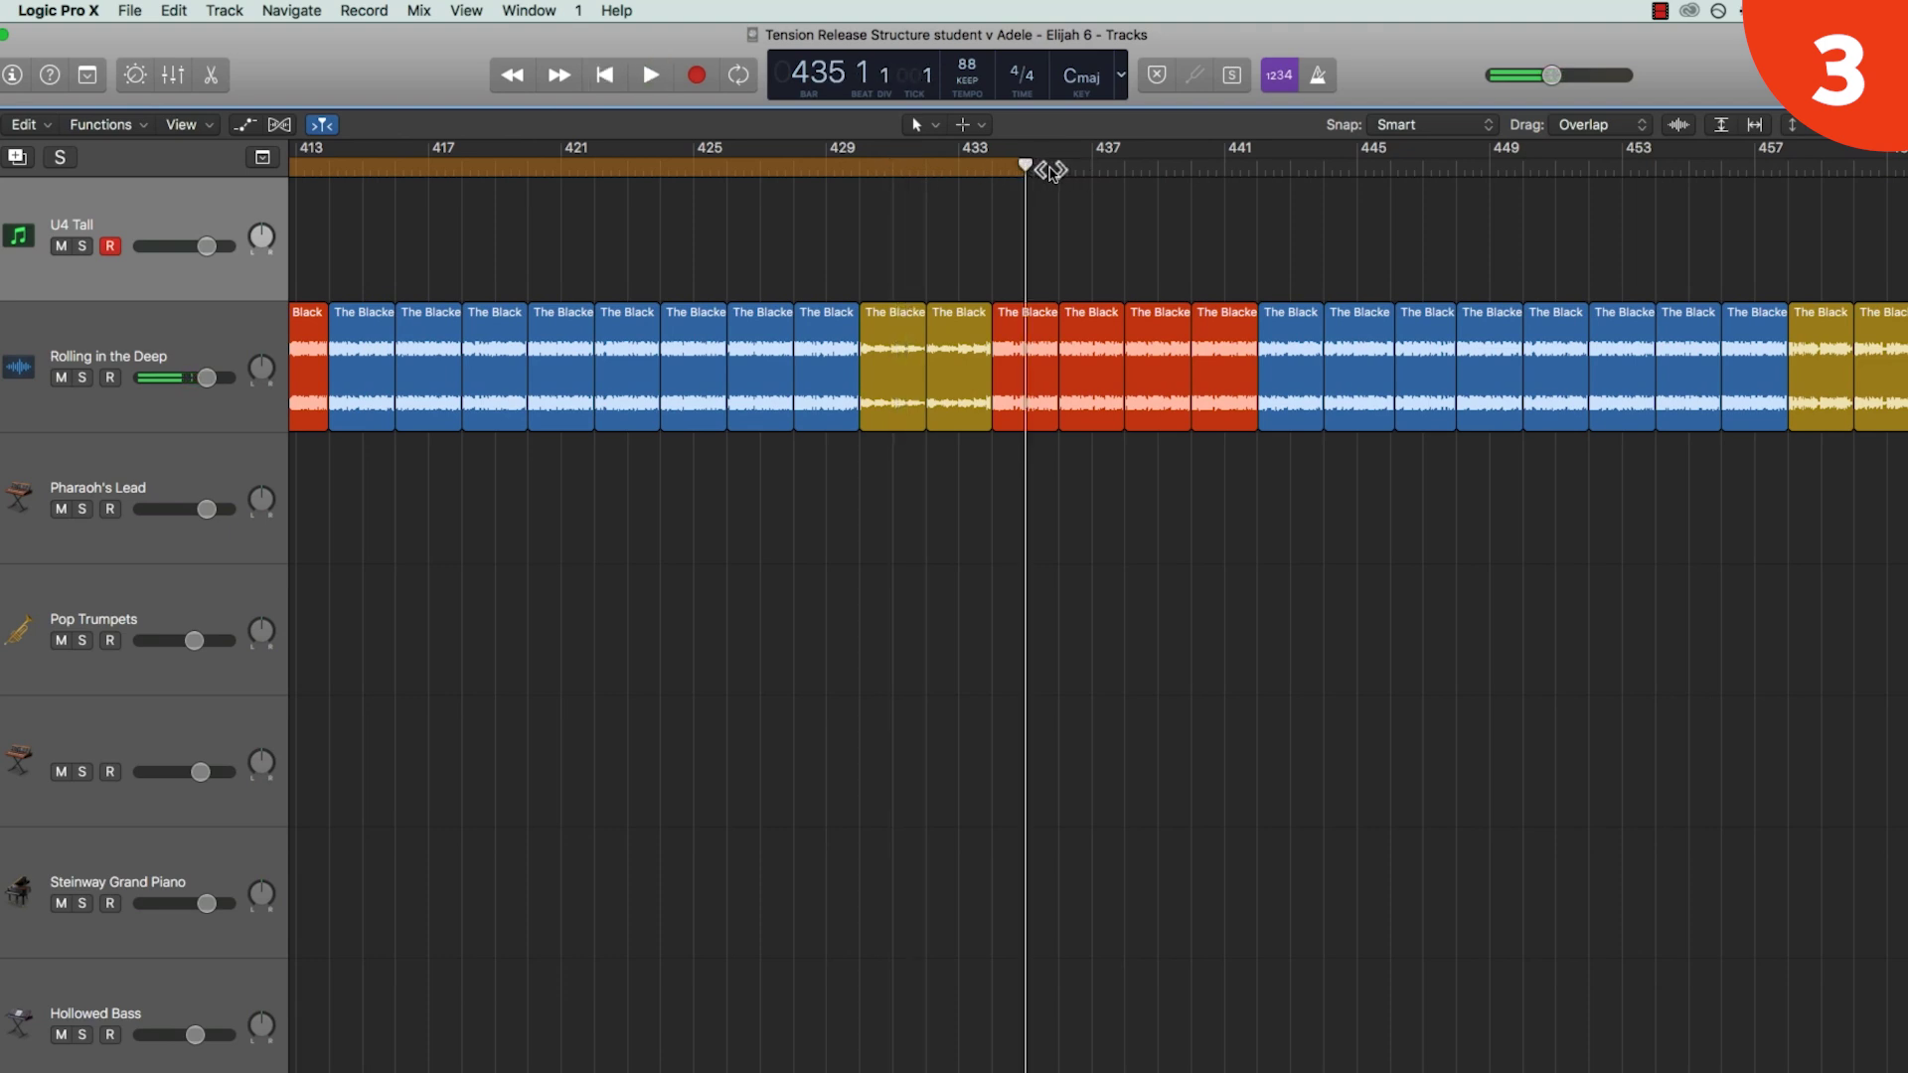
pyautogui.press('space')
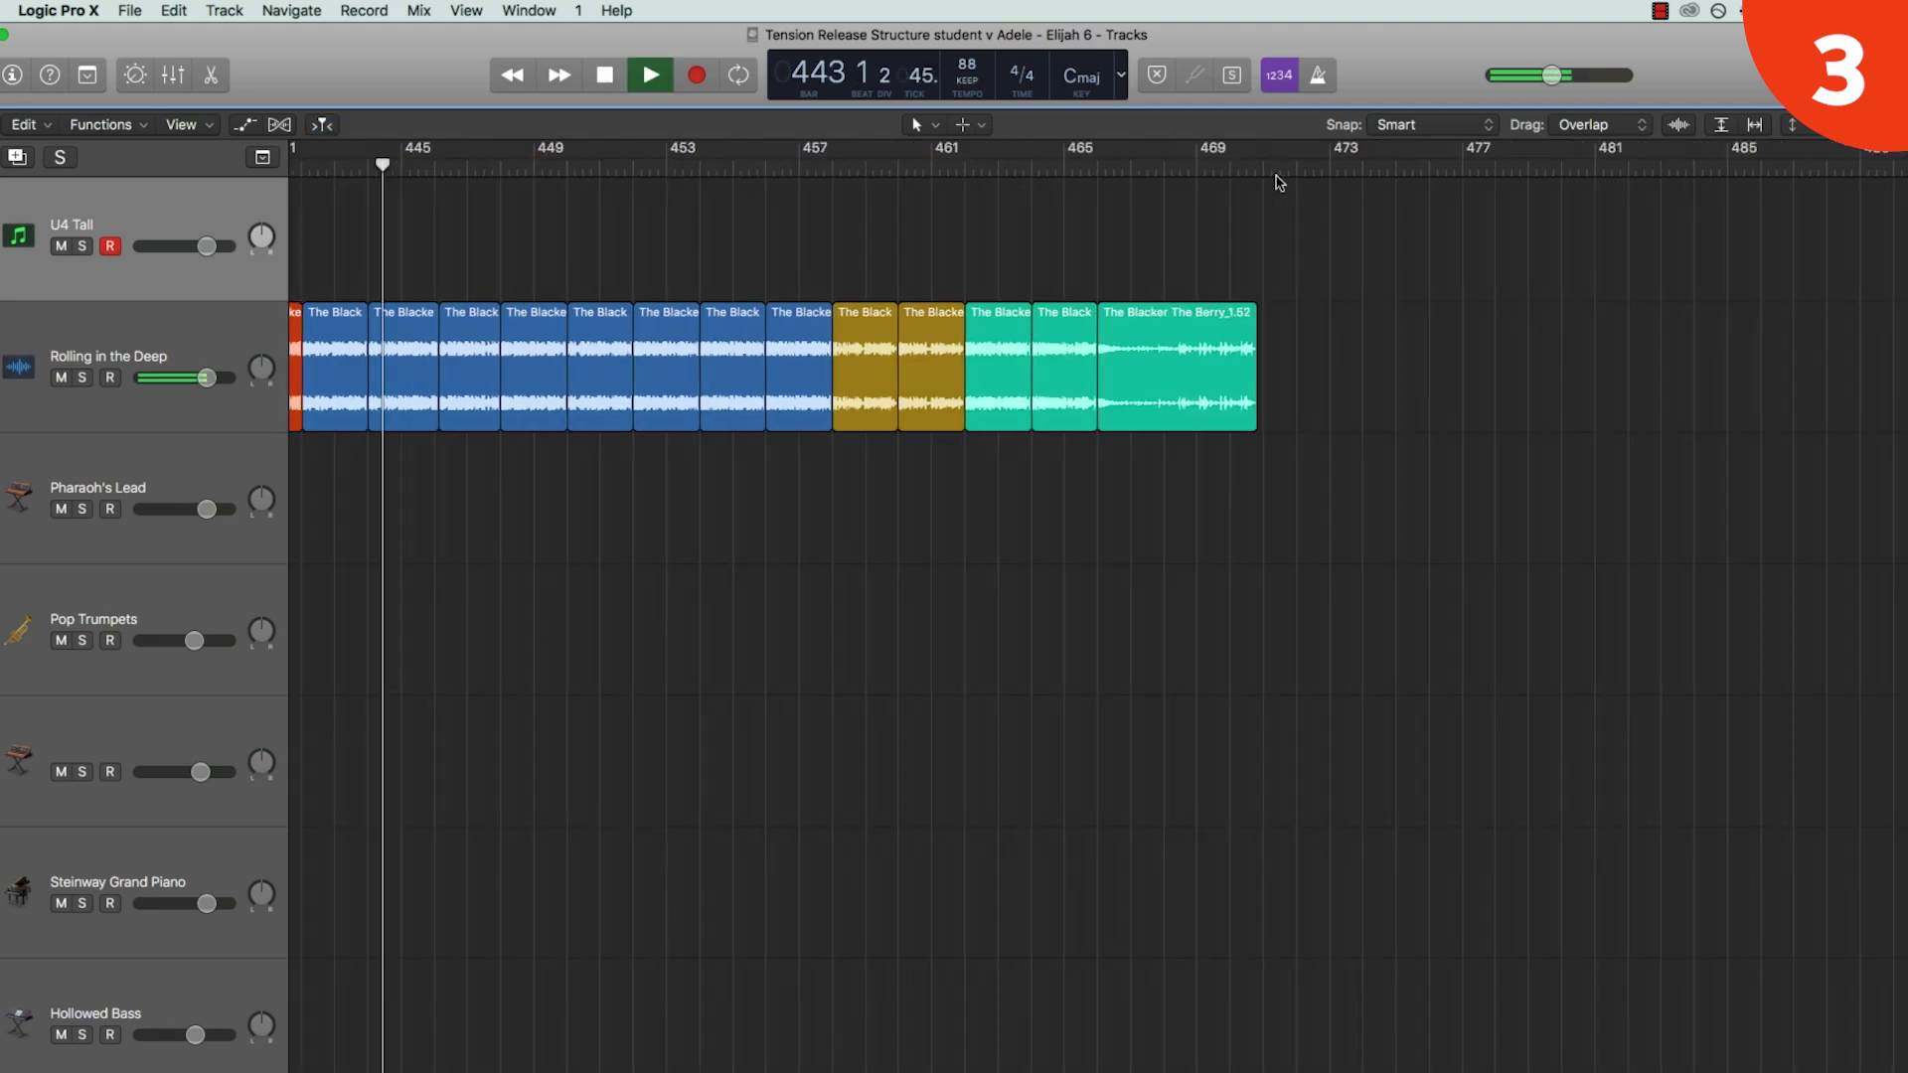
pyautogui.hscroll(5, 576, 170)
pyautogui.click(604, 169)
pyautogui.press('space')
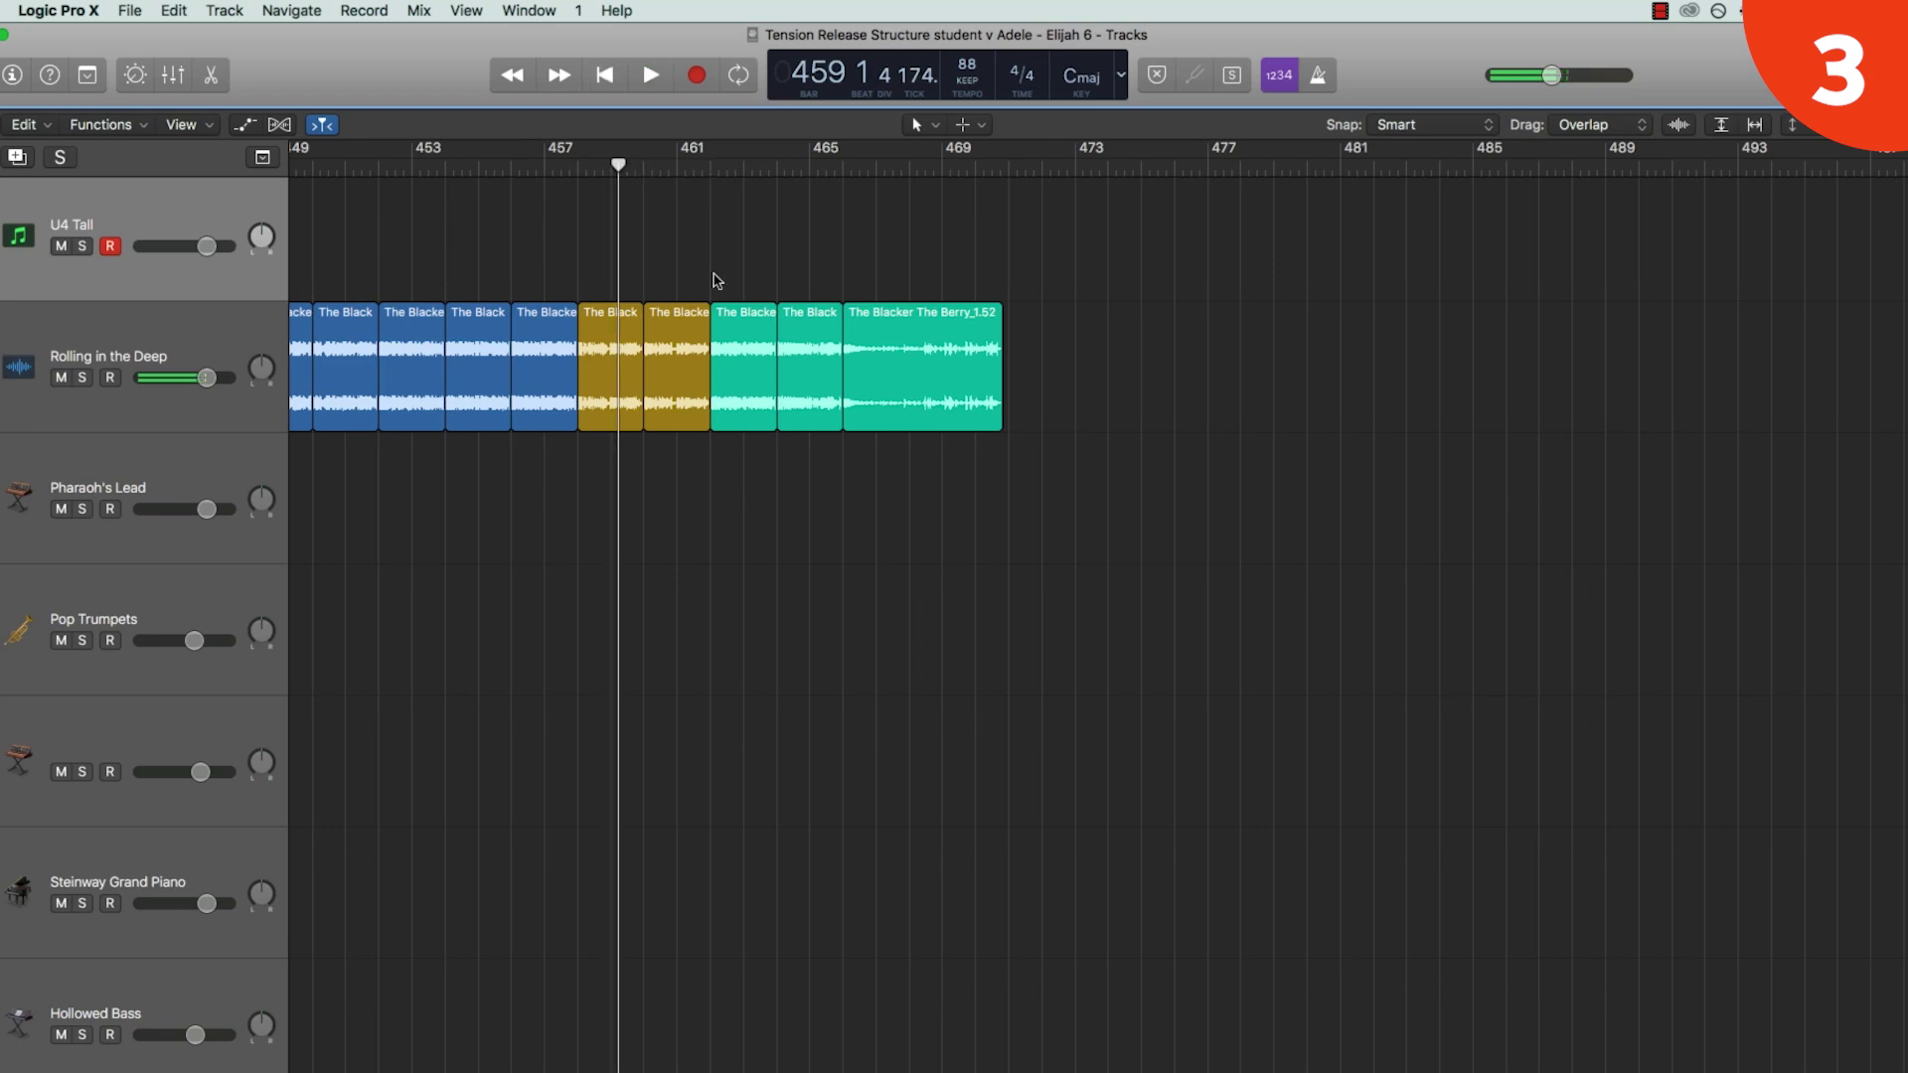
# - Review the complete colour-coded section layout of The Blacker The Berry back to its light green opening
pyautogui.hscroll(-15, 772, 328)
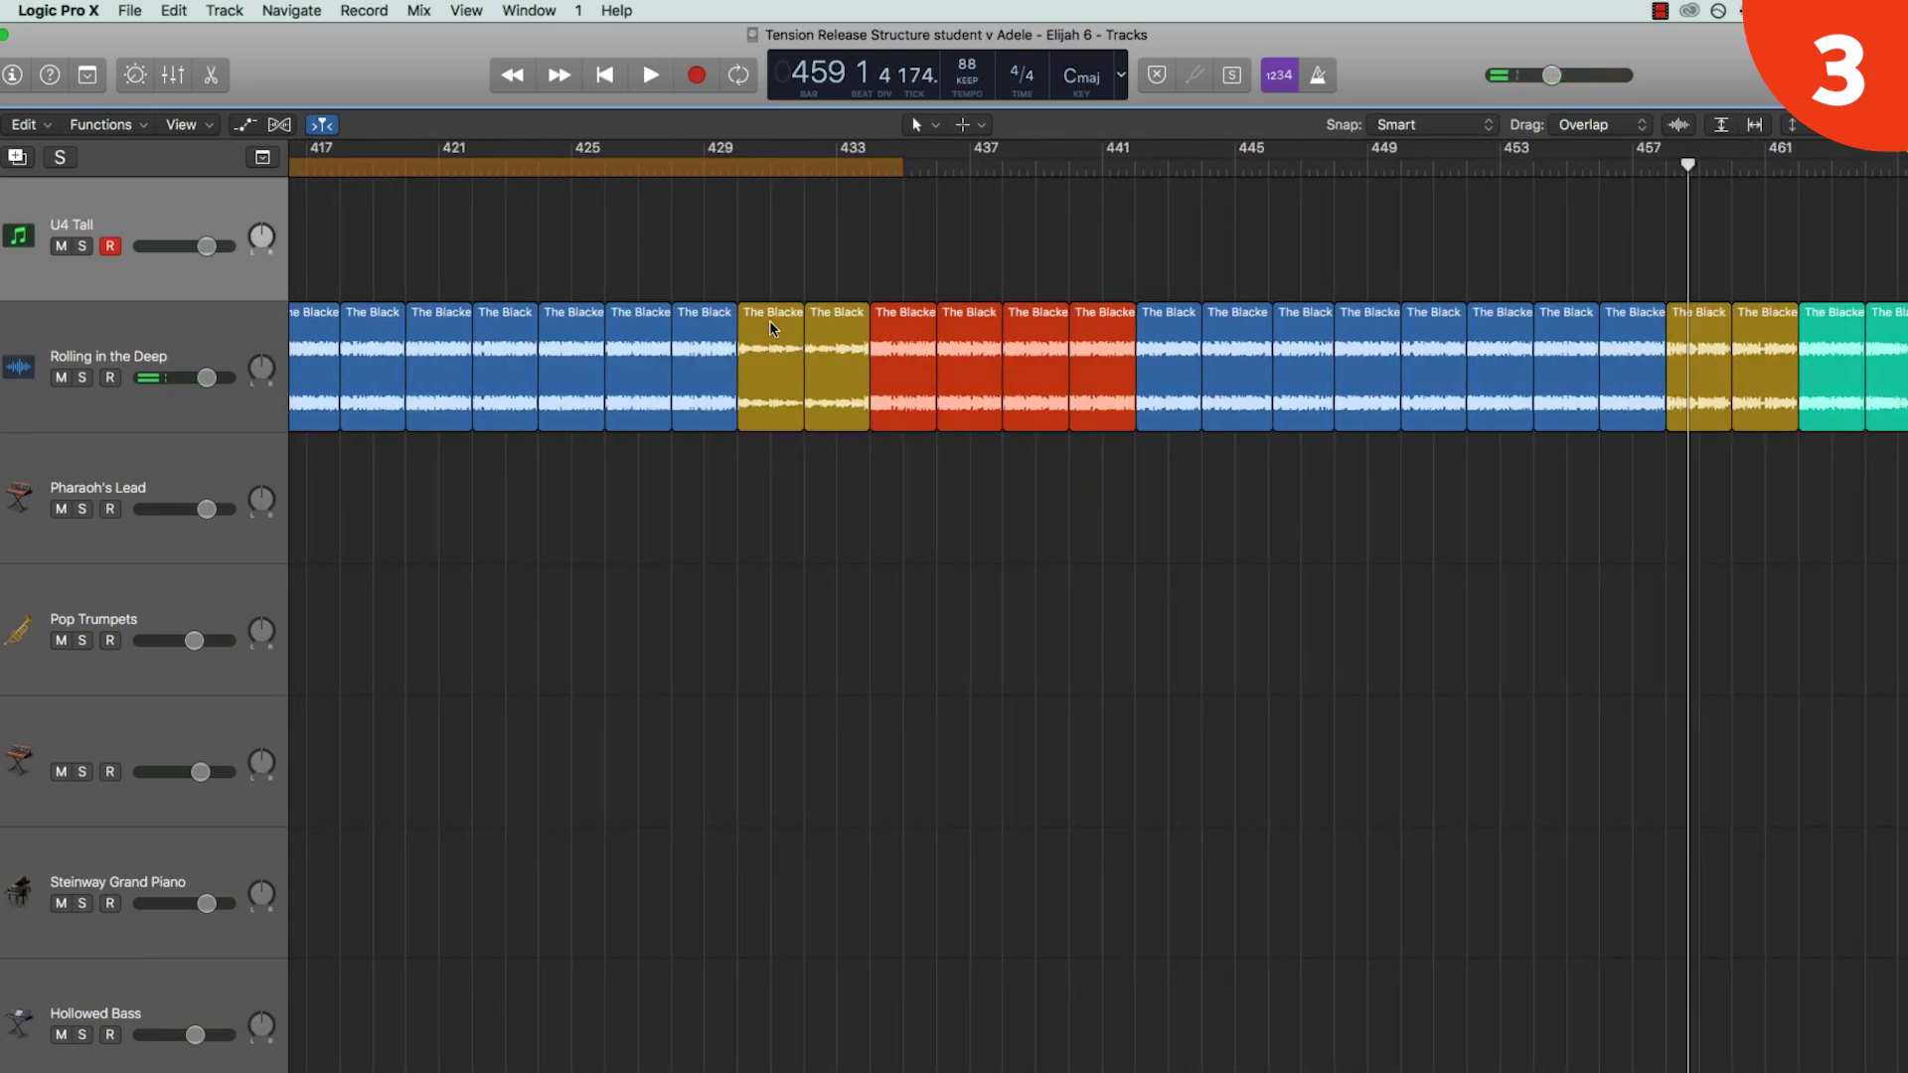
pyautogui.hscroll(-1, 771, 326)
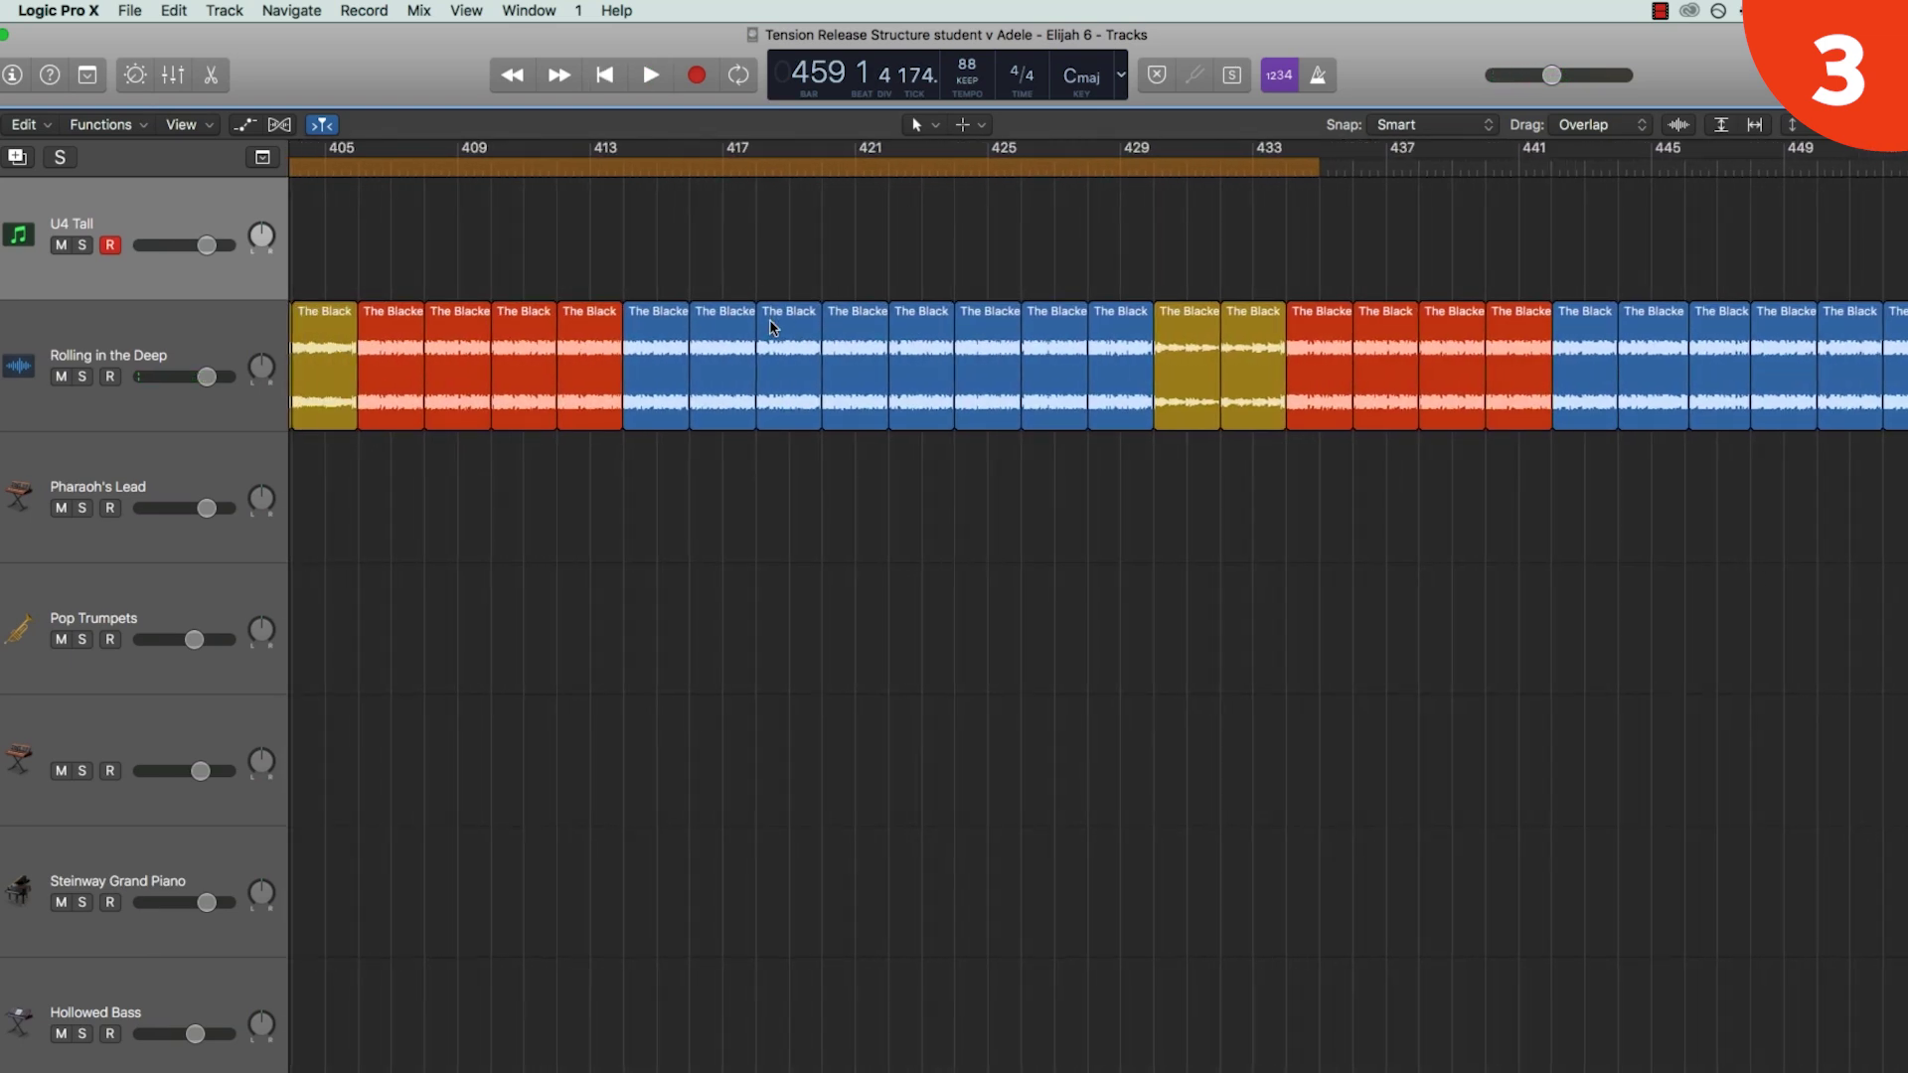
pyautogui.scroll(-5, 771, 328)
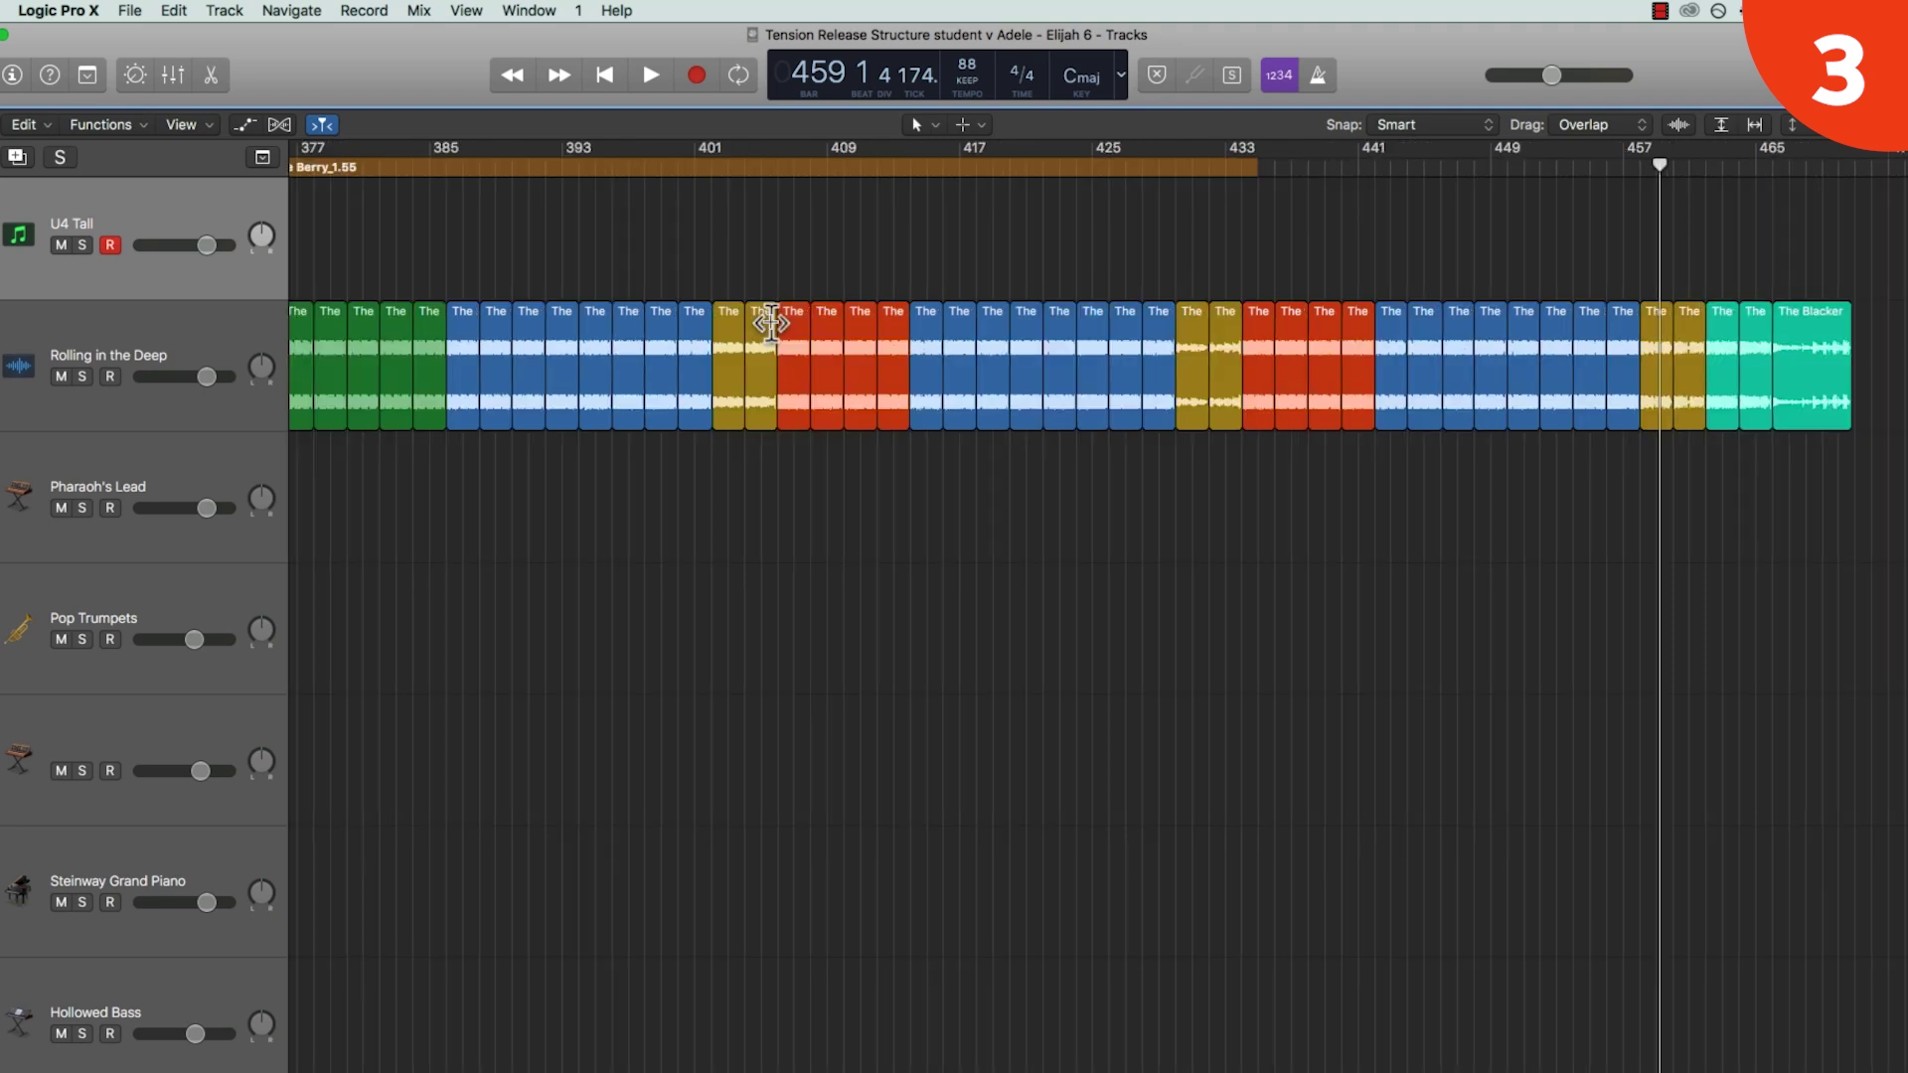
pyautogui.hscroll(-5, 771, 326)
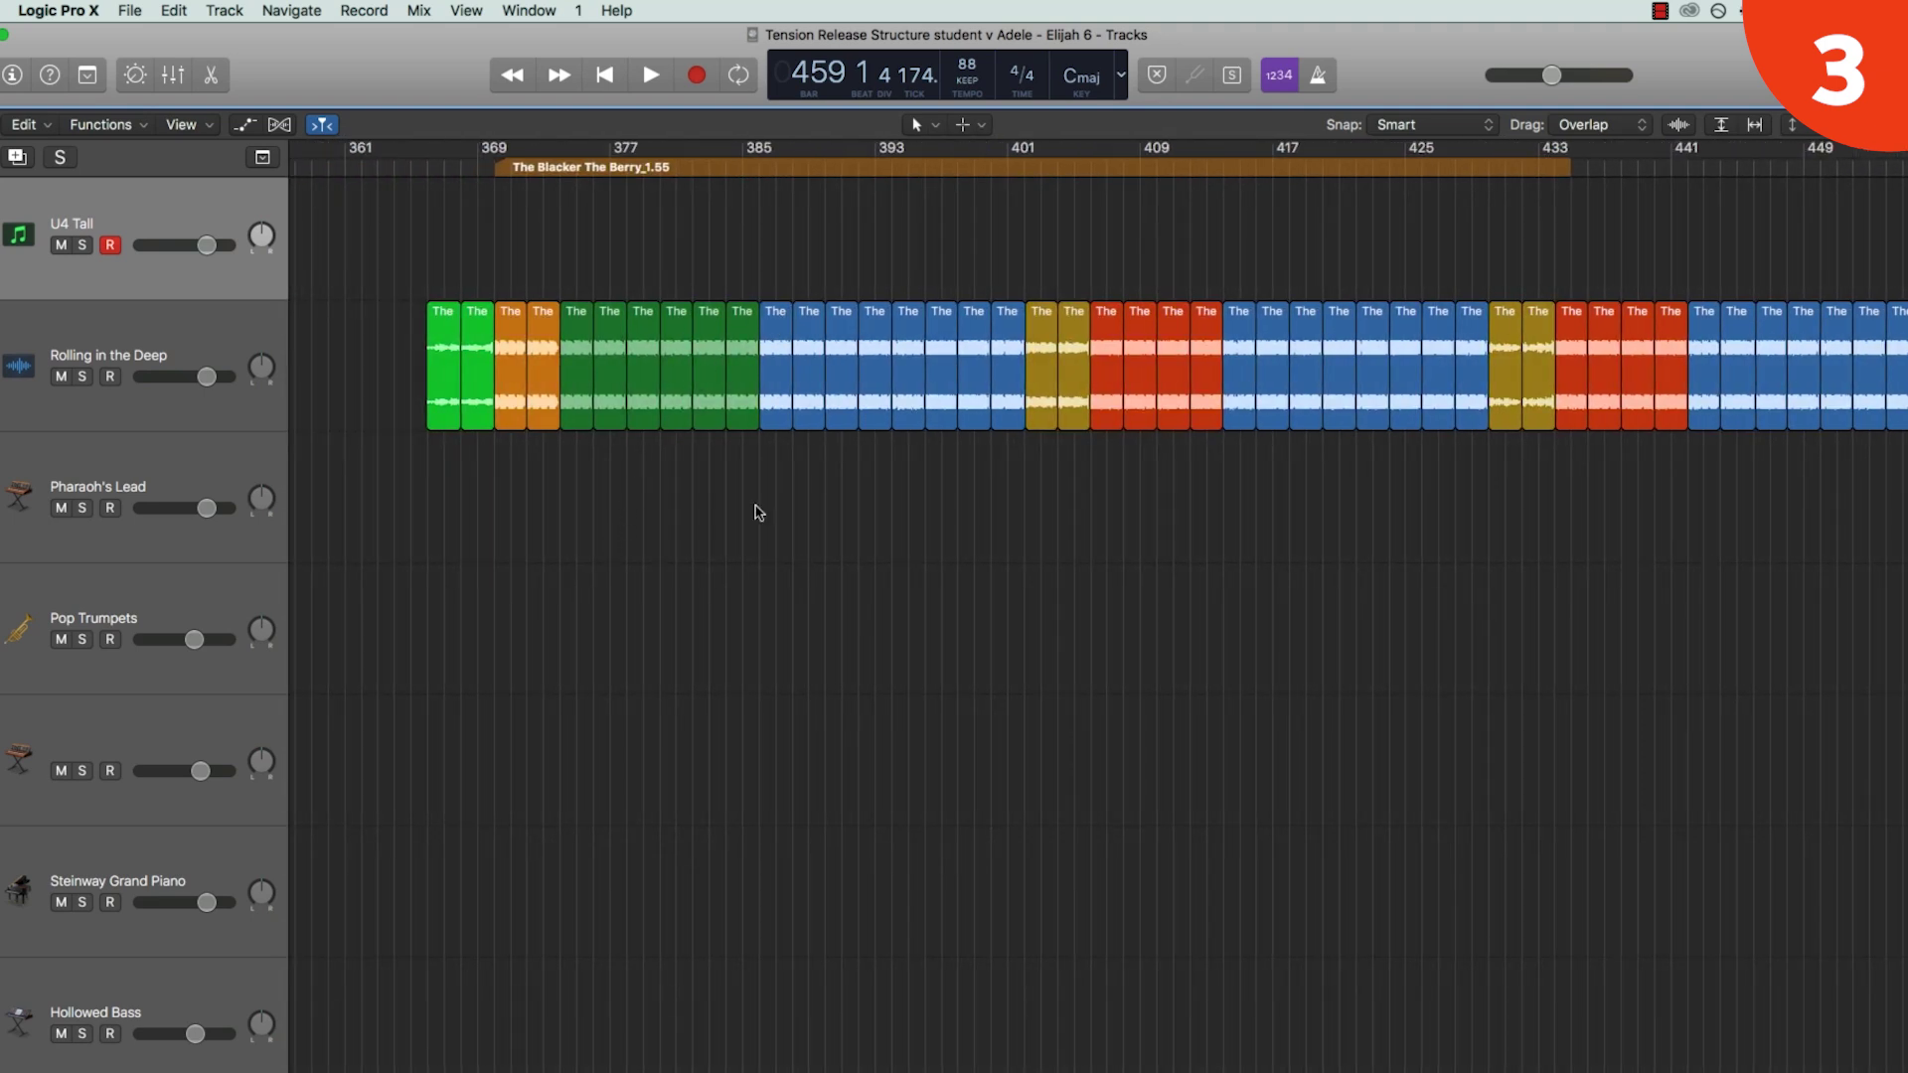
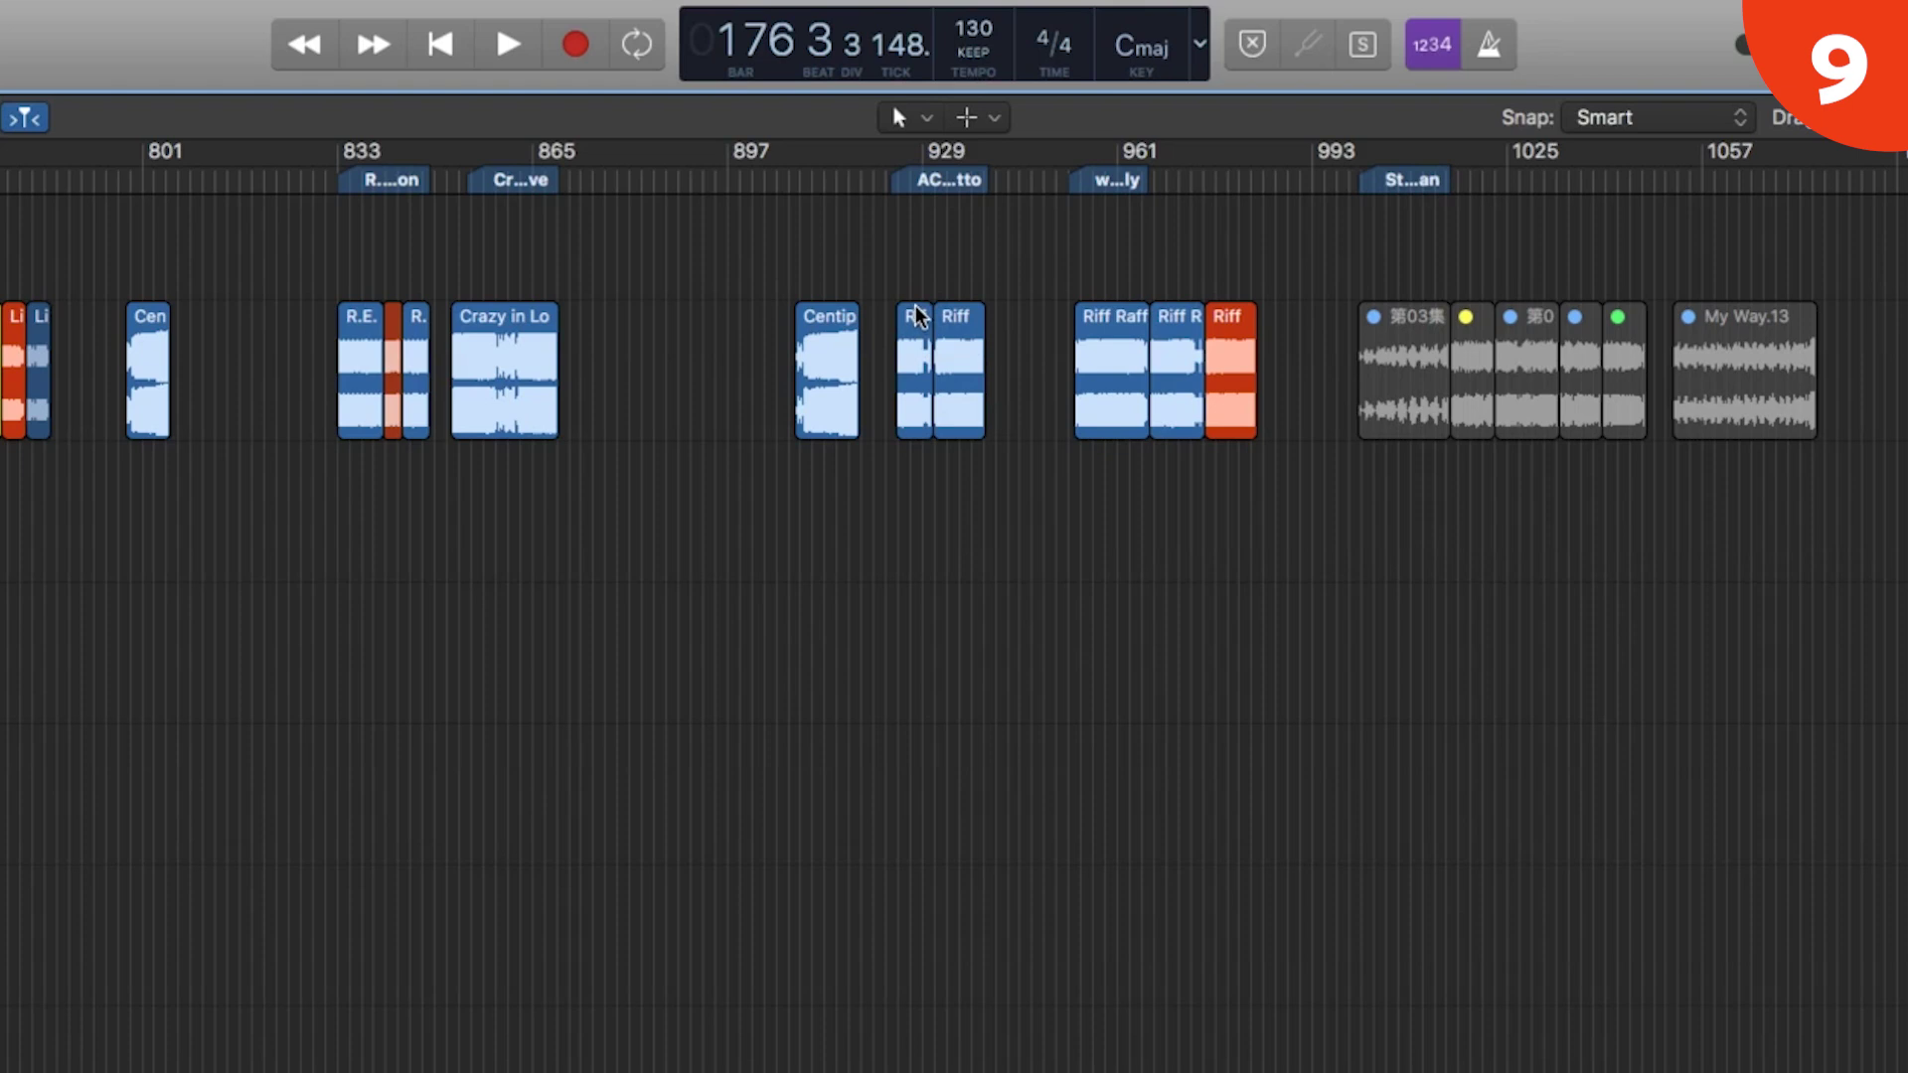
# - Bring the Centipede region into closer view and audition its build-up and drop from bar 909
pyautogui.scroll(10, 804, 180)
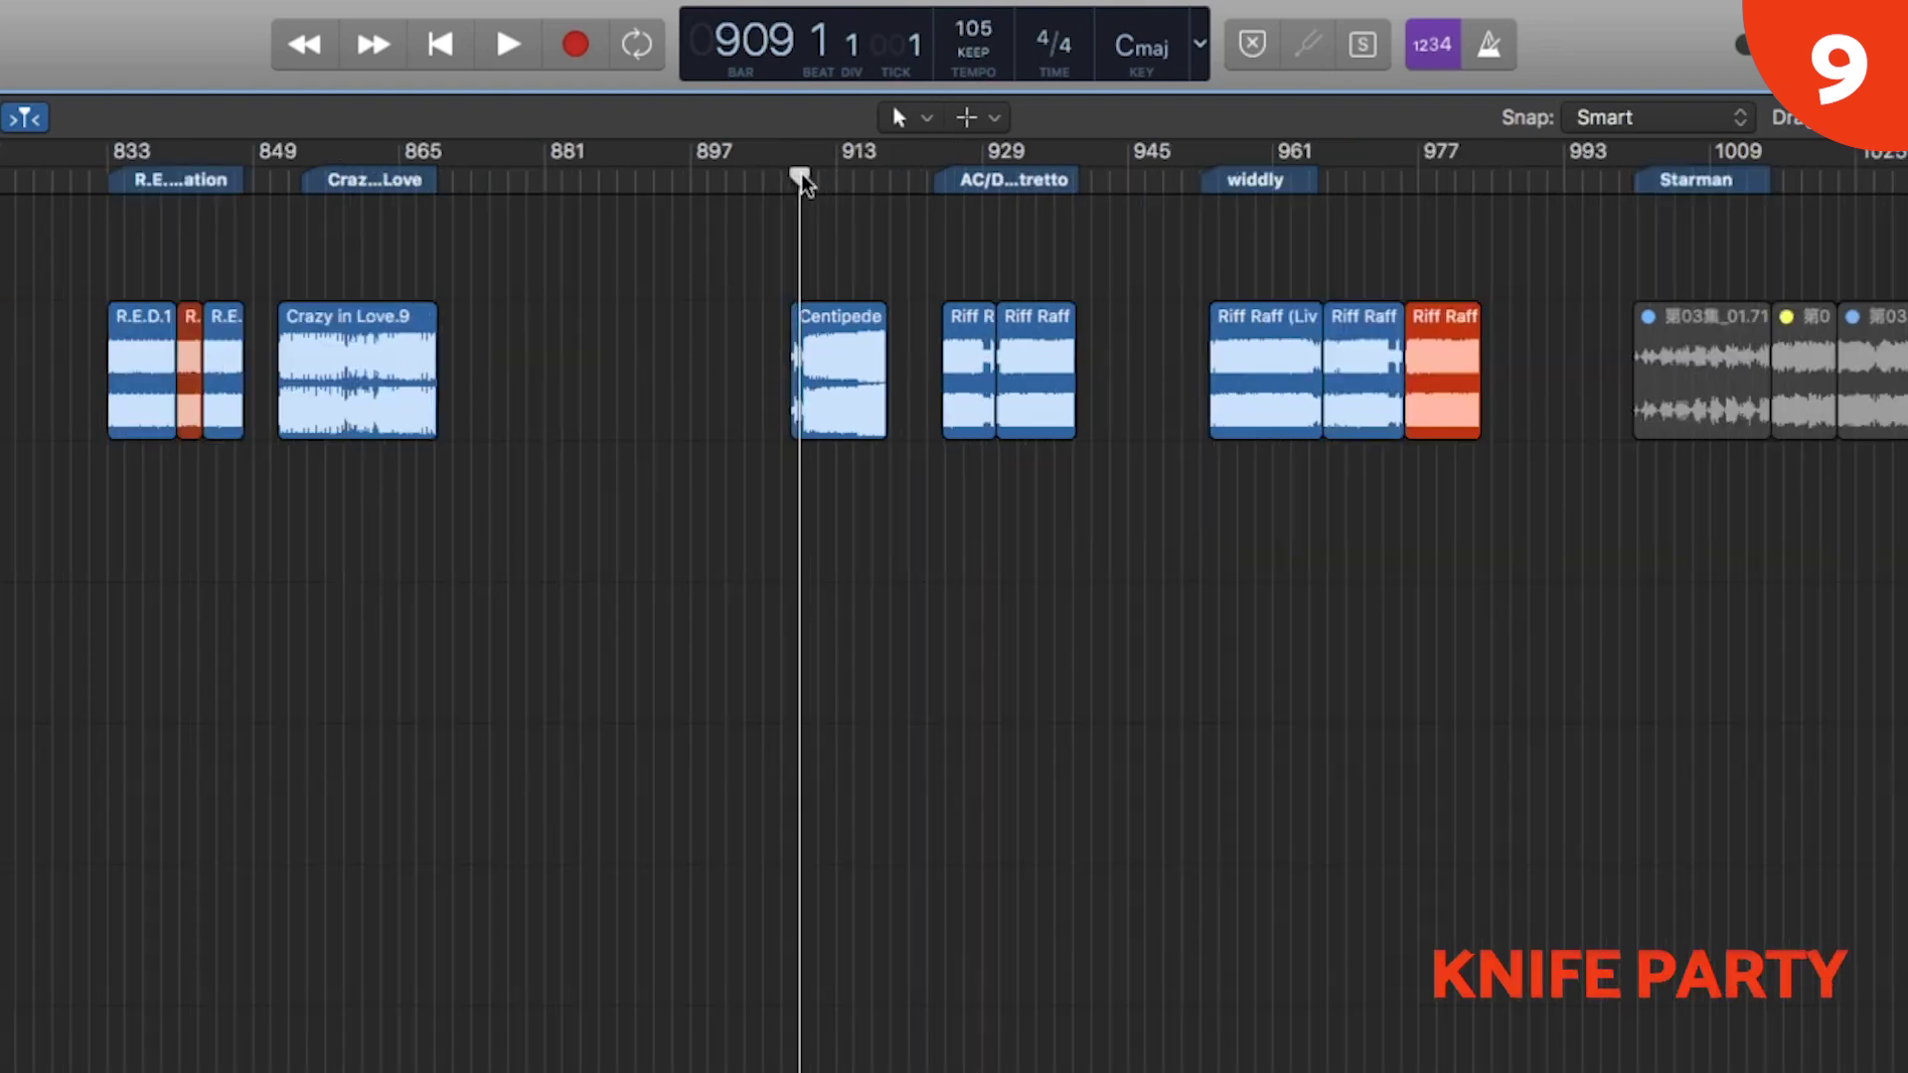
pyautogui.press('space')
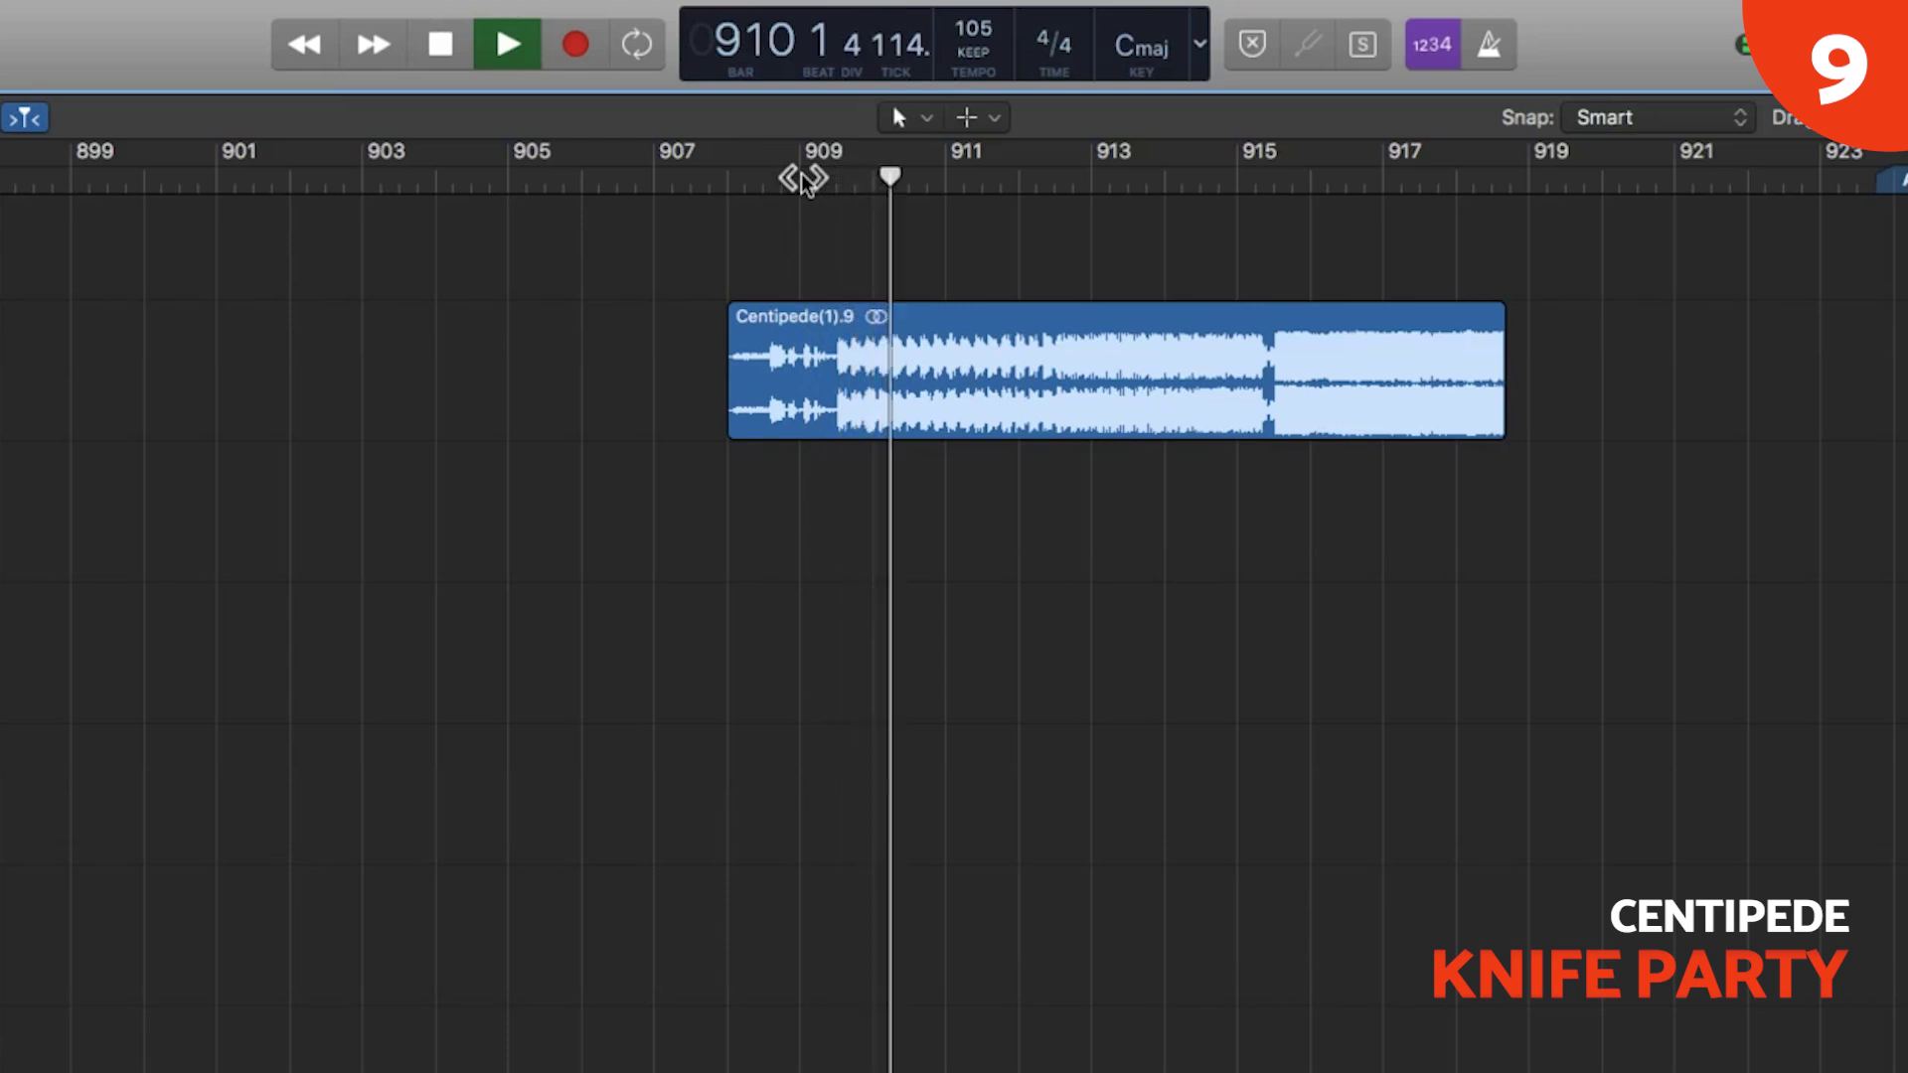
pyautogui.press('space')
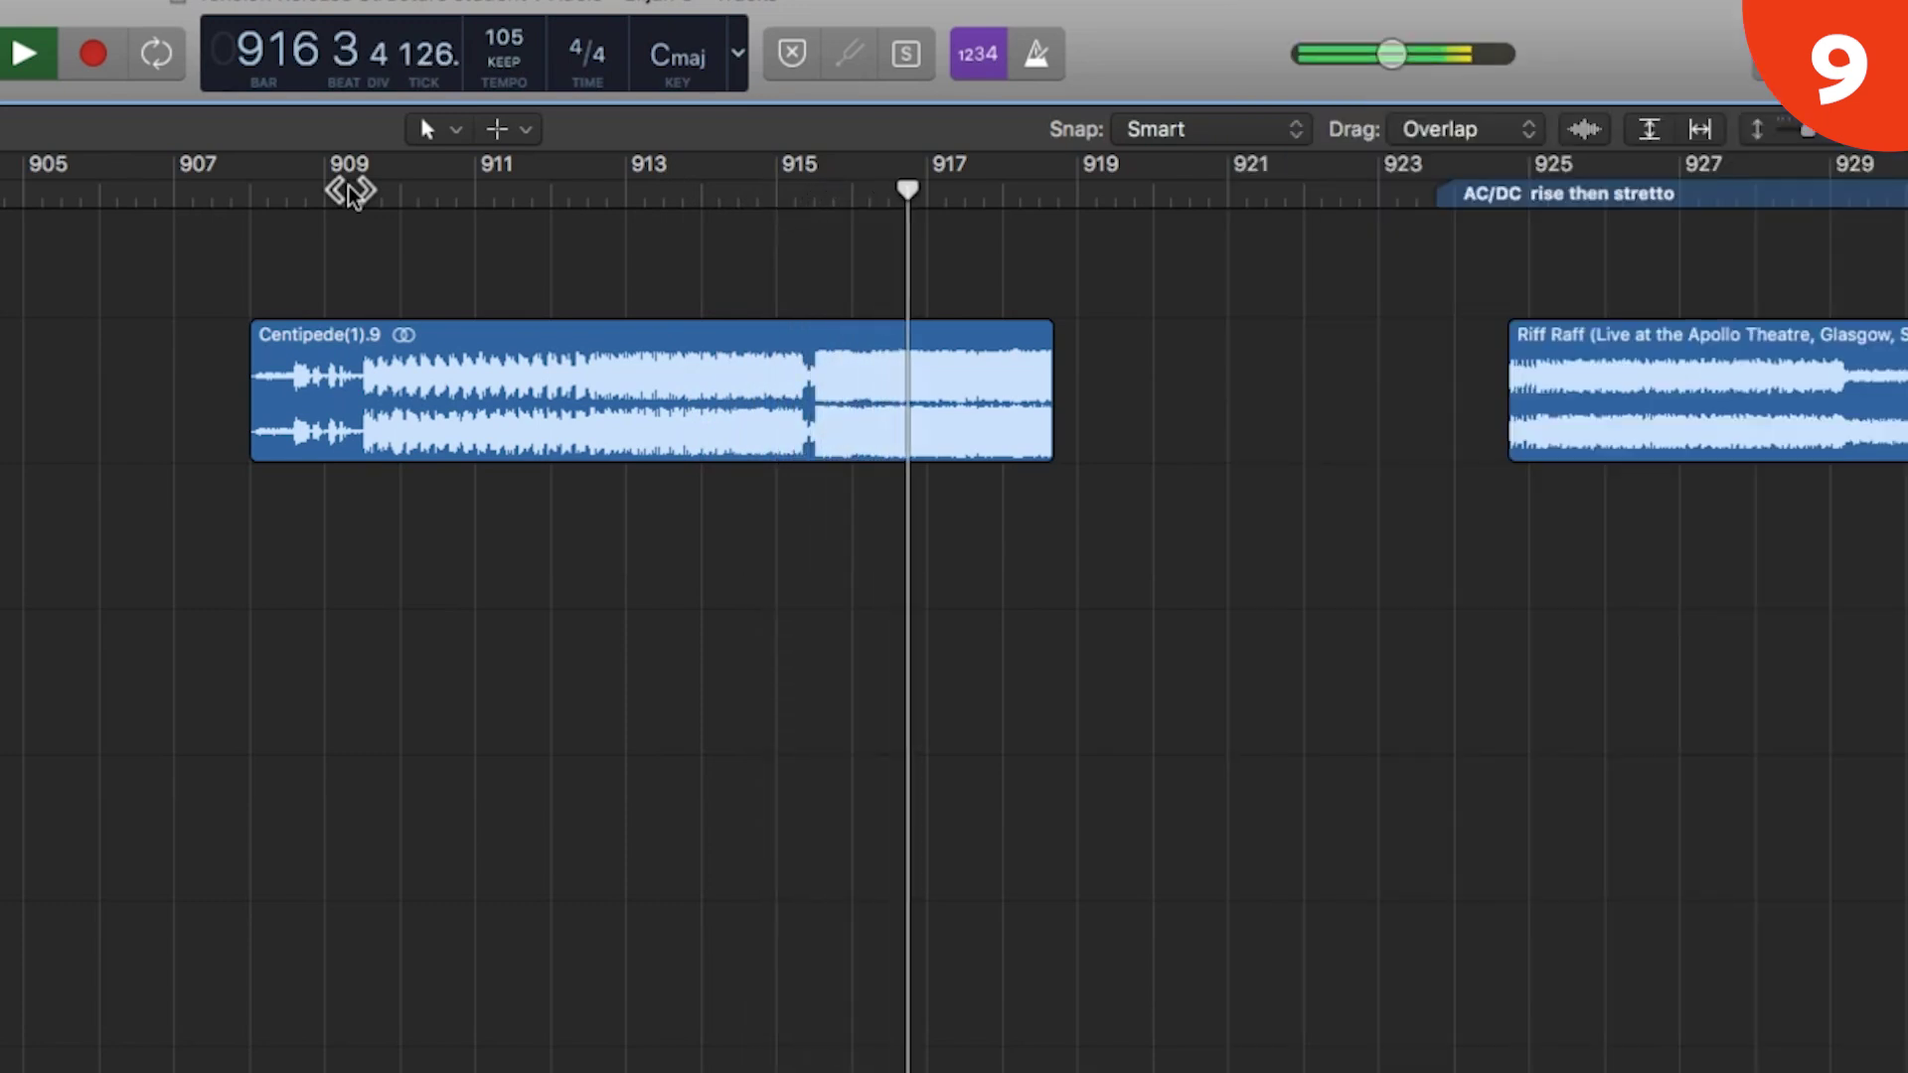
pyautogui.press('space')
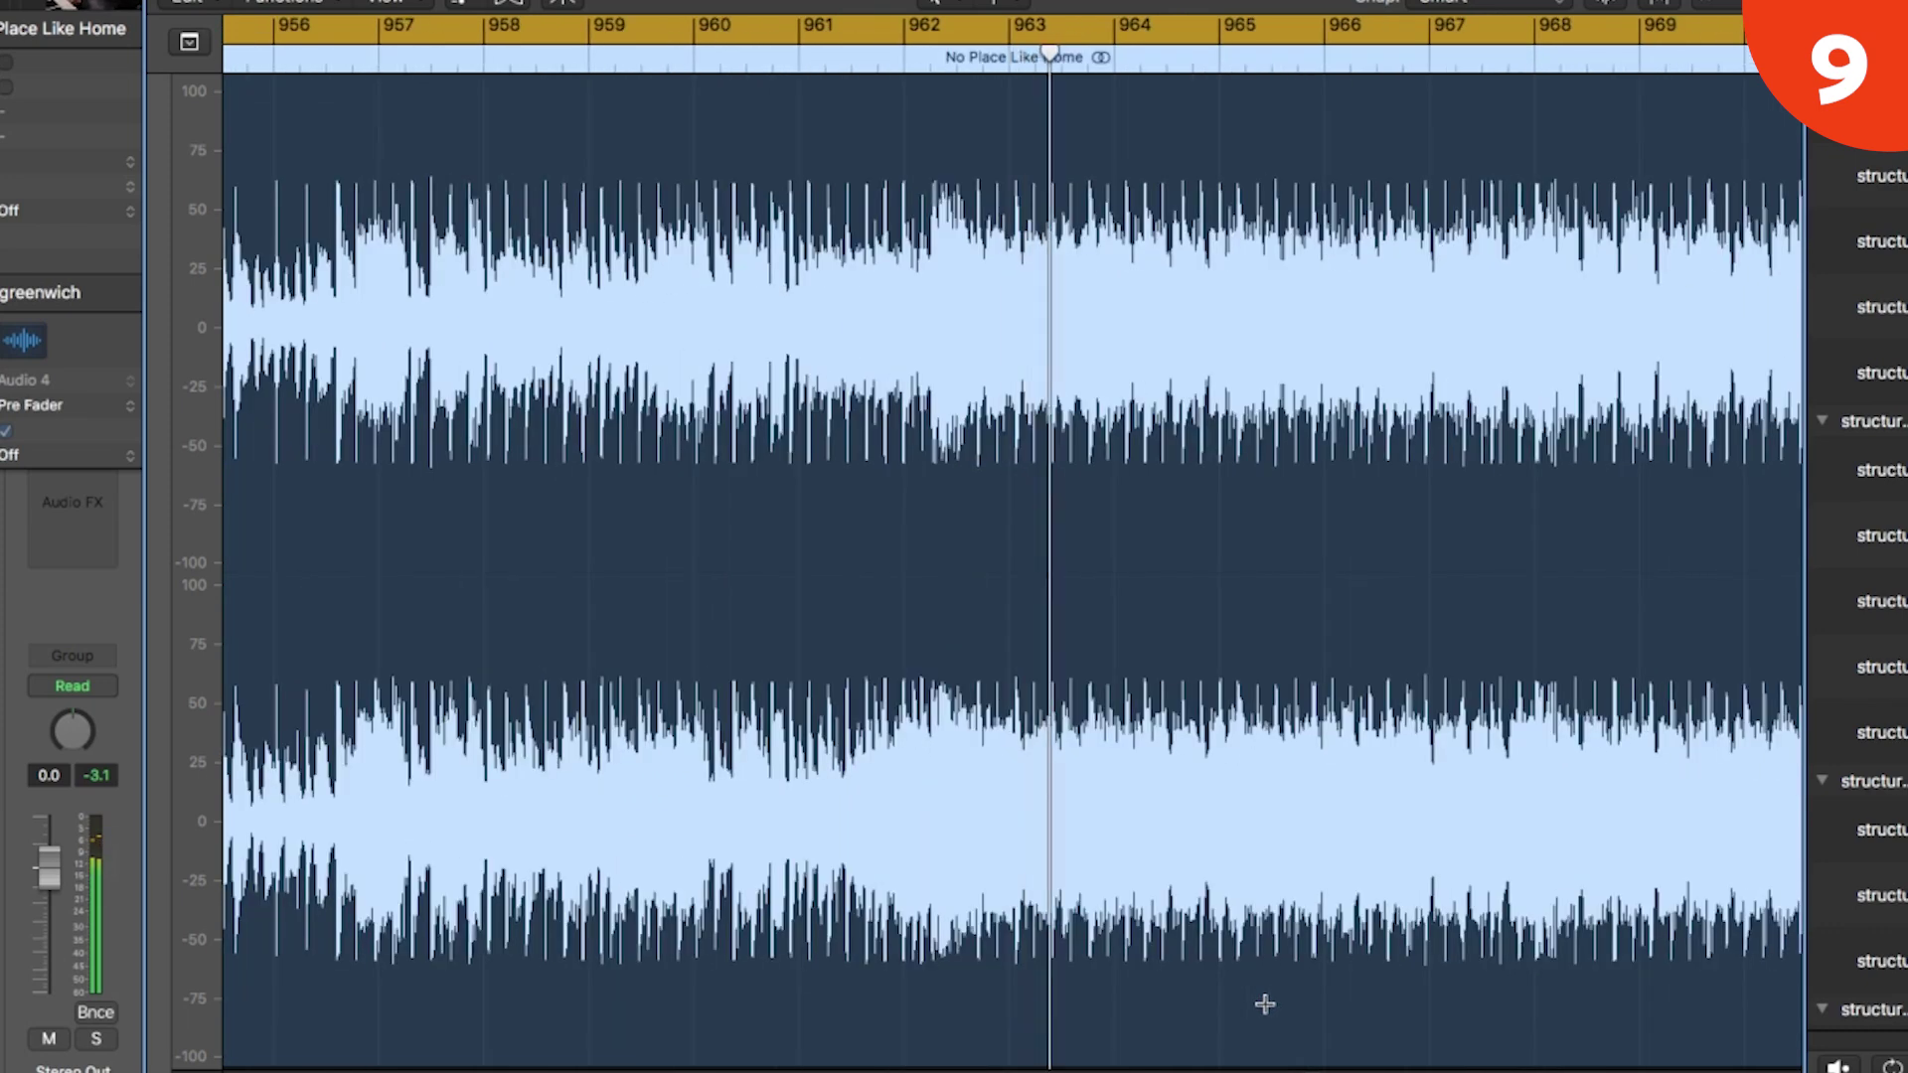
# - Follow the No Place Like Home waveform during playback from about bar 963 to bar 974, examining it in closer detail
pyautogui.hscroll(2, 1264, 1004)
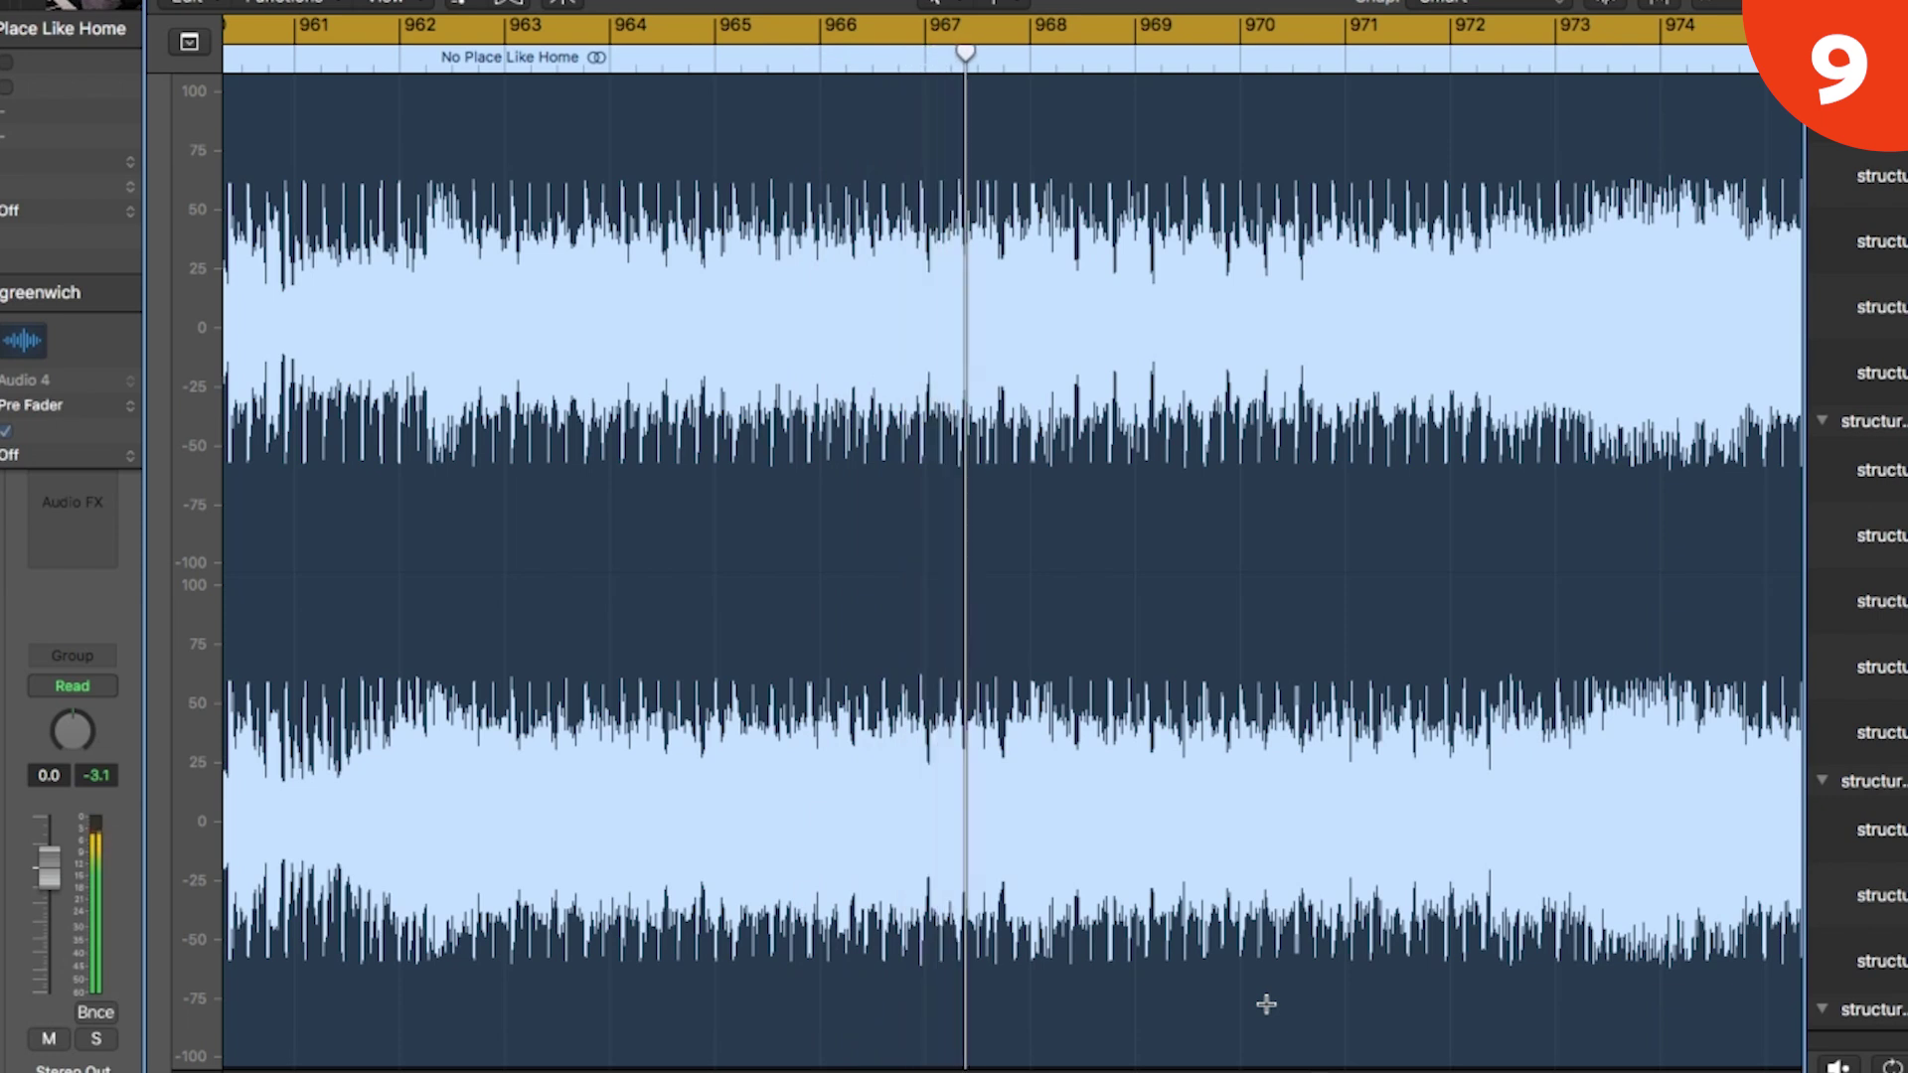
pyautogui.press('super+Right')
pyautogui.press('super+Right')
pyautogui.hscroll(5, 1265, 1004)
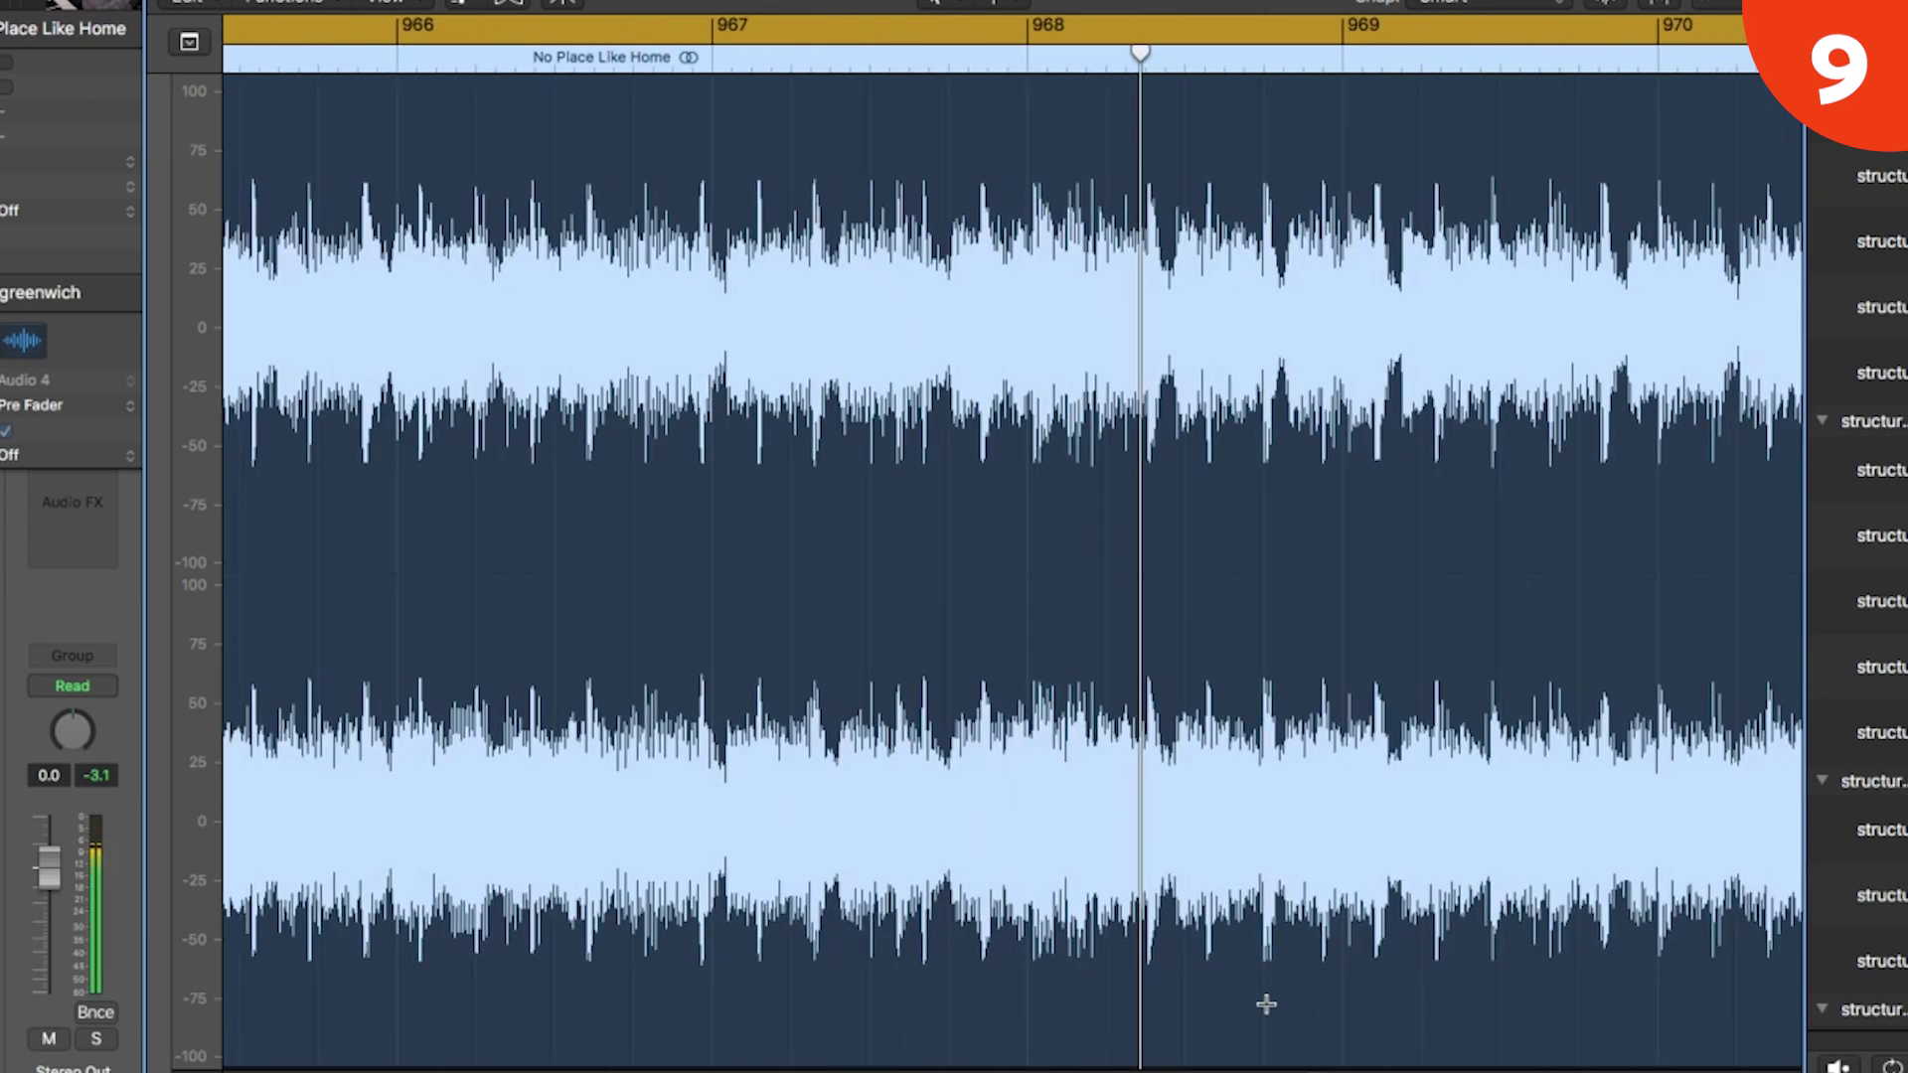
pyautogui.hscroll(3, 1266, 1003)
pyautogui.hscroll(5, 1265, 1003)
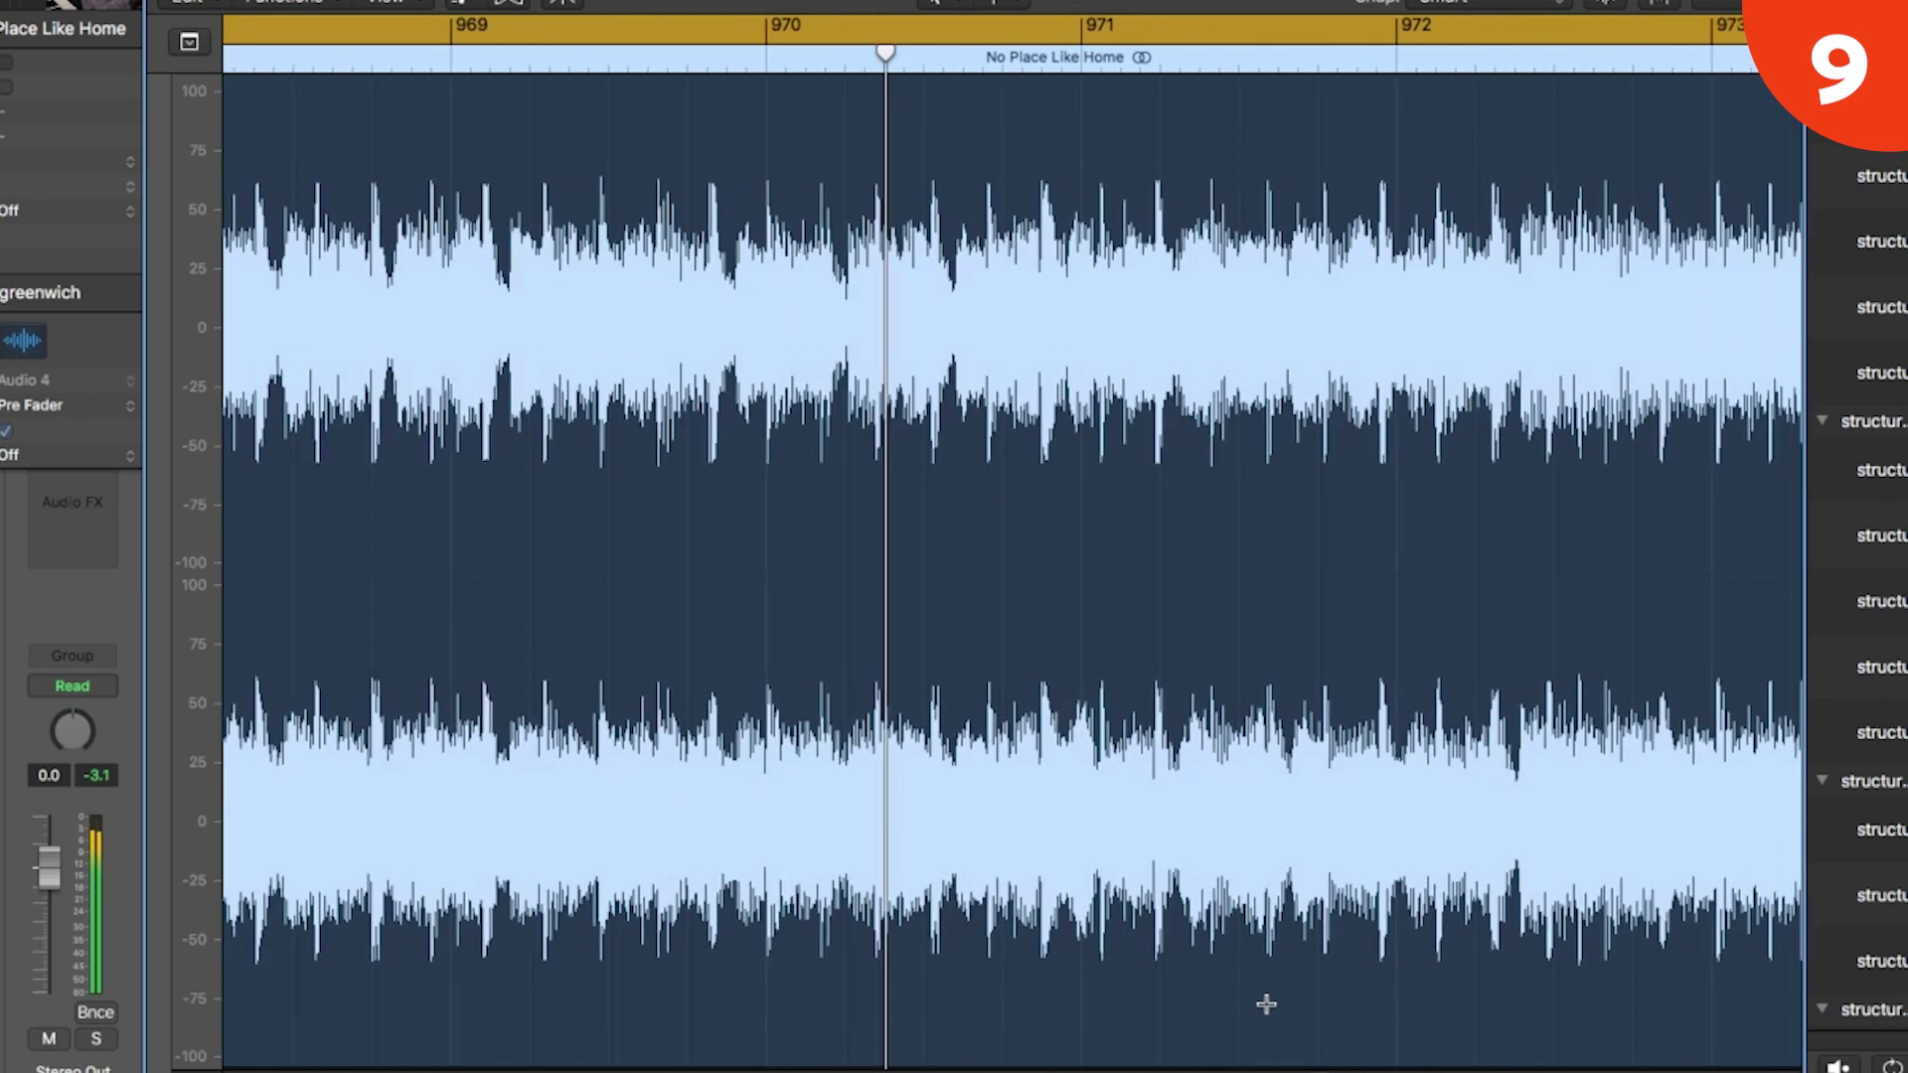
pyautogui.hscroll(4, 1267, 1004)
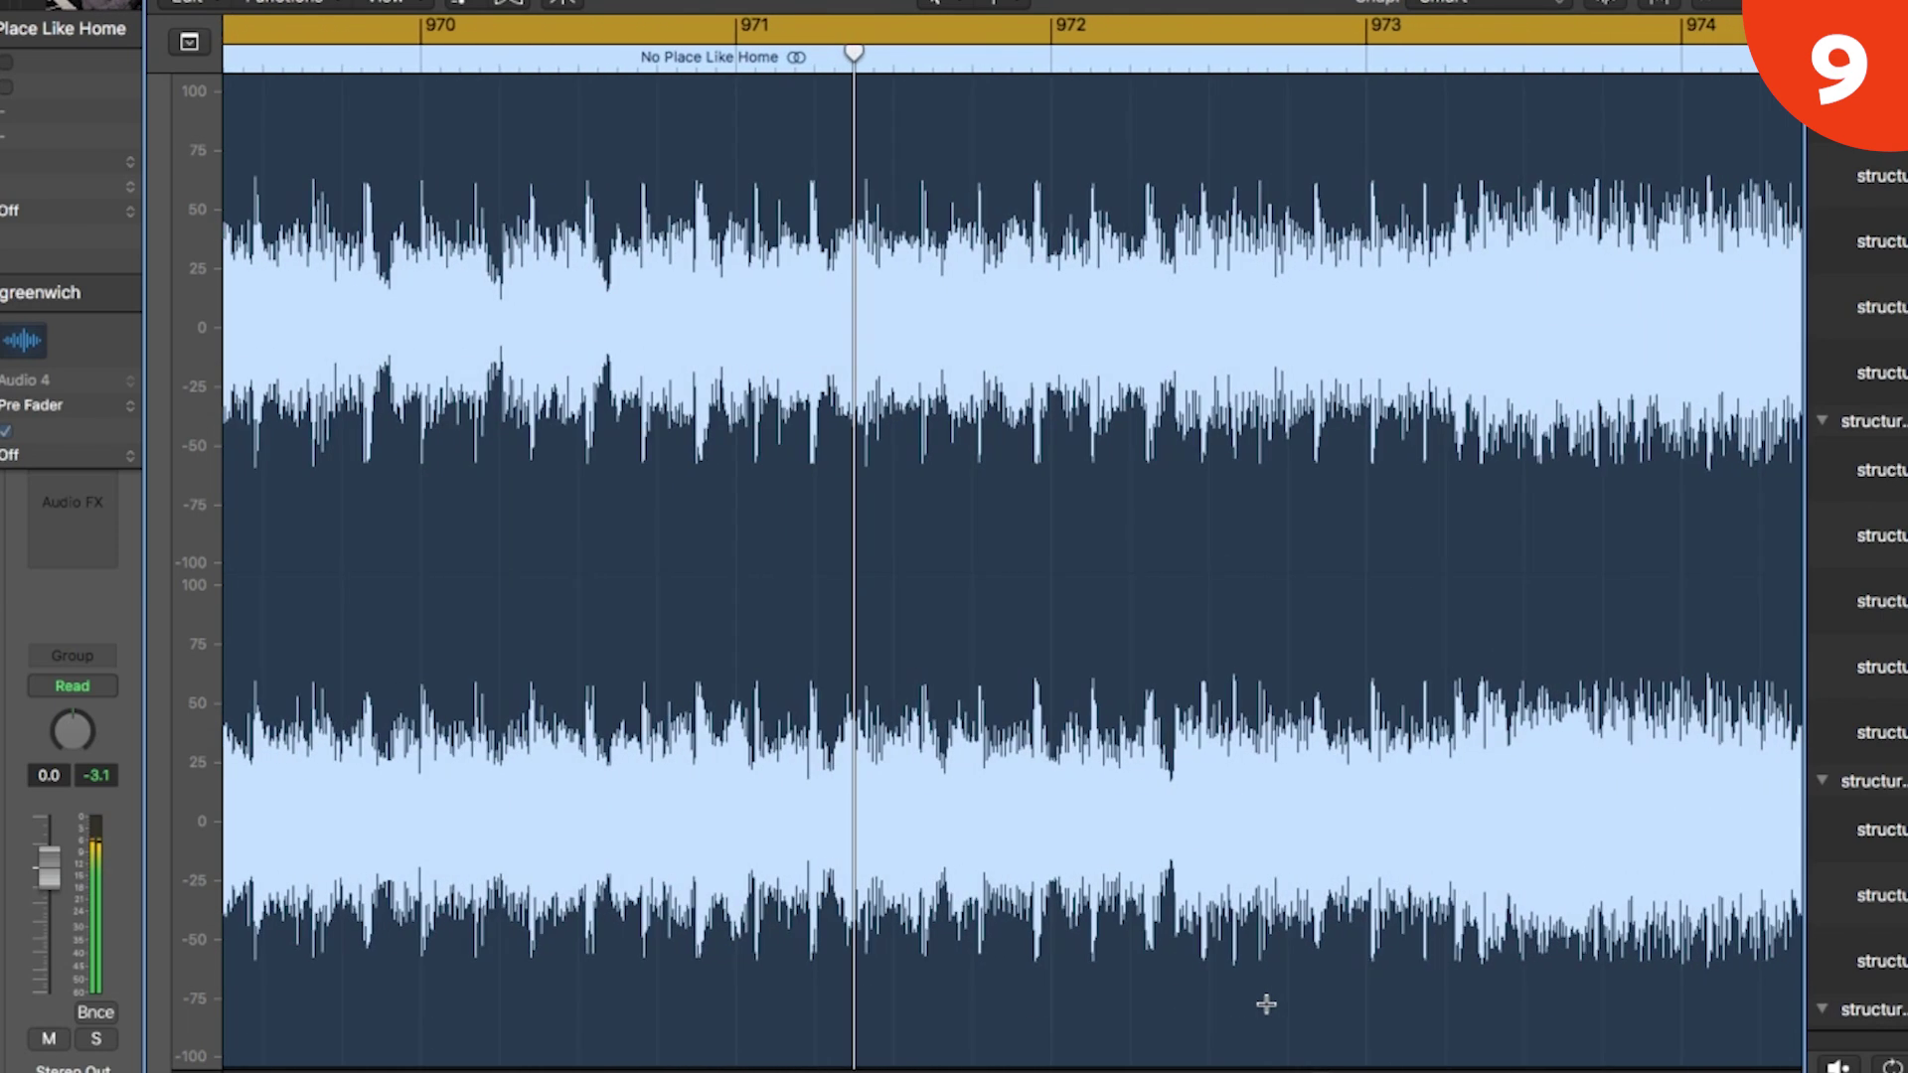
pyautogui.hscroll(4, 1266, 1003)
pyautogui.hscroll(6, 1266, 1003)
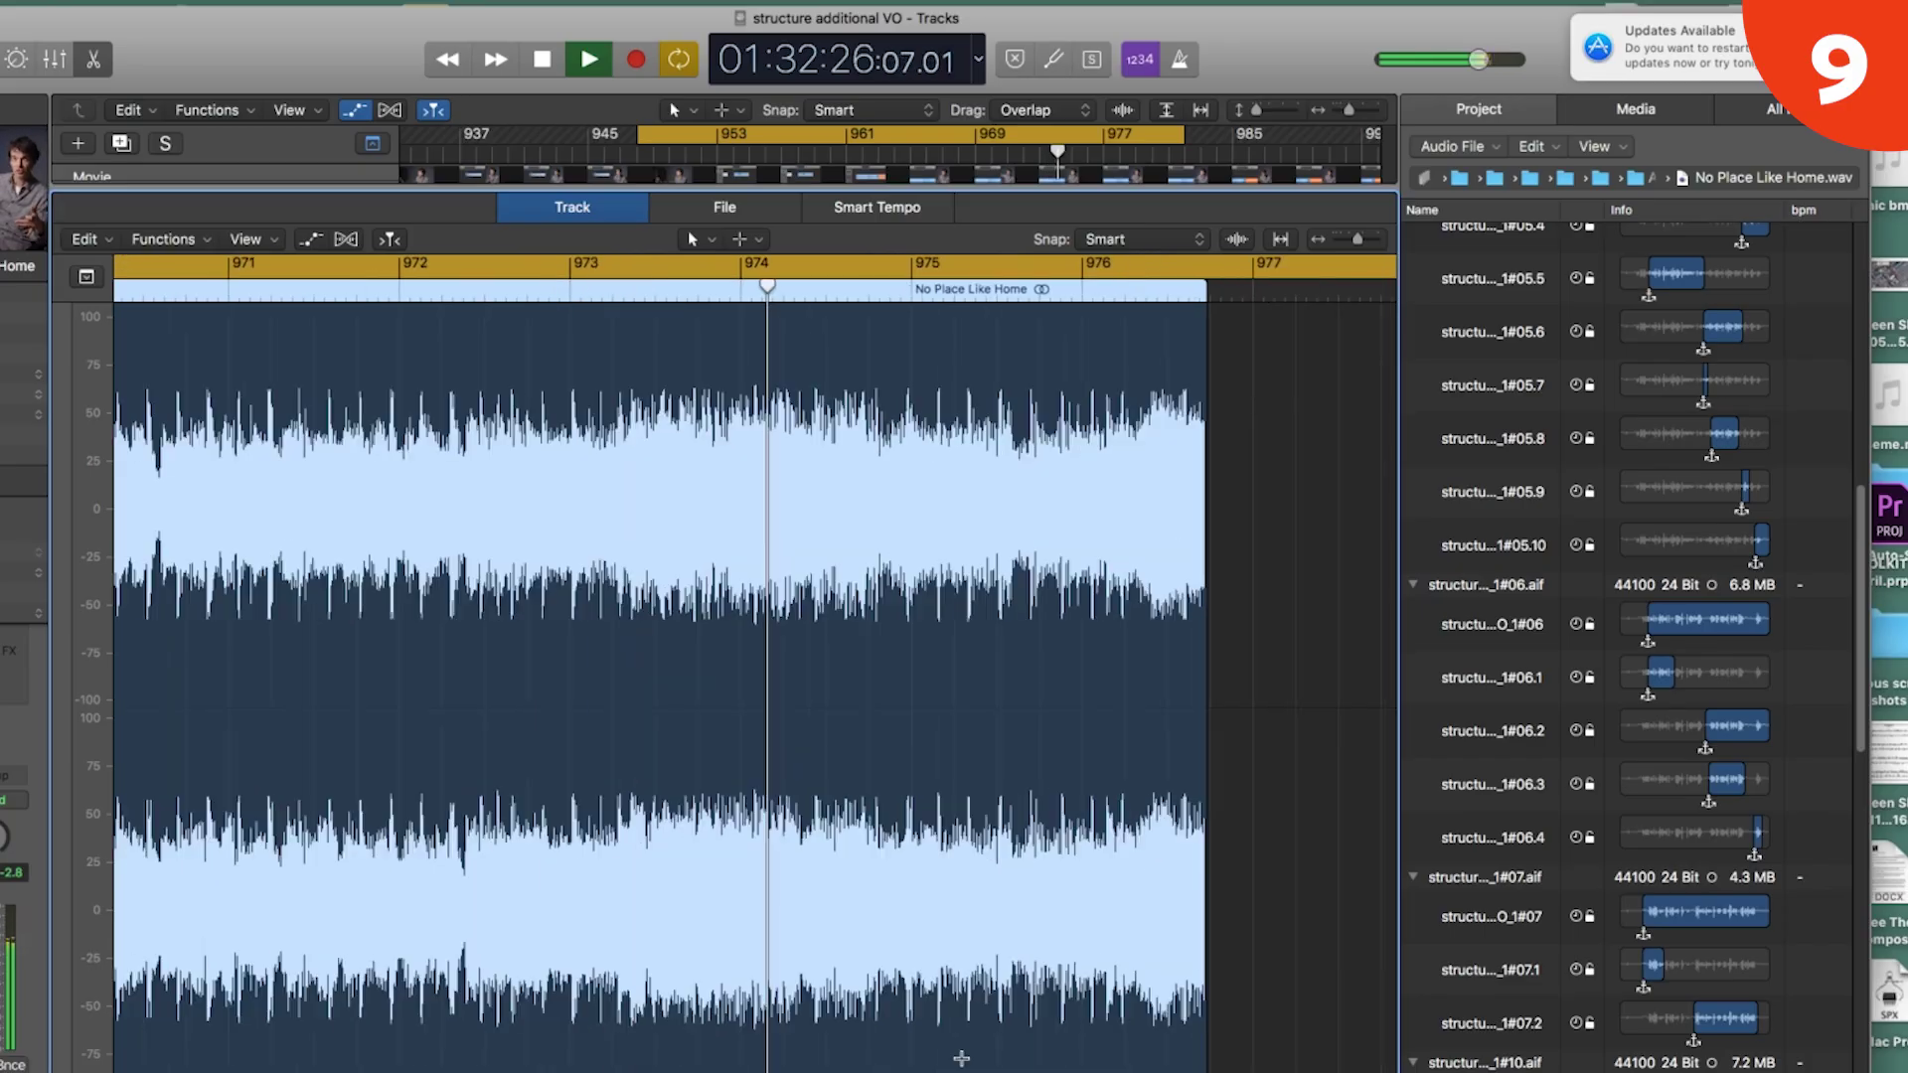
# - Move the playhead to bar 1163 at the start of the green DNA region and play the DNA excerpt
pyautogui.scroll(-8, 962, 1059)
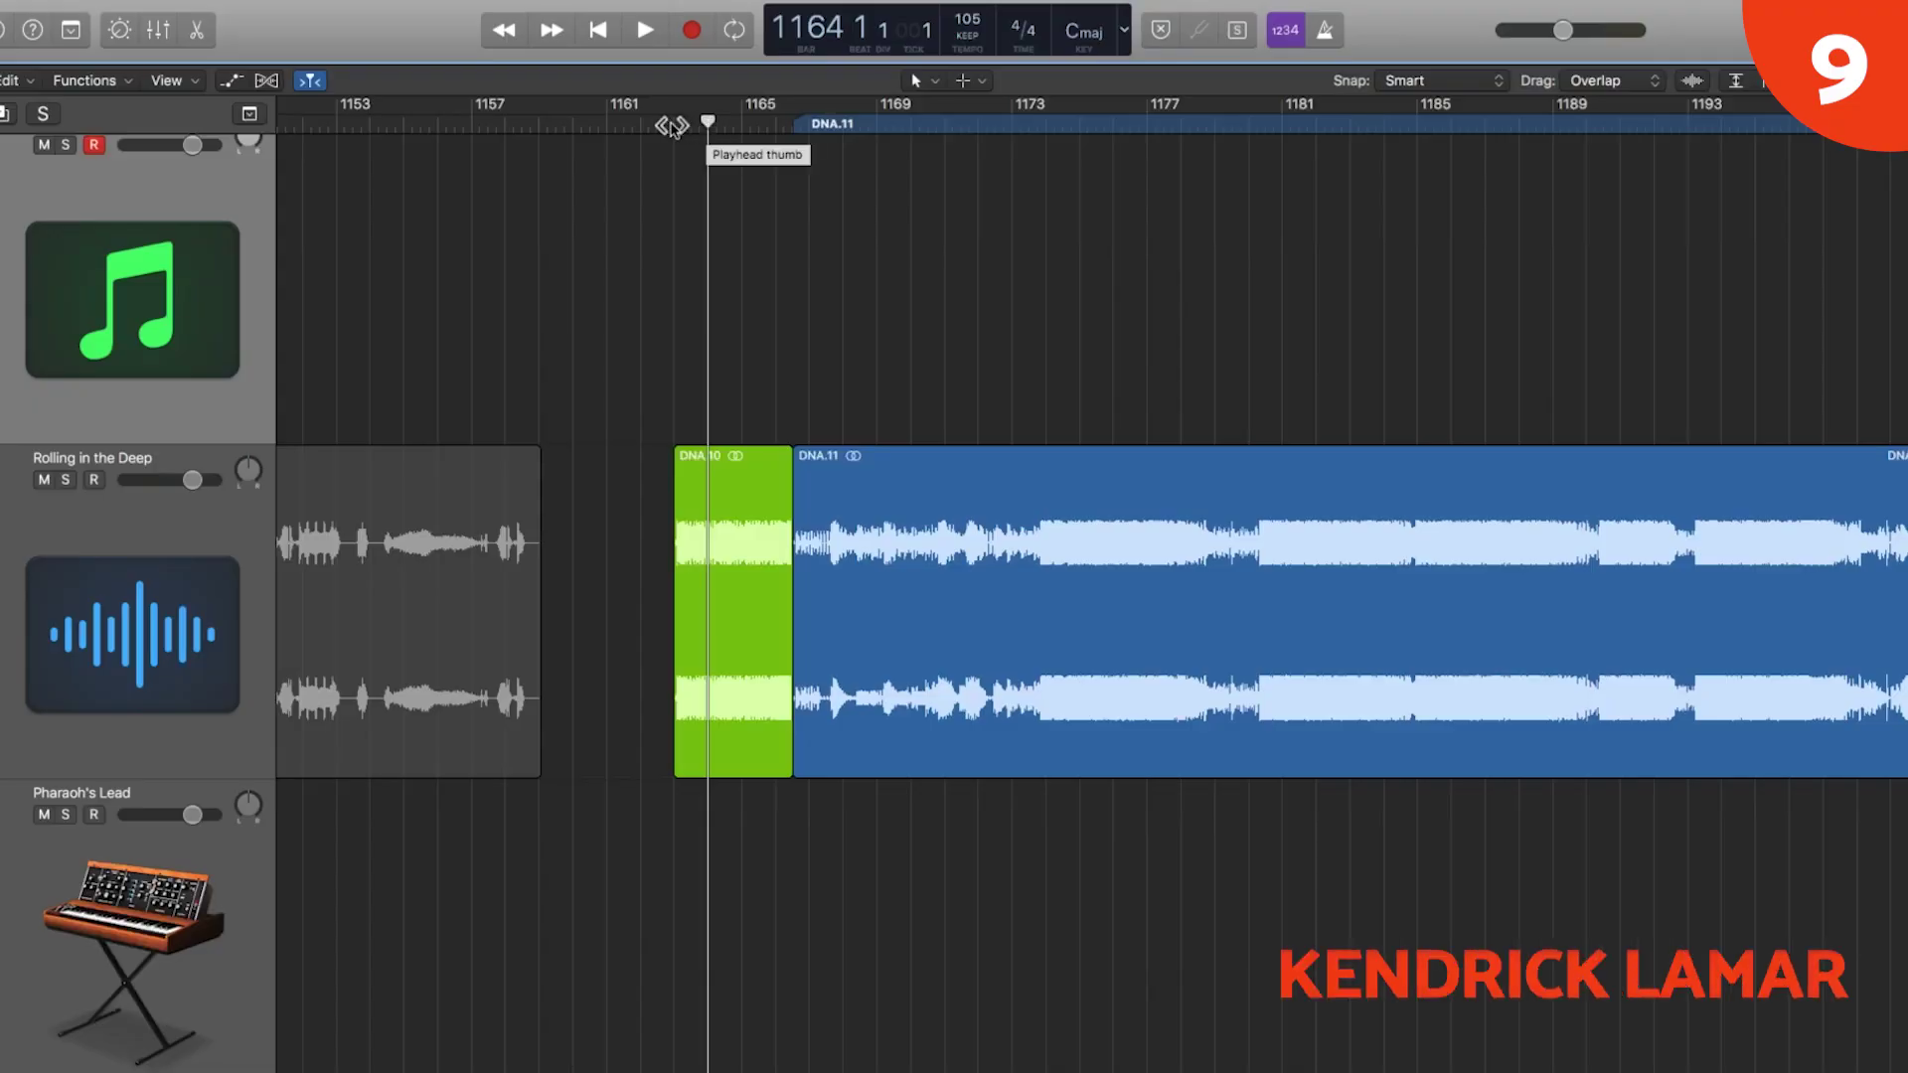
pyautogui.moveTo(709, 127); pyautogui.dragTo(673, 127)
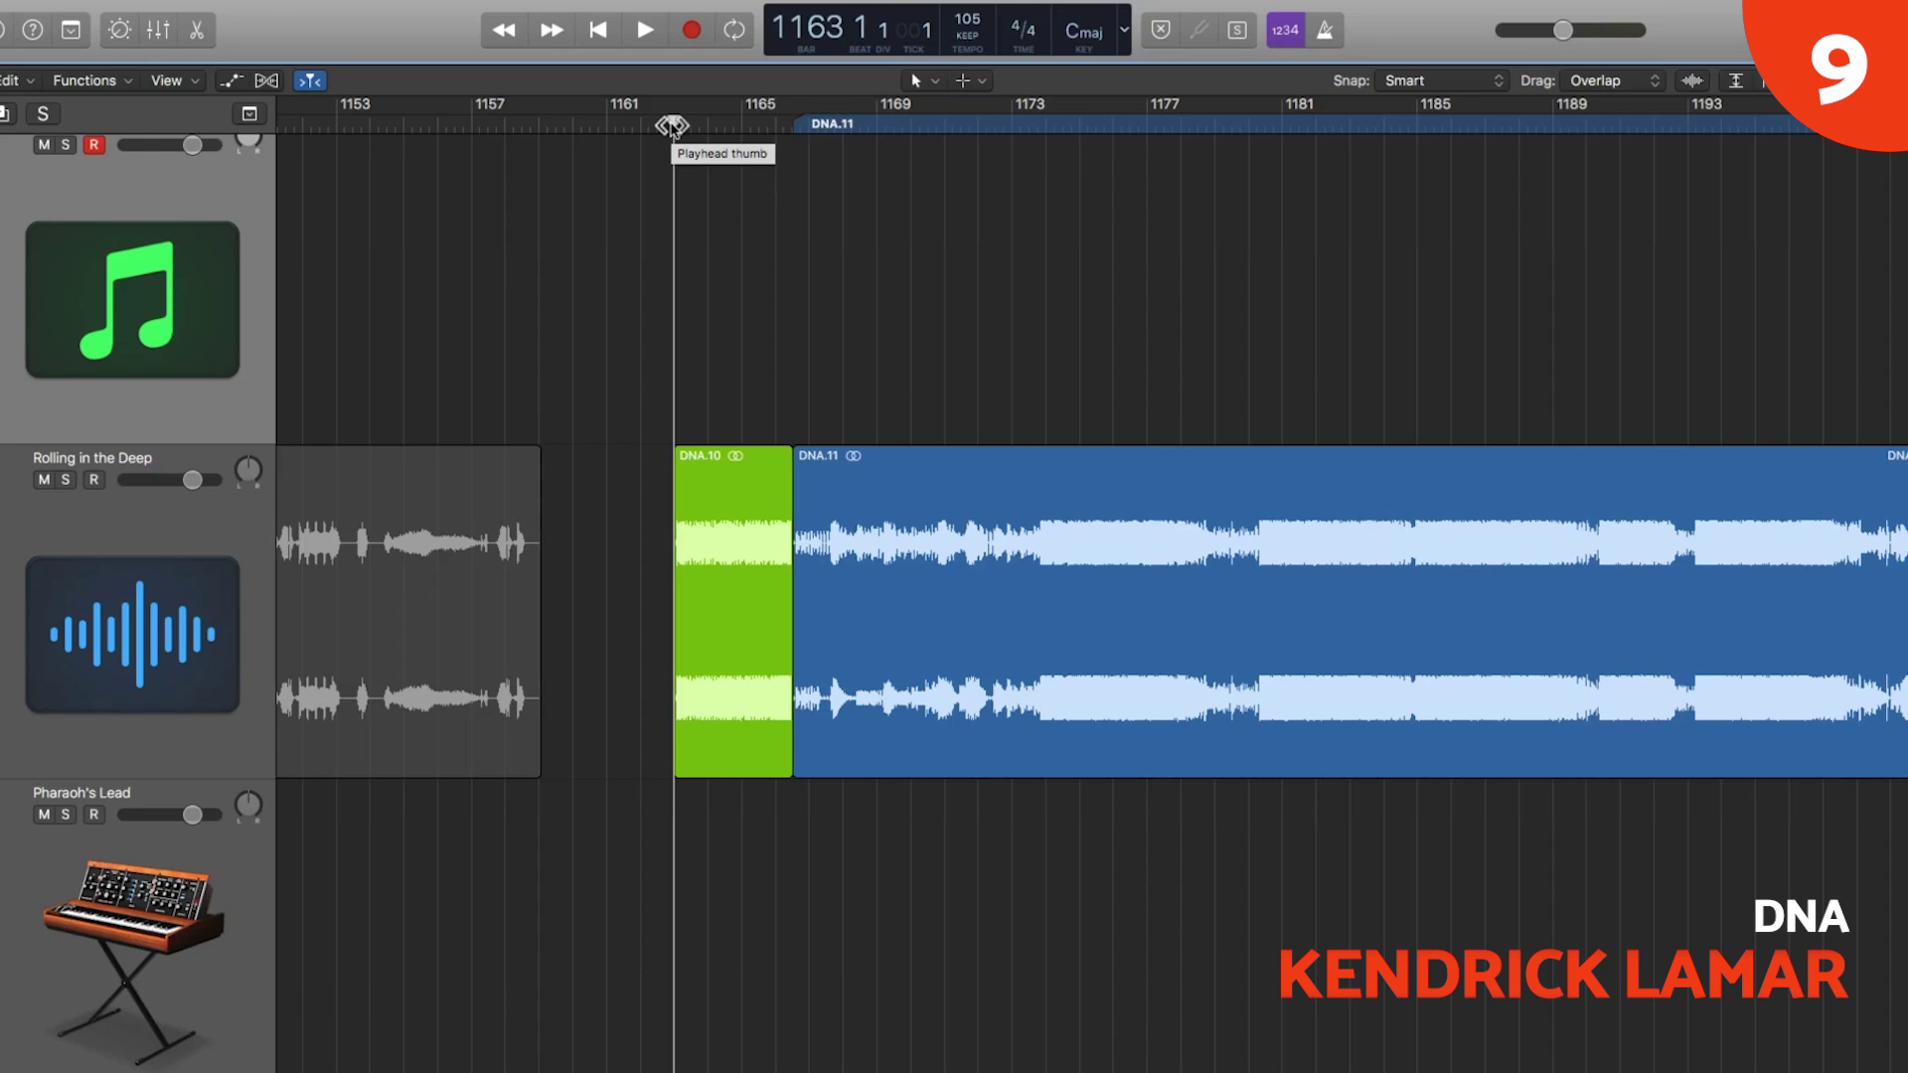
pyautogui.press('space')
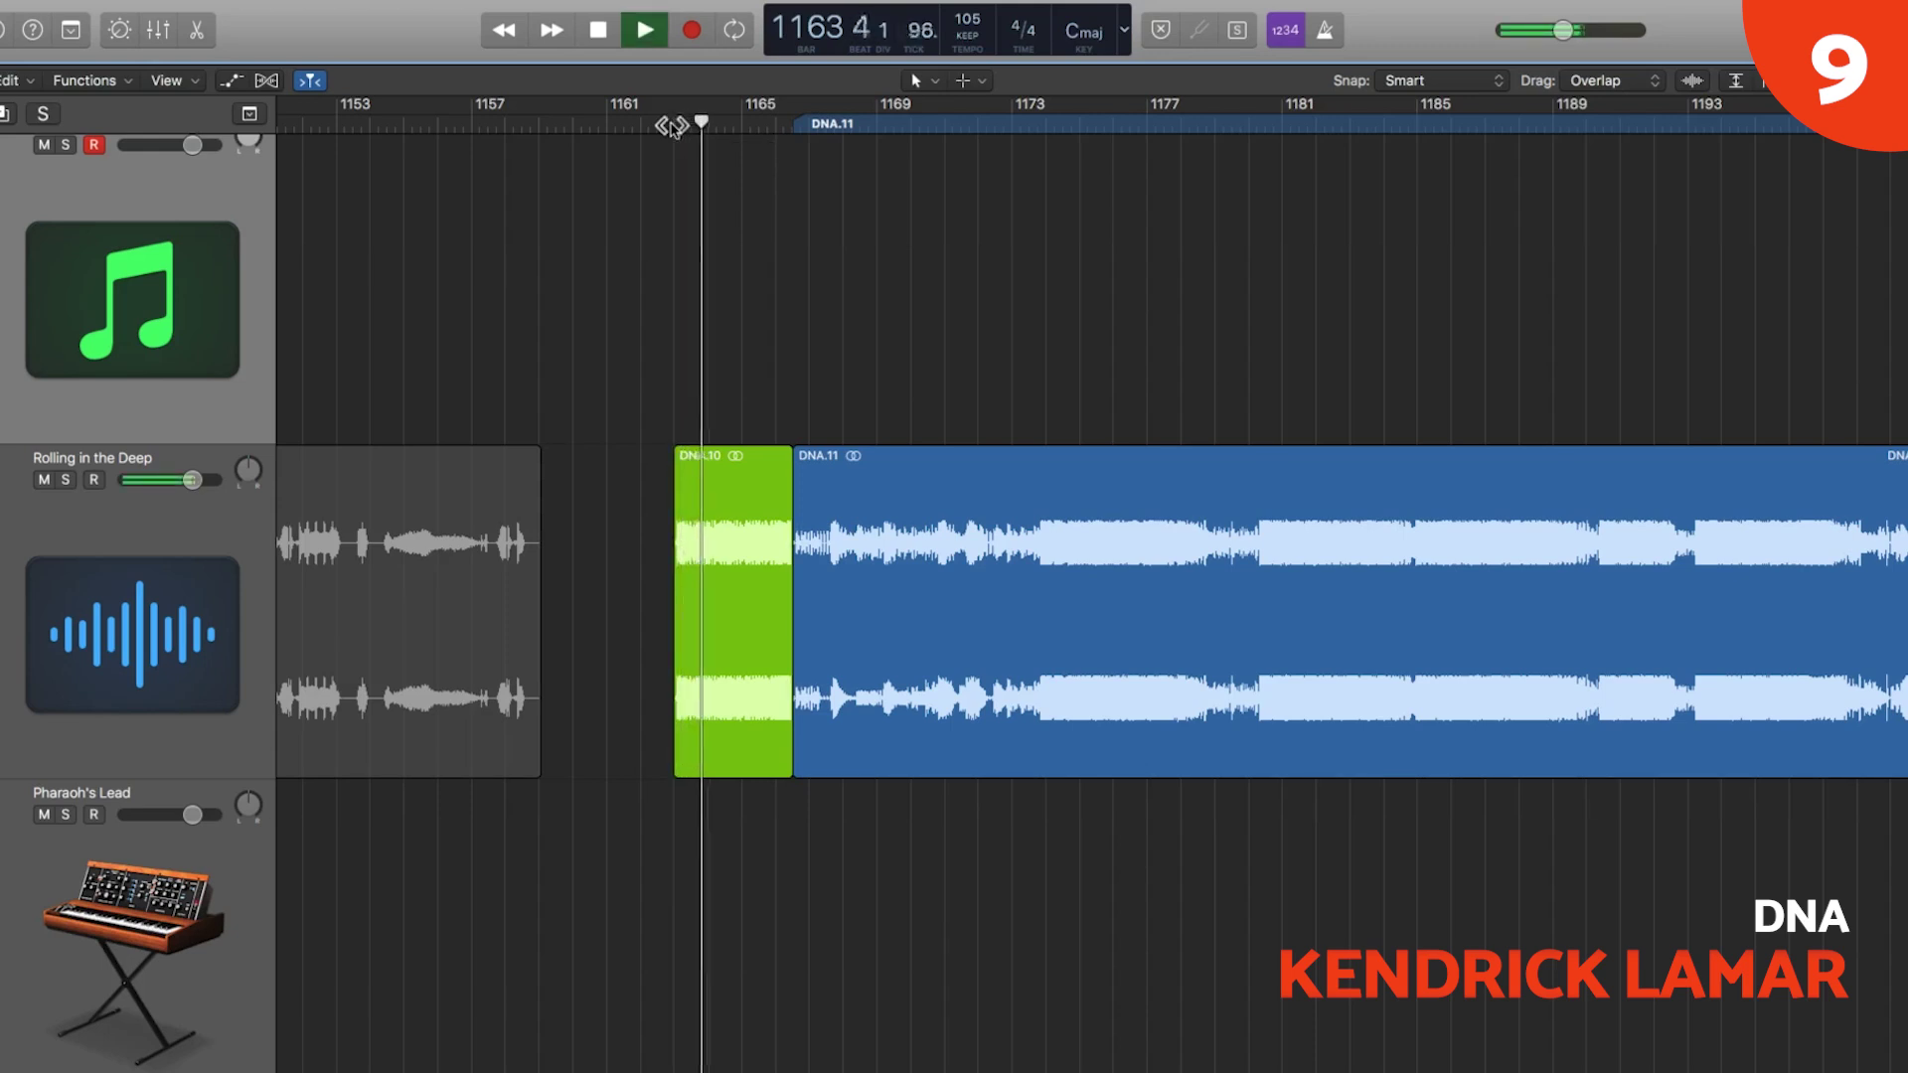
pyautogui.hscroll(1, 979, 203)
pyautogui.hscroll(1, 958, 185)
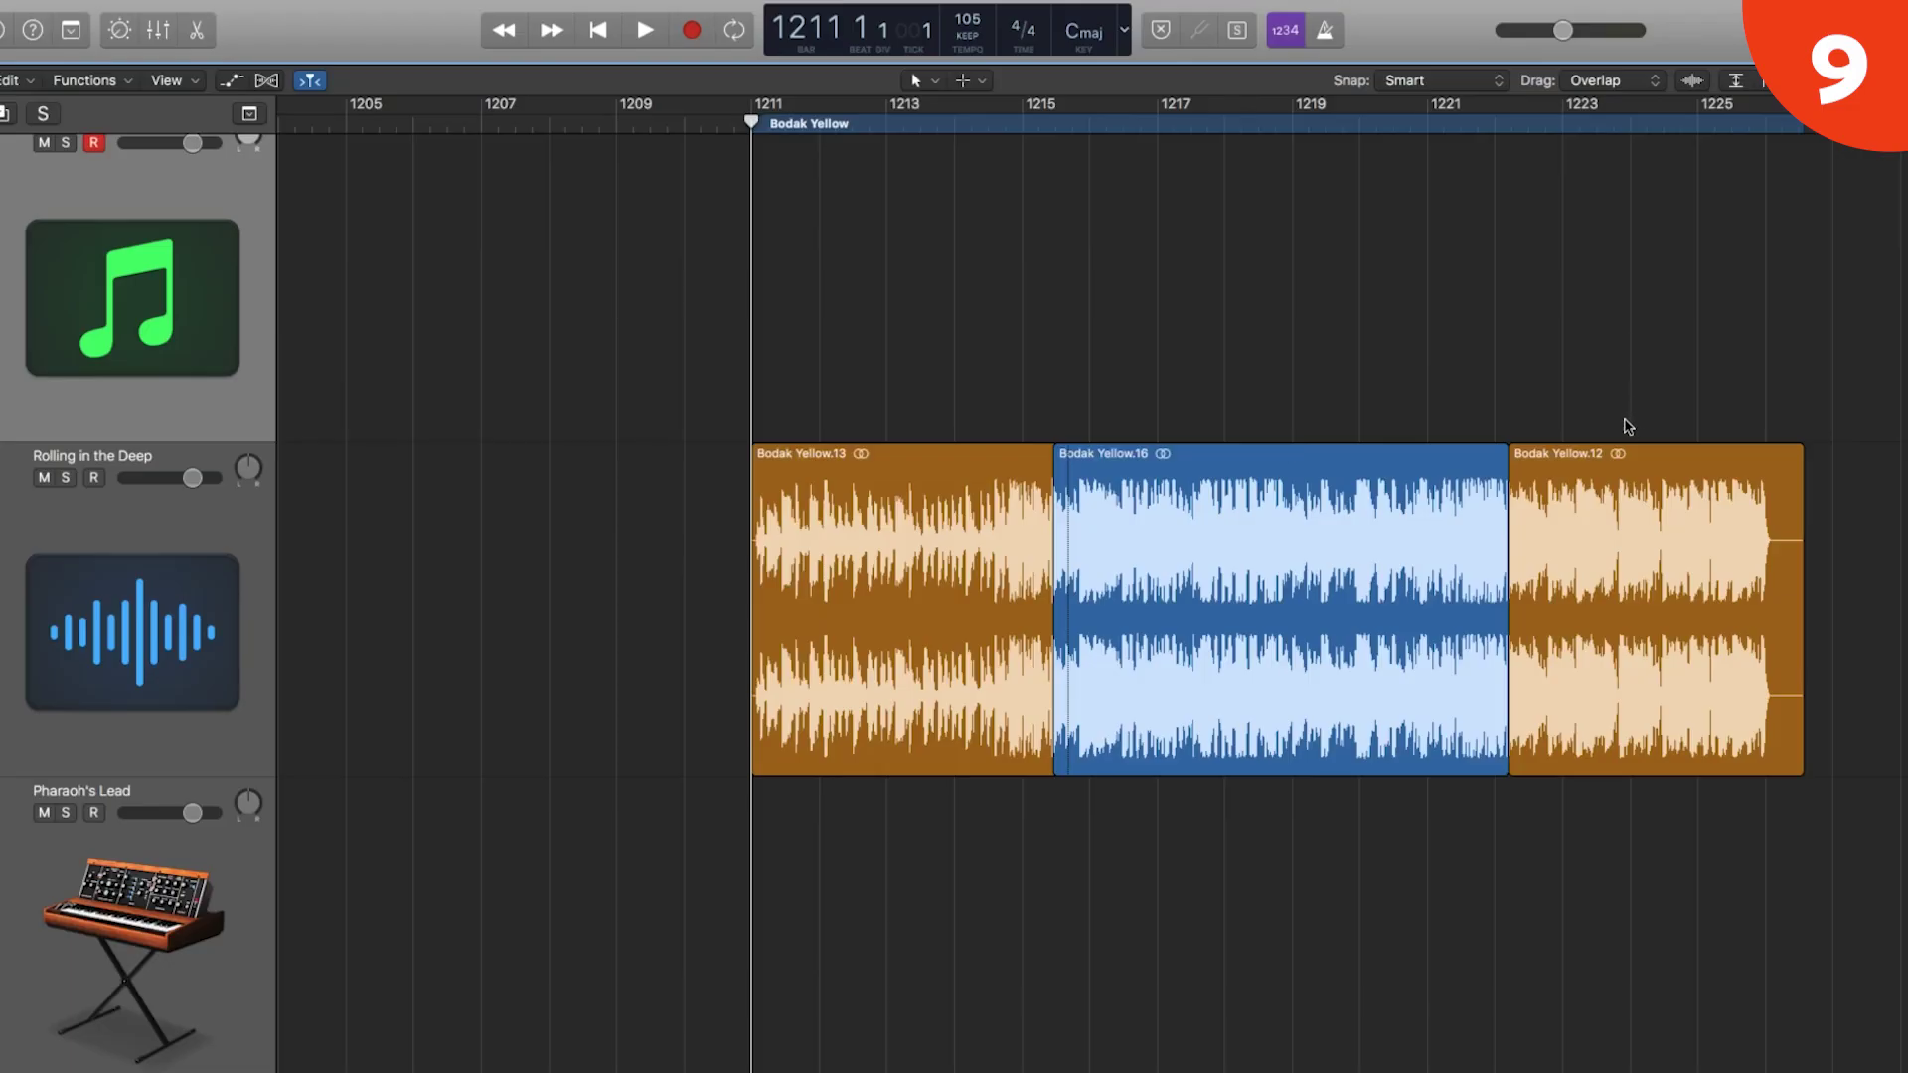
# - Move the playhead to beat 3 of bar 1211 in the opening orange Bodak Yellow region and play the excerpt into the blue section
pyautogui.click(791, 122)
pyautogui.click(790, 122)
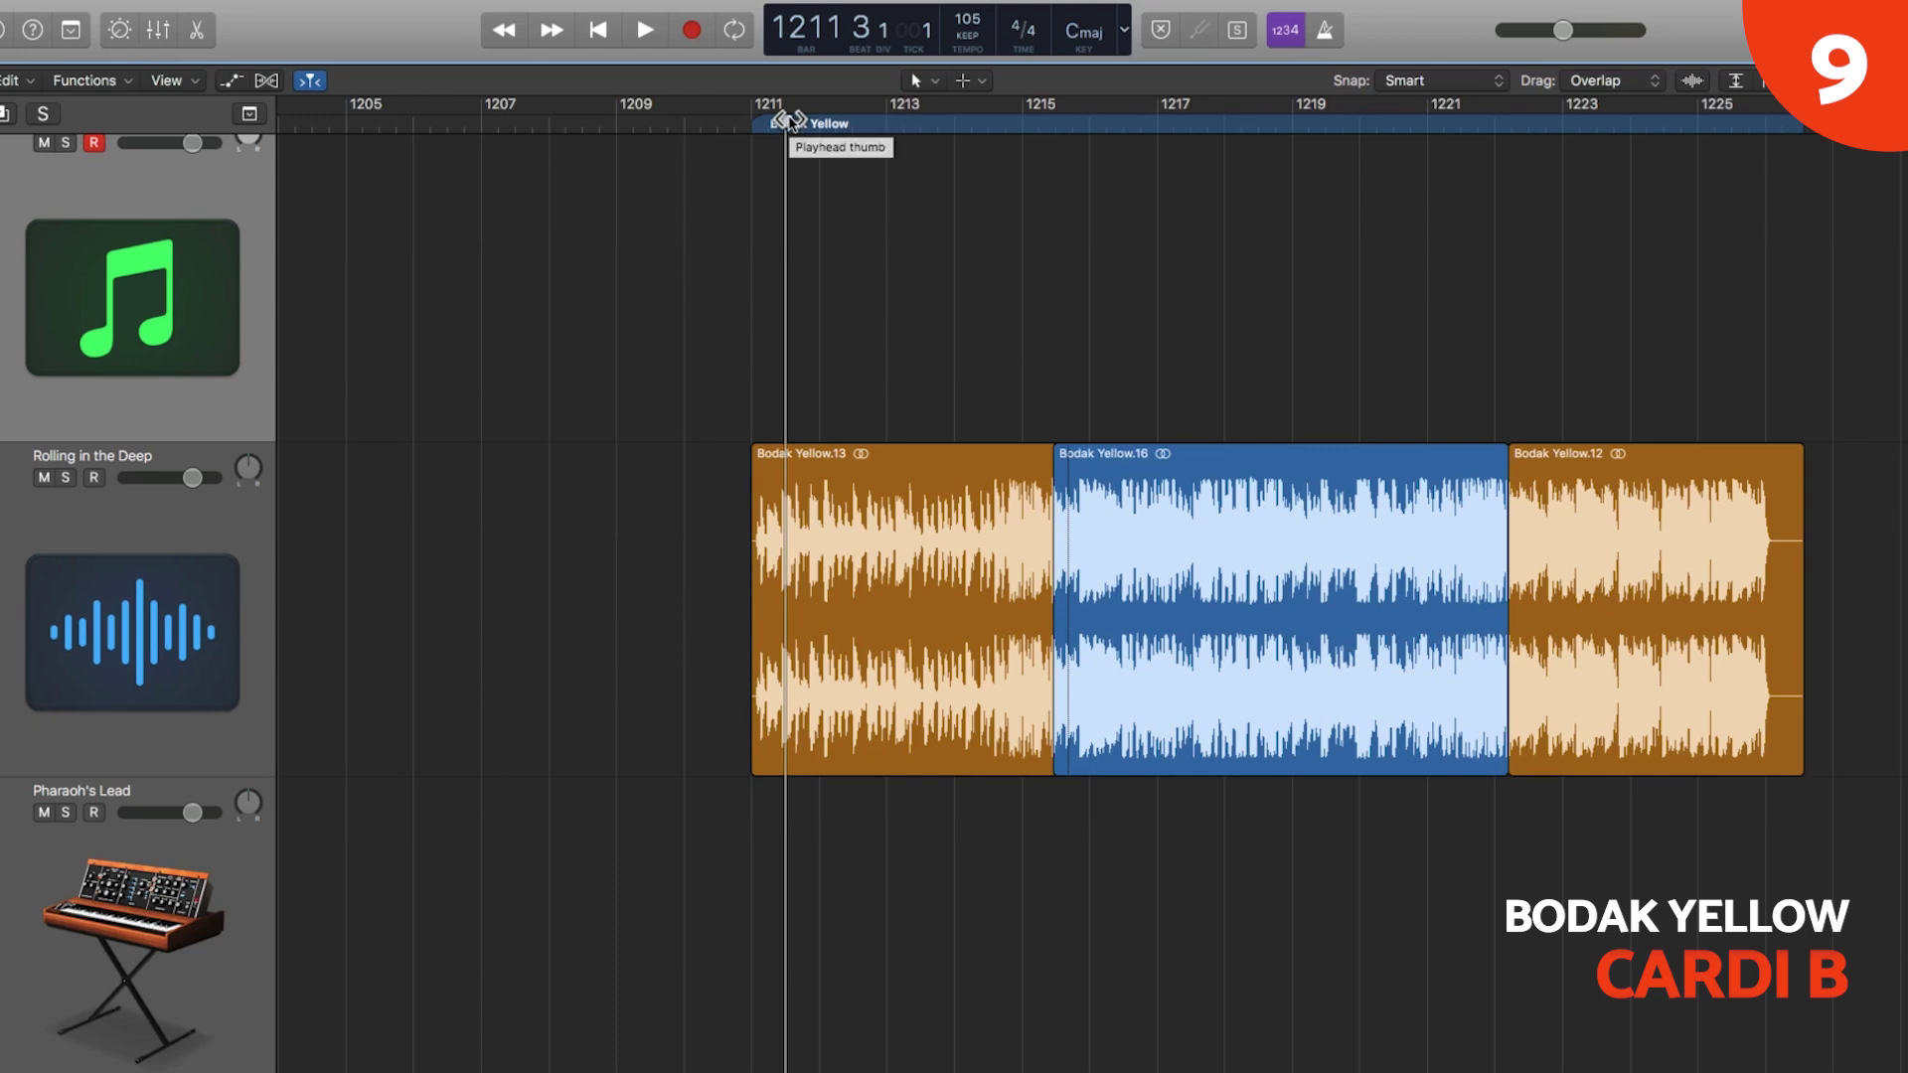
pyautogui.press('space')
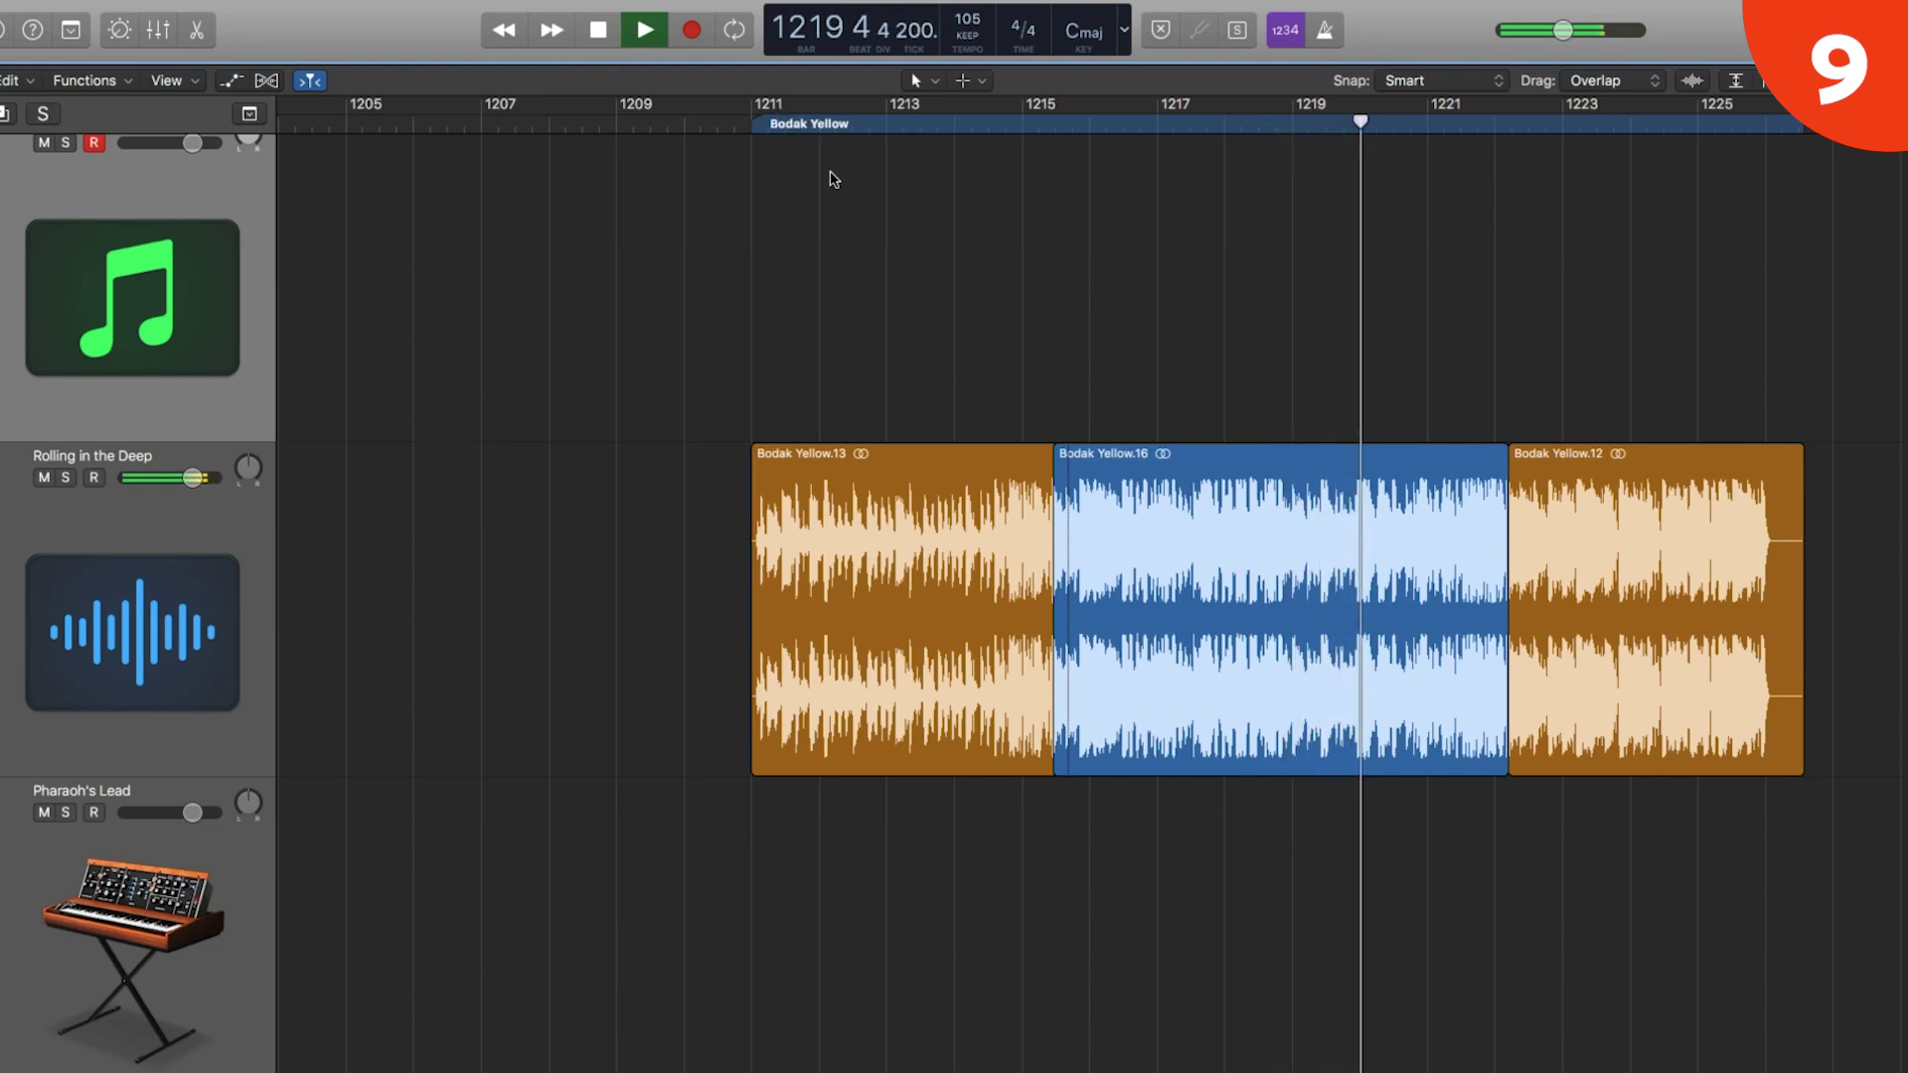
# - Audition the dark green section of The Blacker The Berry from bar 374 and stop playback just inside the blue section at bar 386
pyautogui.hscroll(3, 823, 316)
pyautogui.hscroll(2, 823, 317)
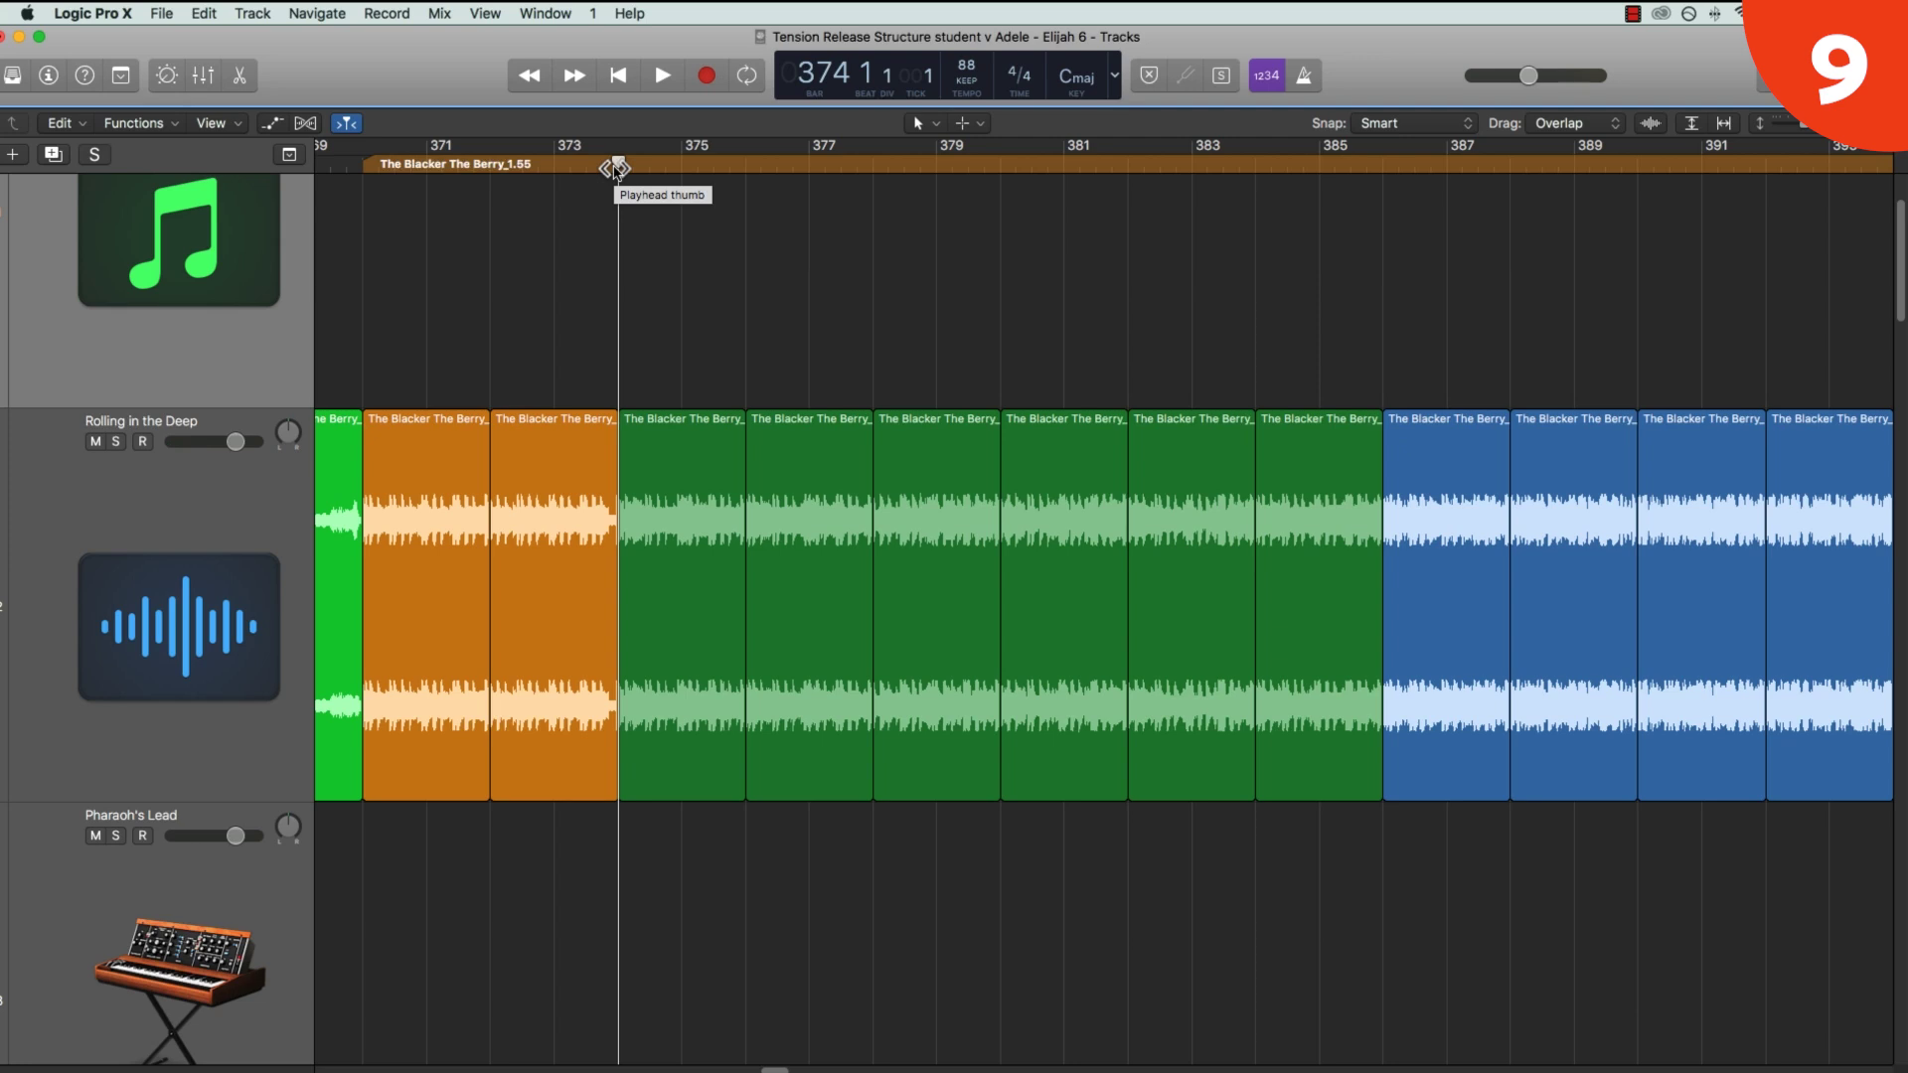
pyautogui.press('space')
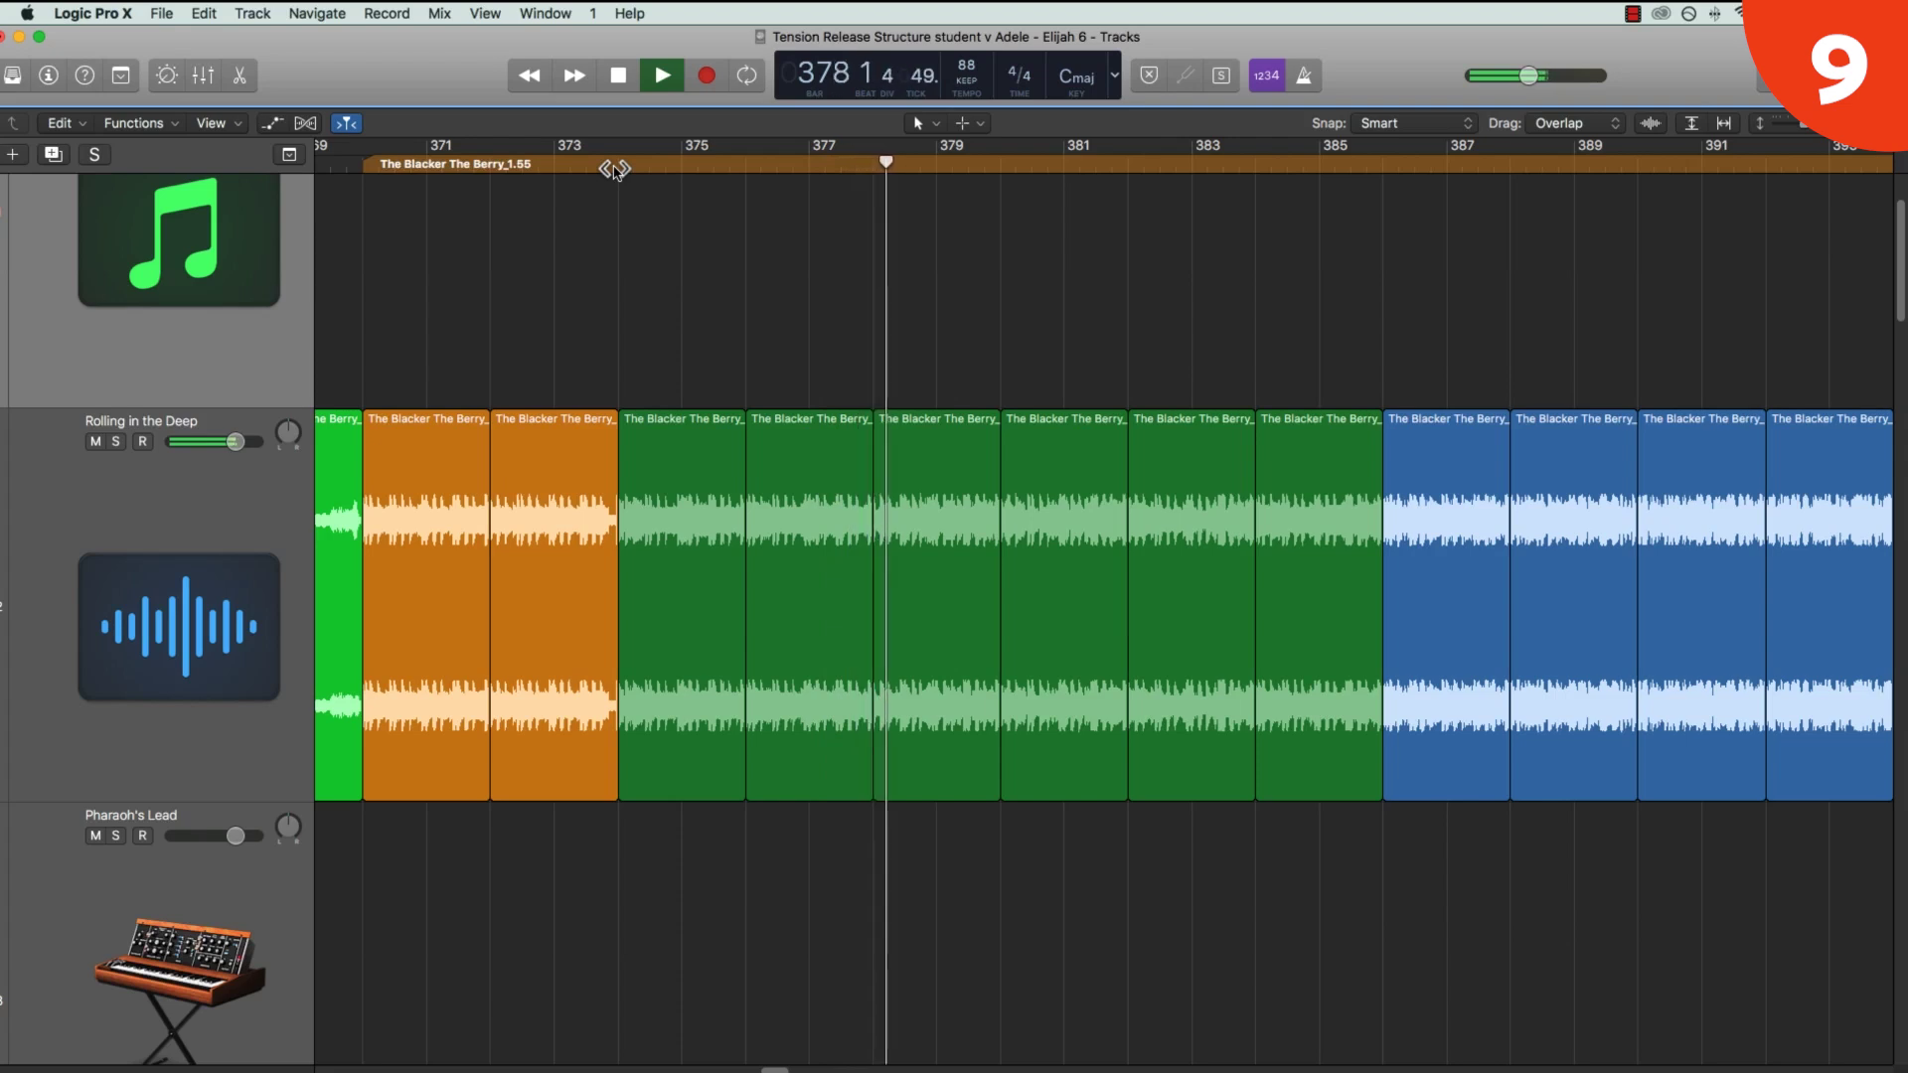
pyautogui.hscroll(3, 709, 410)
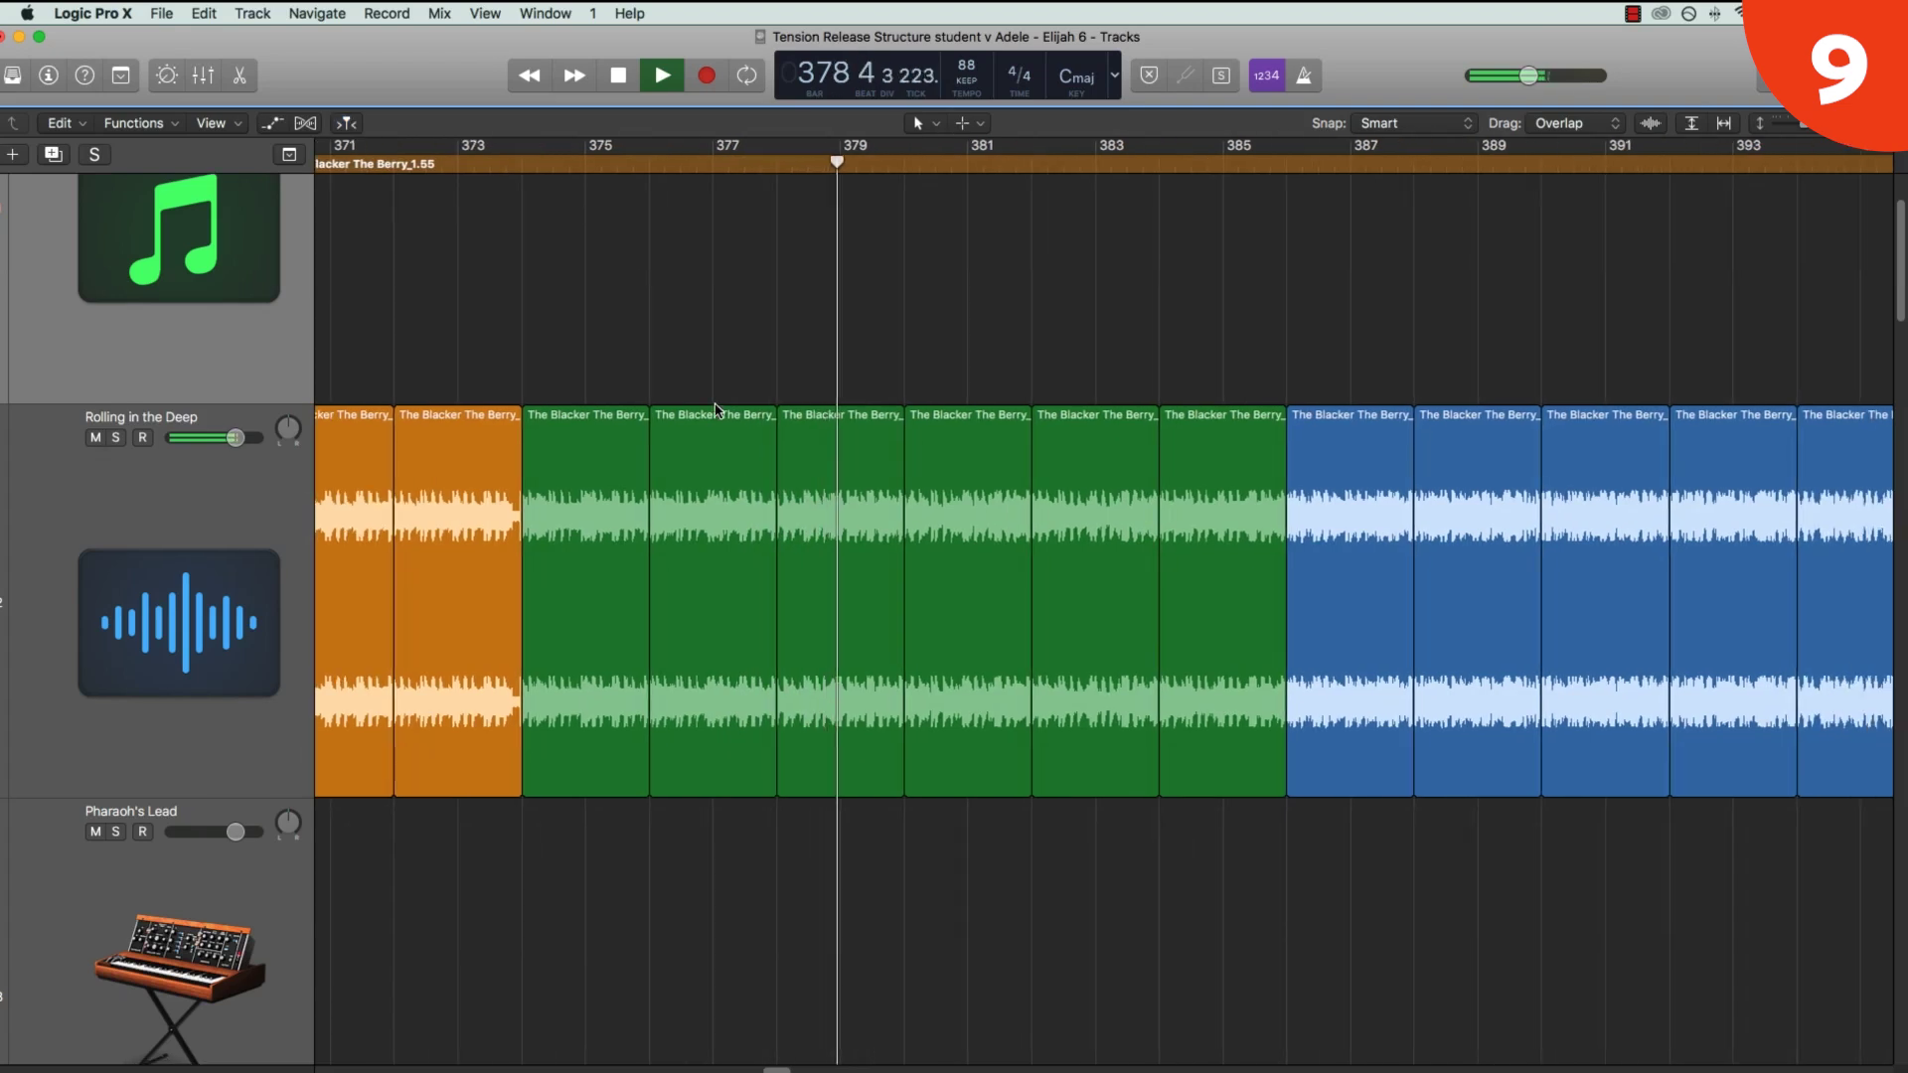
pyautogui.hscroll(5, 716, 411)
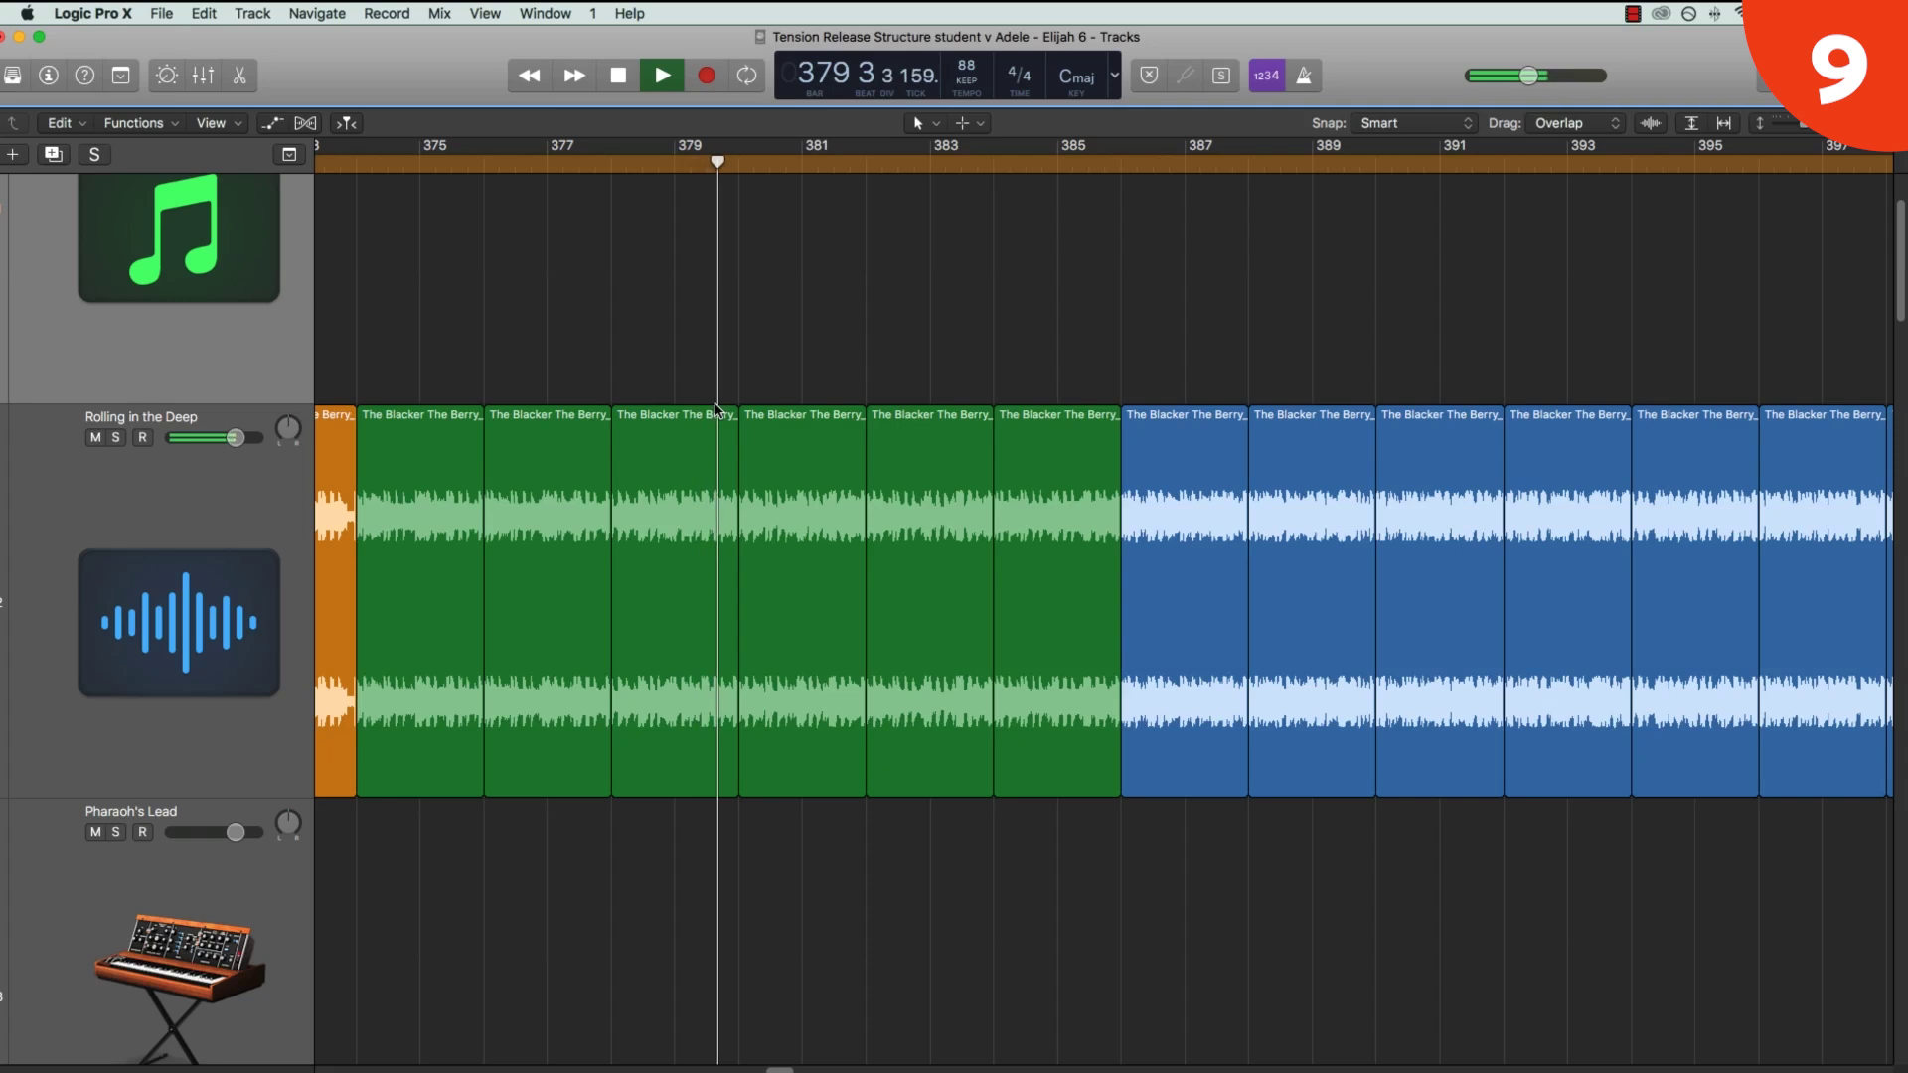
pyautogui.hscroll(2, 715, 410)
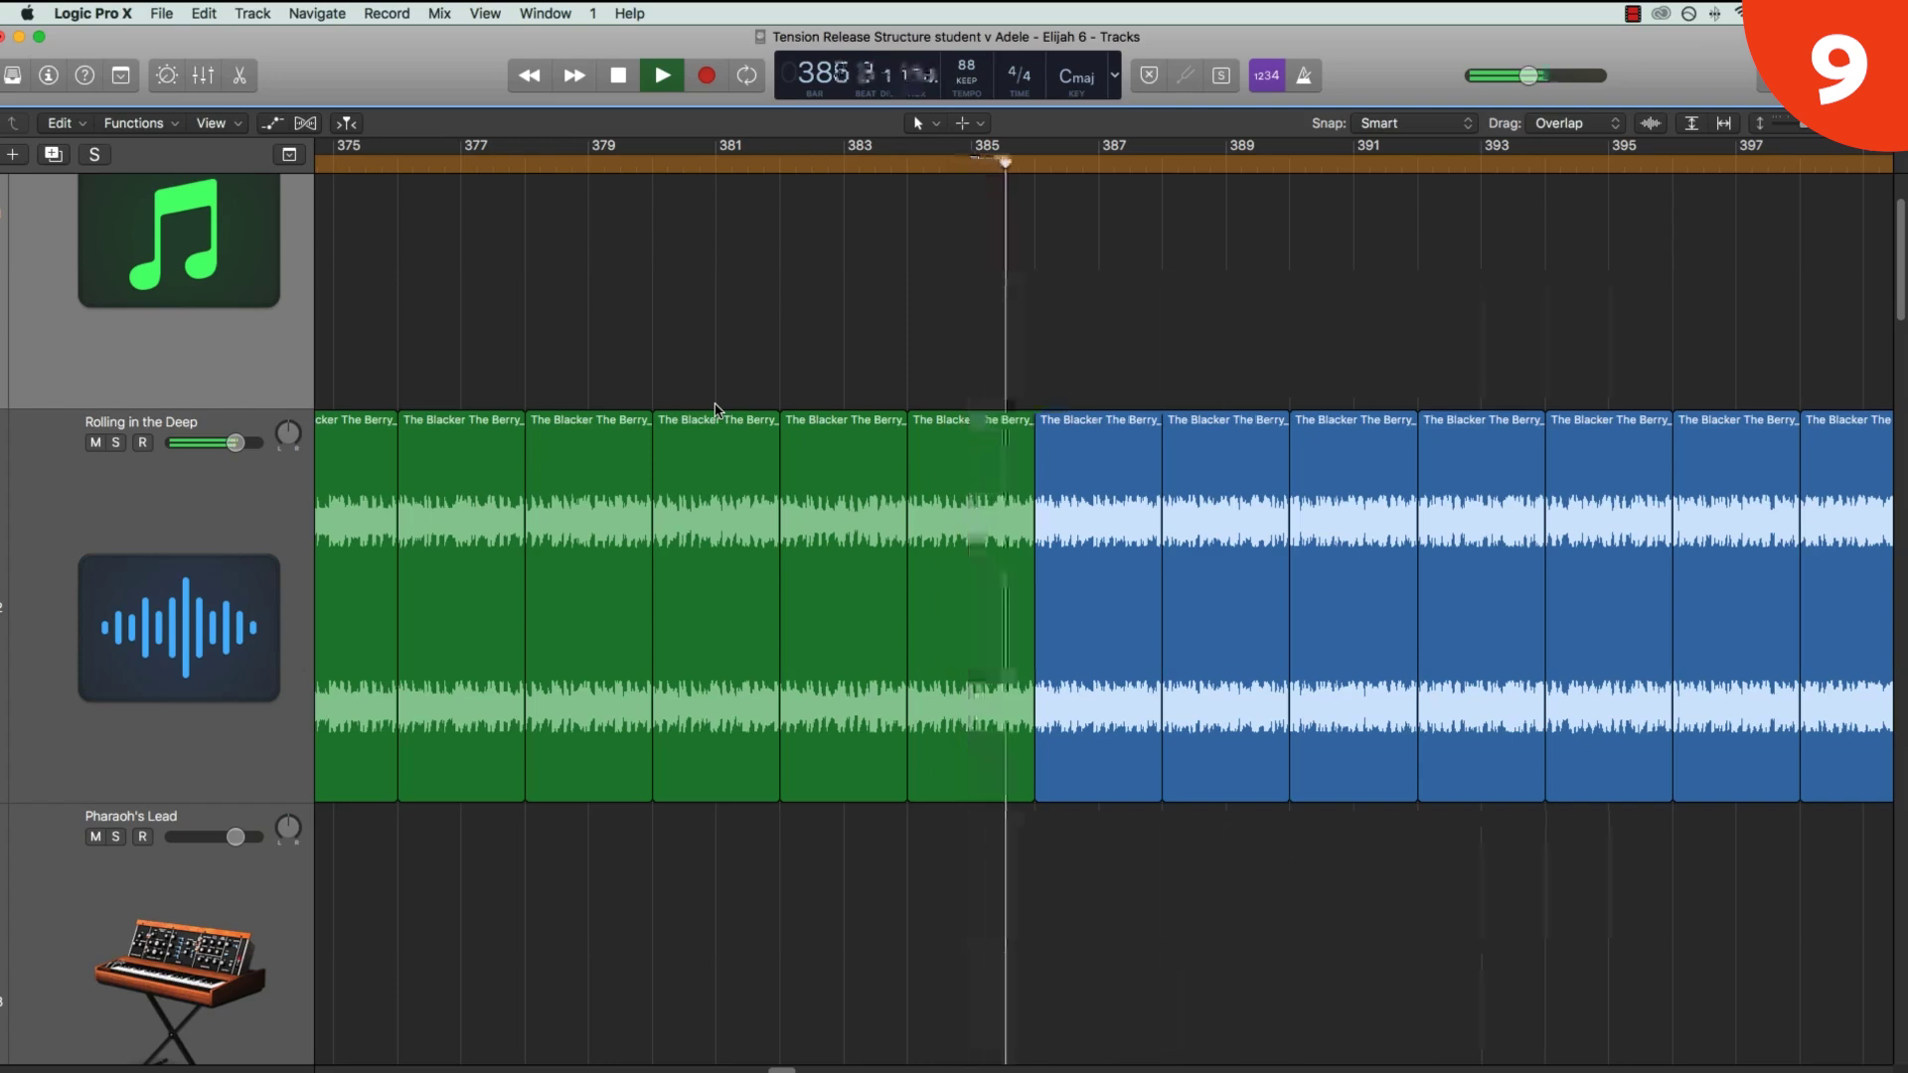
pyautogui.press('space')
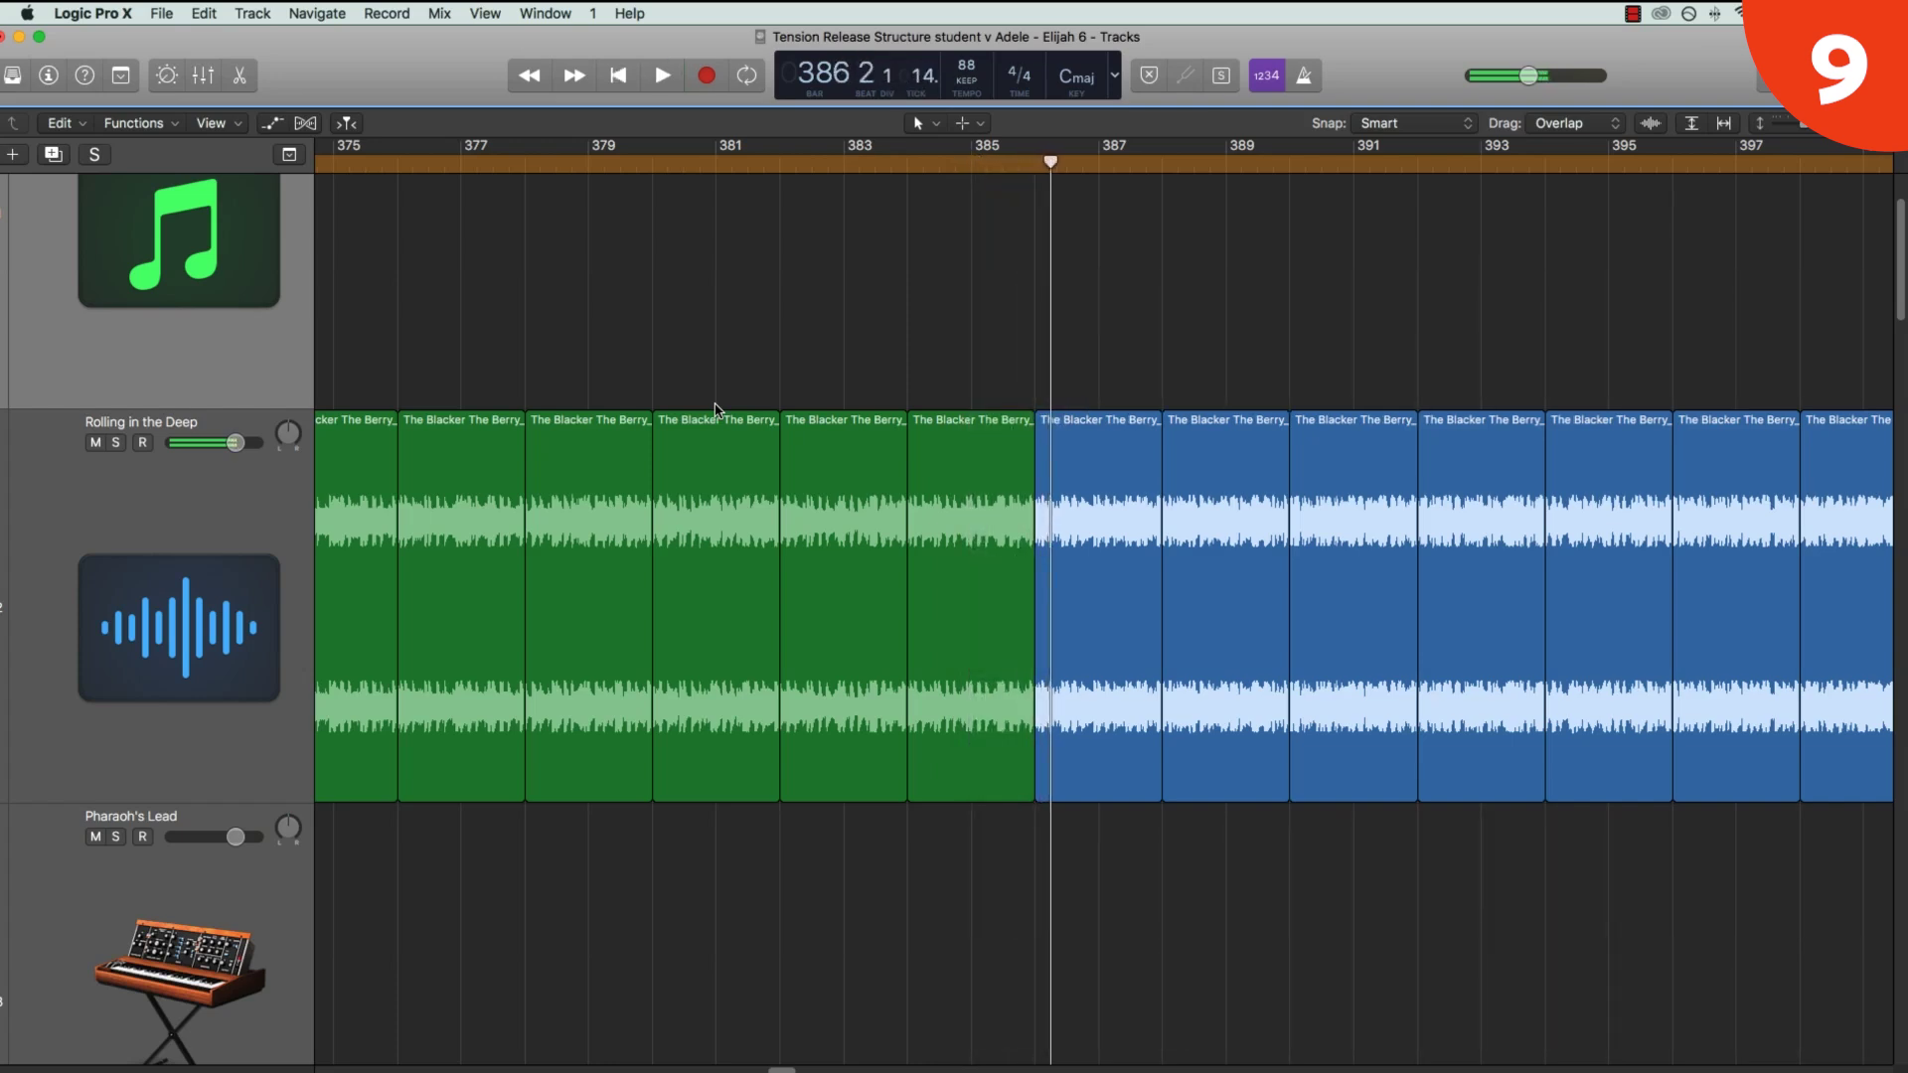